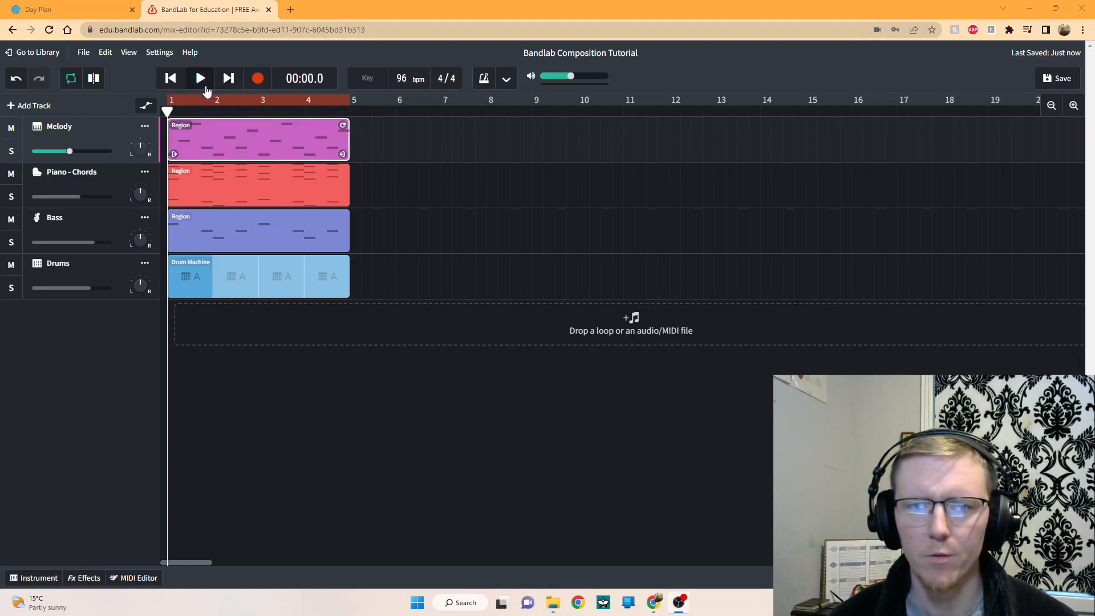
- Play back the four-bar arrangement with all tracks and return the playhead to the start
{"action": "left_click", "coordinate": [200, 79]}
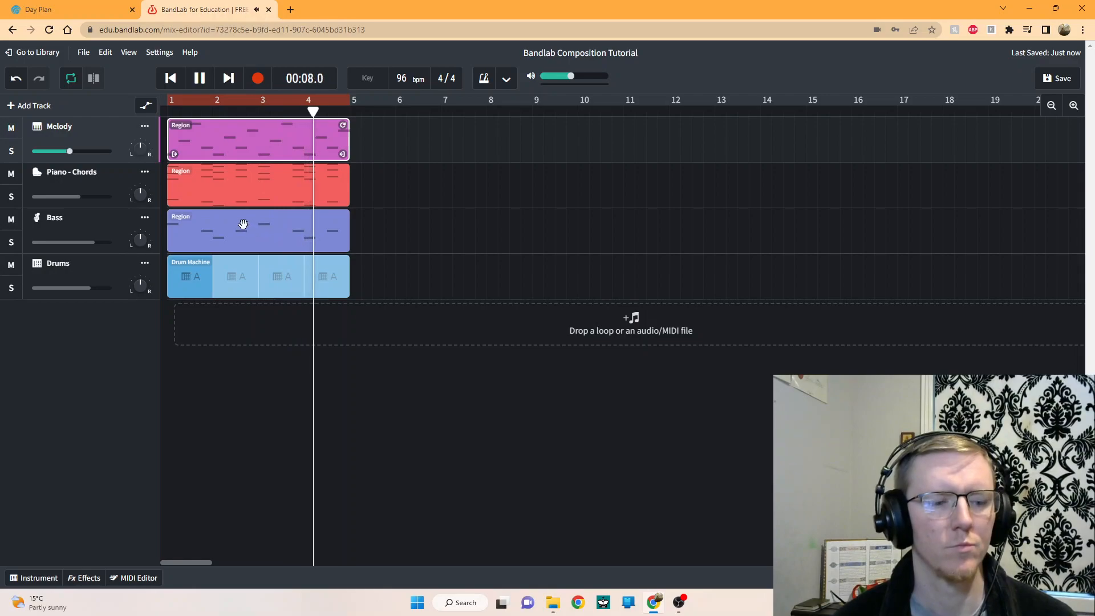
{"action": "left_click", "coordinate": [202, 87]}
{"action": "left_click_drag", "start_coordinate": [180, 113], "coordinate": [167, 112]}
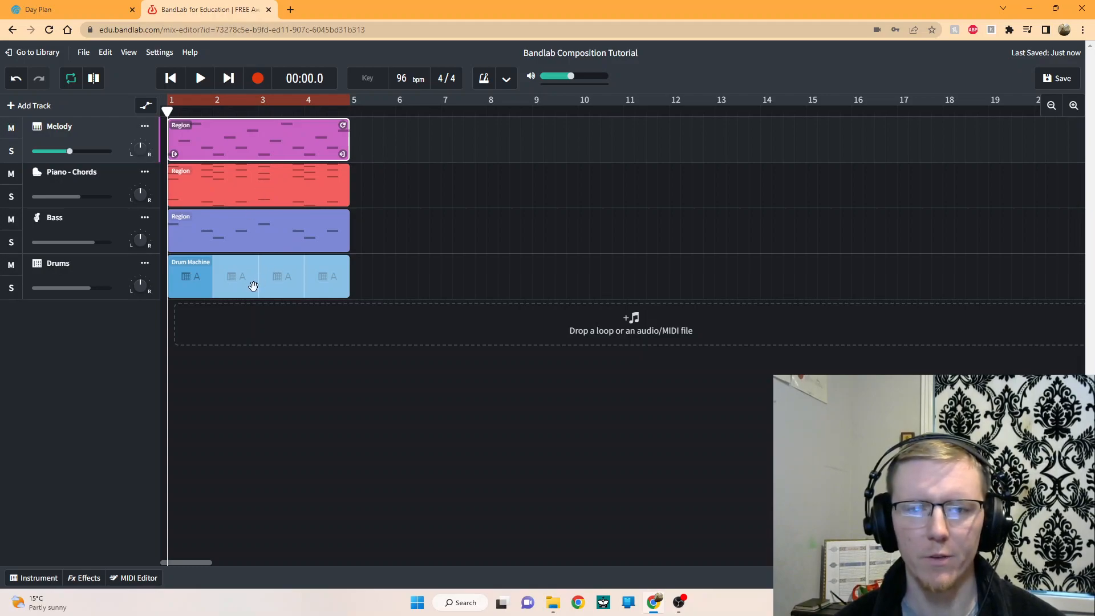
- Turn off looping and move the Melody, Bass and Drums regions to start together at about bar 10.5
{"action": "left_click_drag", "start_coordinate": [407, 287], "coordinate": [452, 299]}
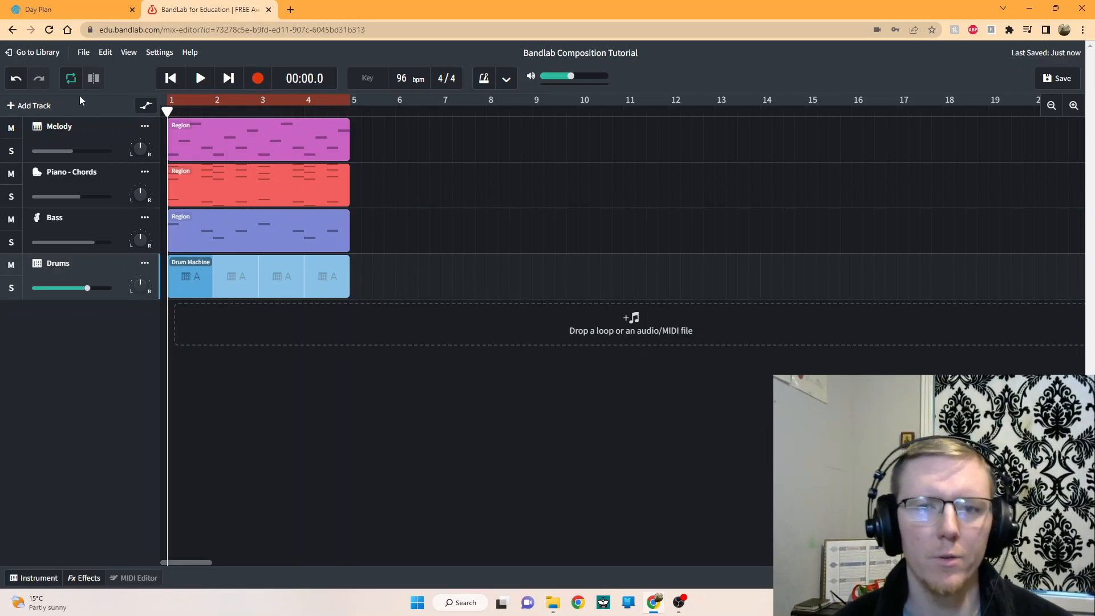
{"action": "left_click", "coordinate": [69, 78]}
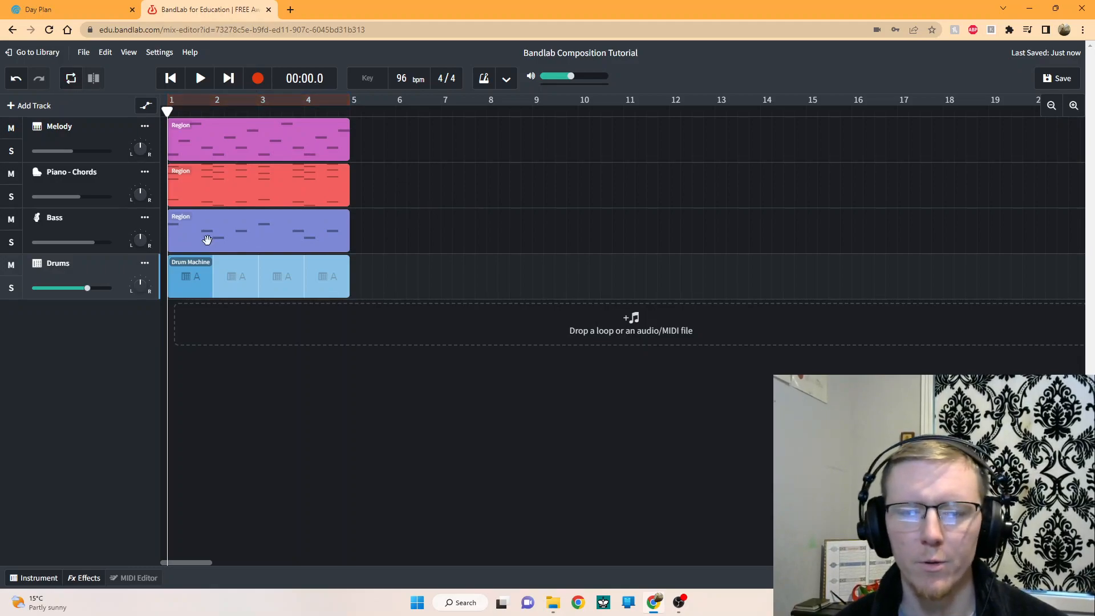
{"action": "left_click", "coordinate": [198, 142]}
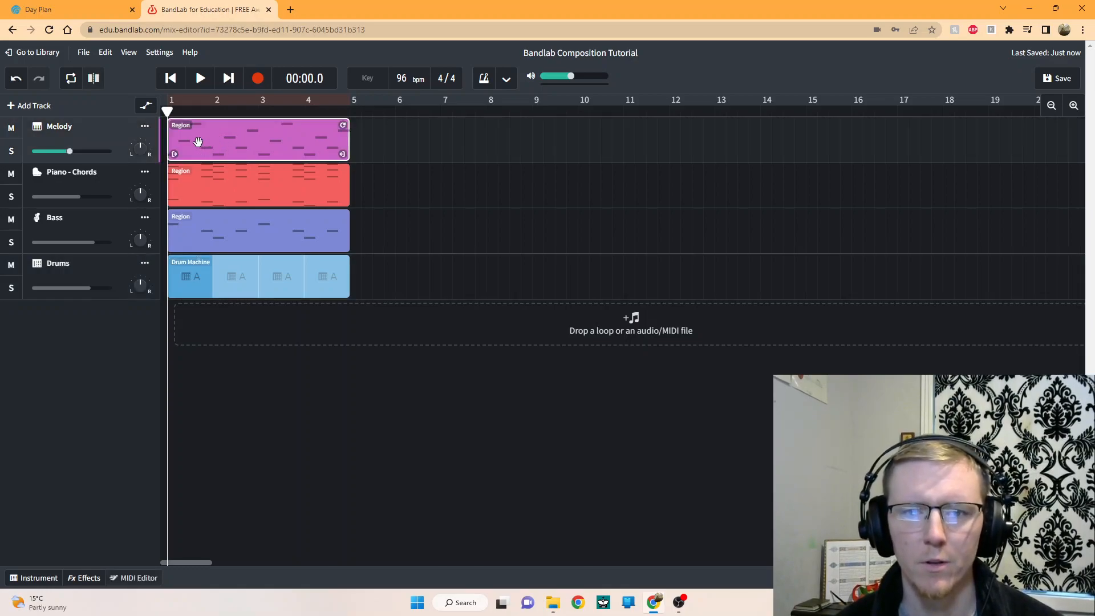
{"action": "left_click_drag", "start_coordinate": [220, 142], "coordinate": [653, 142]}
{"action": "left_click_drag", "start_coordinate": [245, 234], "coordinate": [787, 234]}
{"action": "left_click_drag", "start_coordinate": [247, 282], "coordinate": [666, 292]}
{"action": "left_click_drag", "start_coordinate": [737, 245], "coordinate": [630, 245]}
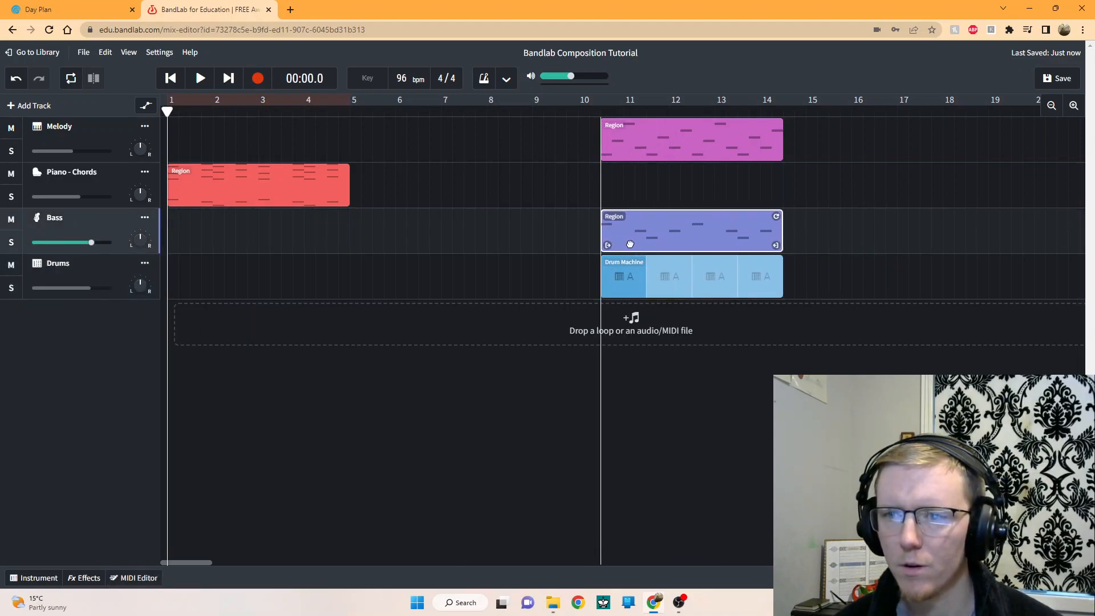
{"action": "left_click", "coordinate": [528, 284]}
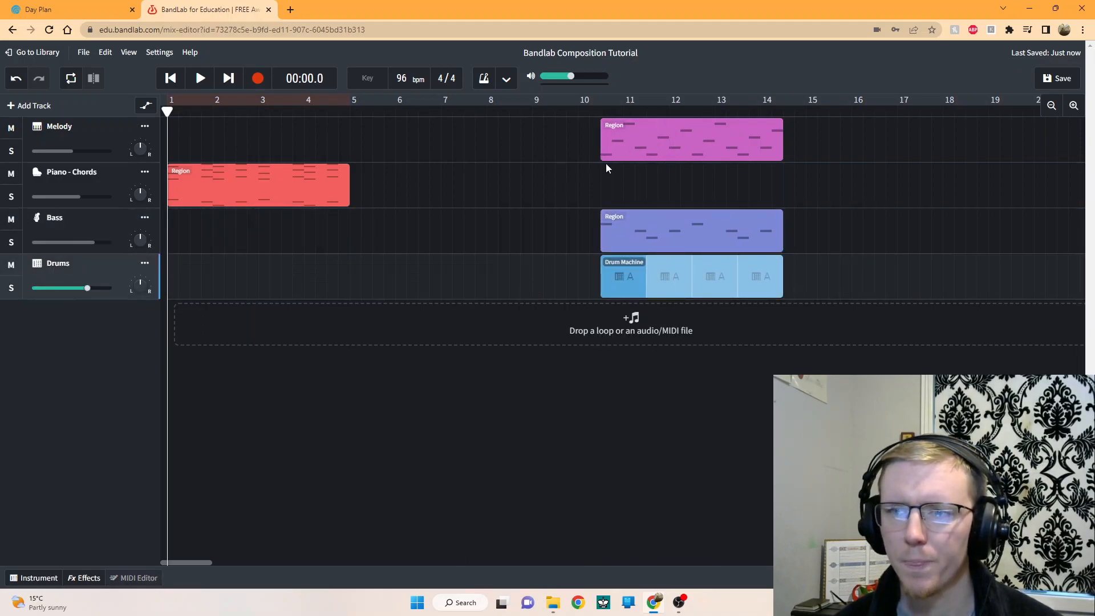
- Play the piano chords on their own and return the playhead to the start
{"action": "left_click", "coordinate": [200, 79]}
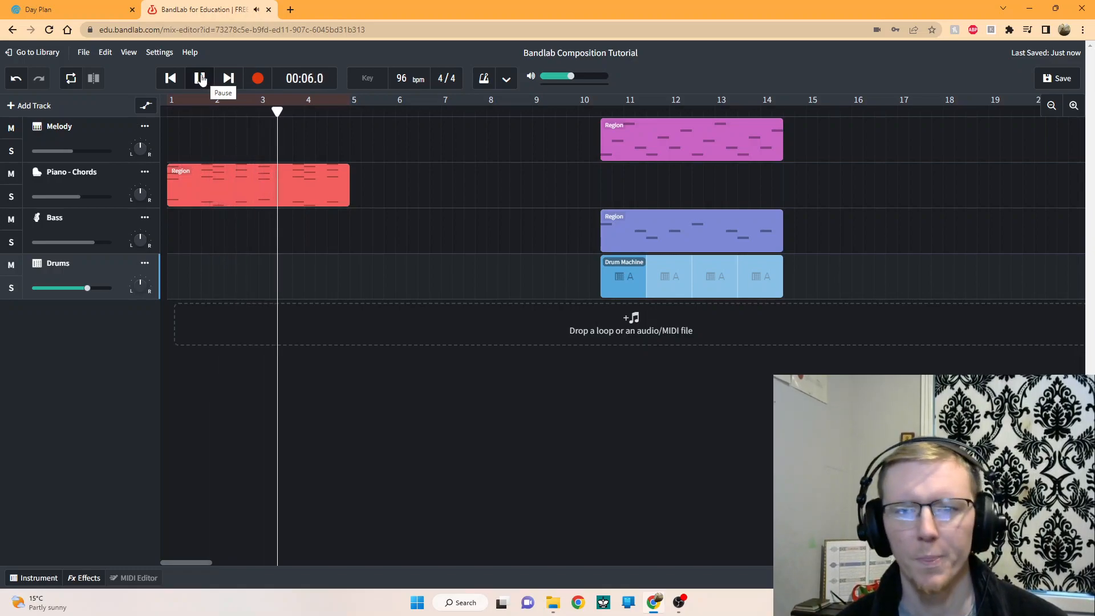
{"action": "left_click", "coordinate": [201, 80]}
{"action": "left_click_drag", "start_coordinate": [290, 109], "coordinate": [159, 110]}
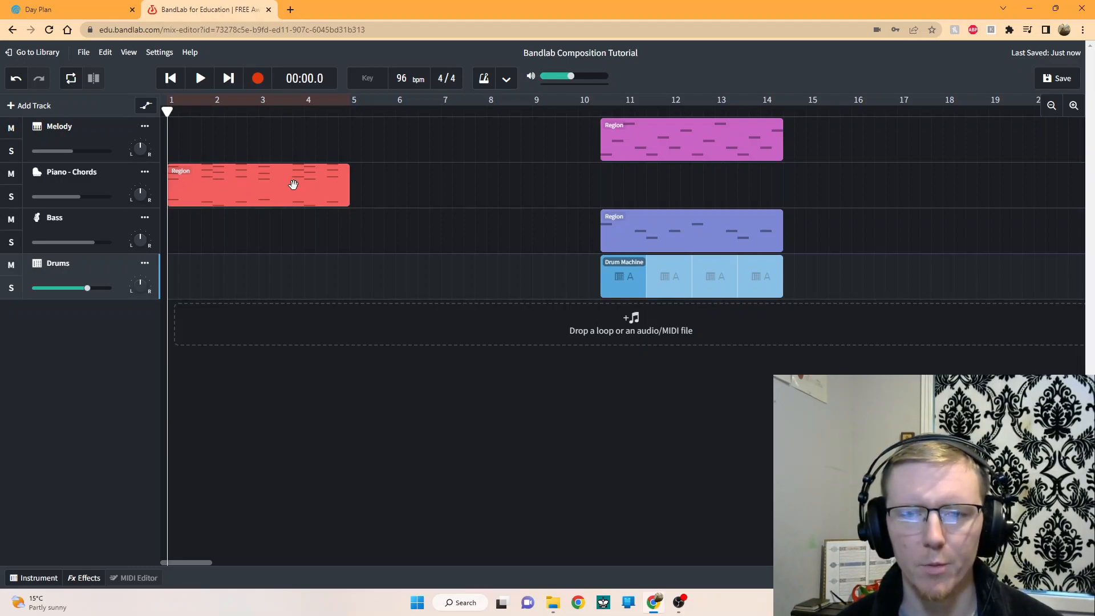
- Add a new instrument track between Piano - Chords and Bass and name it "Pad - Chords"
{"action": "left_click", "coordinate": [97, 186]}
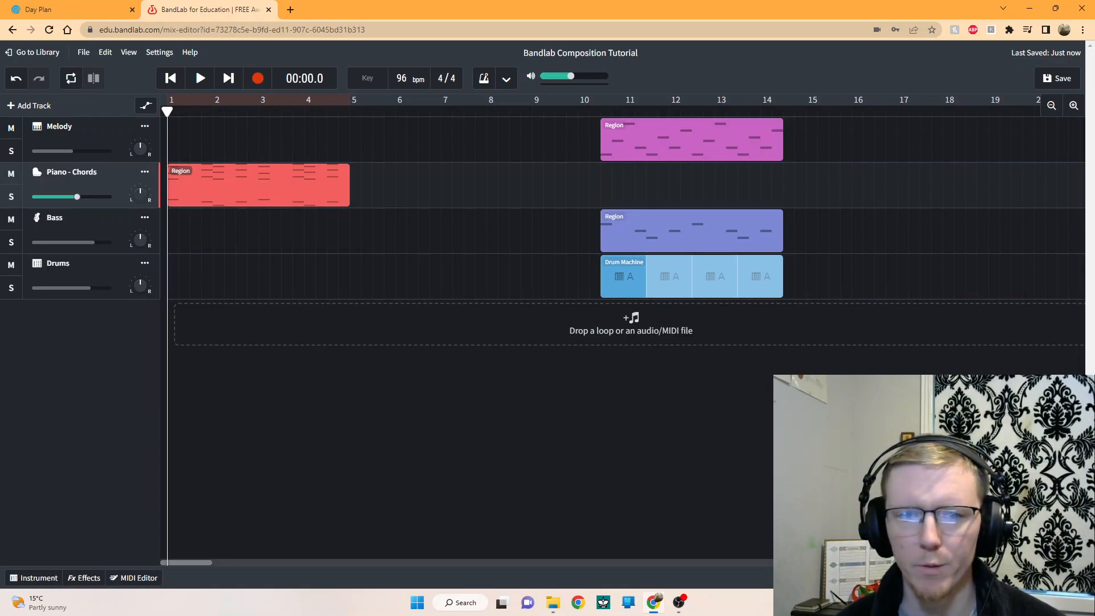
{"action": "left_click", "coordinate": [30, 107]}
{"action": "left_click", "coordinate": [353, 288]}
{"action": "left_click_drag", "start_coordinate": [90, 342], "coordinate": [65, 237]}
{"action": "double_click", "coordinate": [73, 220]}
{"action": "type", "text": "S"}
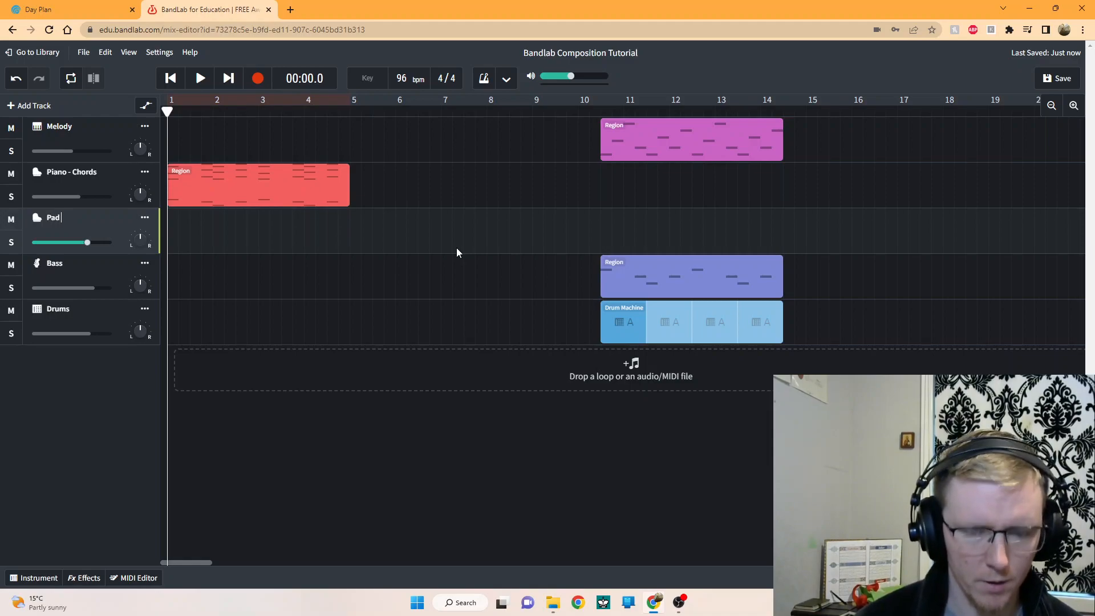
{"action": "type", "text": "ad - Chord"}
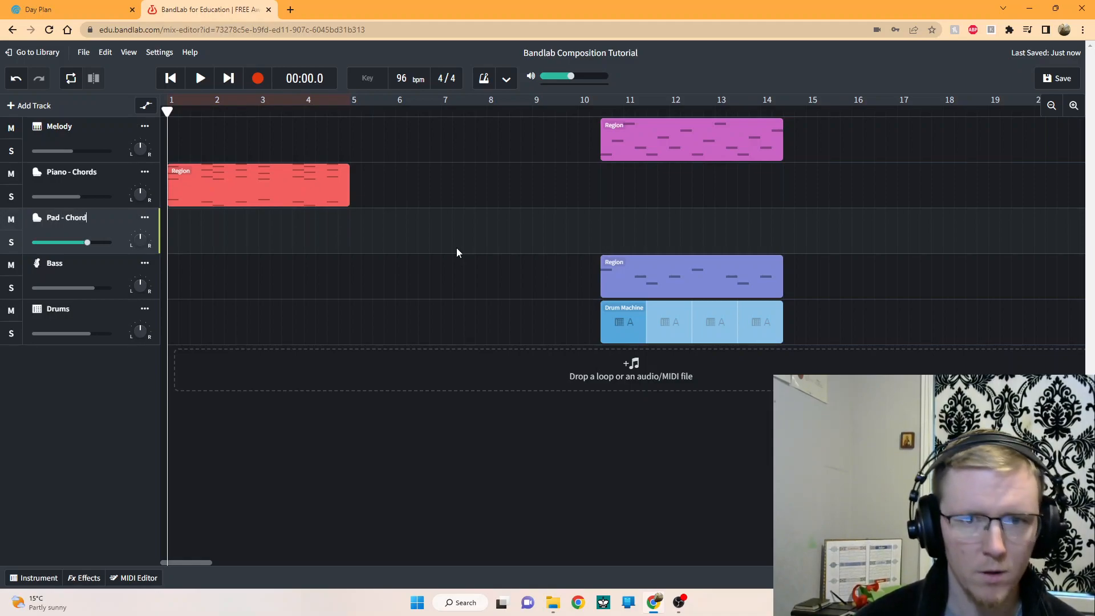
{"action": "type", "text": "s"}
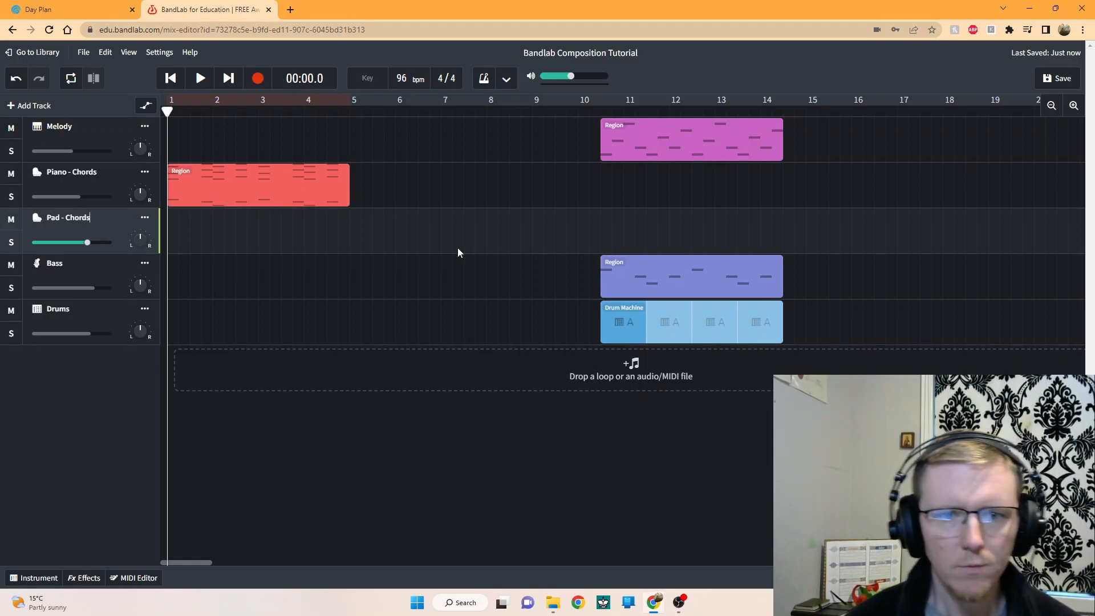
- Copy the Piano - Chords region onto the Pad - Chords track at bar 1 and set that track's volume to -7.0 dB
{"action": "left_click", "coordinate": [190, 196]}
{"action": "left_click", "coordinate": [104, 225]}
{"action": "key", "text": "ctrl+v"}
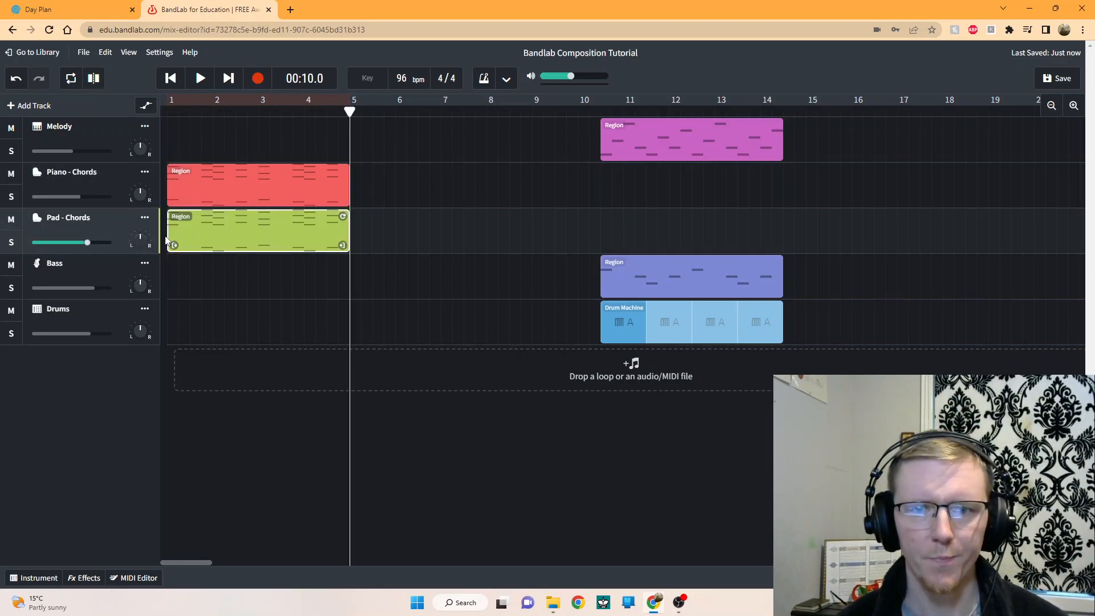
{"action": "left_click_drag", "start_coordinate": [86, 243], "coordinate": [64, 244]}
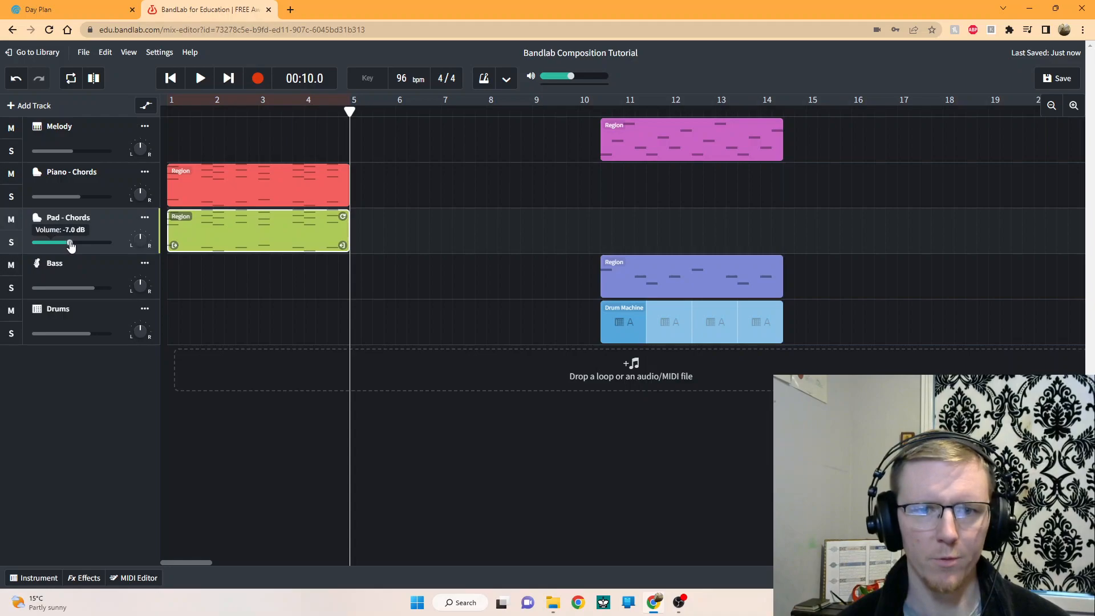
- Set the Pad - Chords instrument to FM Pad from the Synth Pads category and return the playhead to the start
{"action": "left_click", "coordinate": [38, 222]}
{"action": "left_click", "coordinate": [105, 450]}
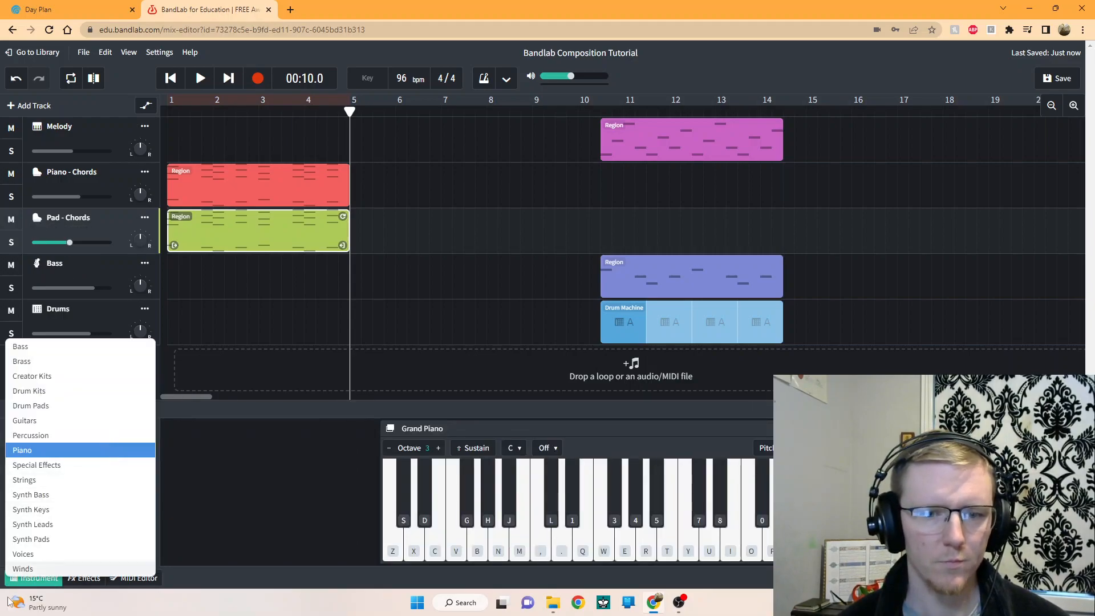
{"action": "left_click", "coordinate": [41, 547]}
{"action": "left_click", "coordinate": [123, 474]}
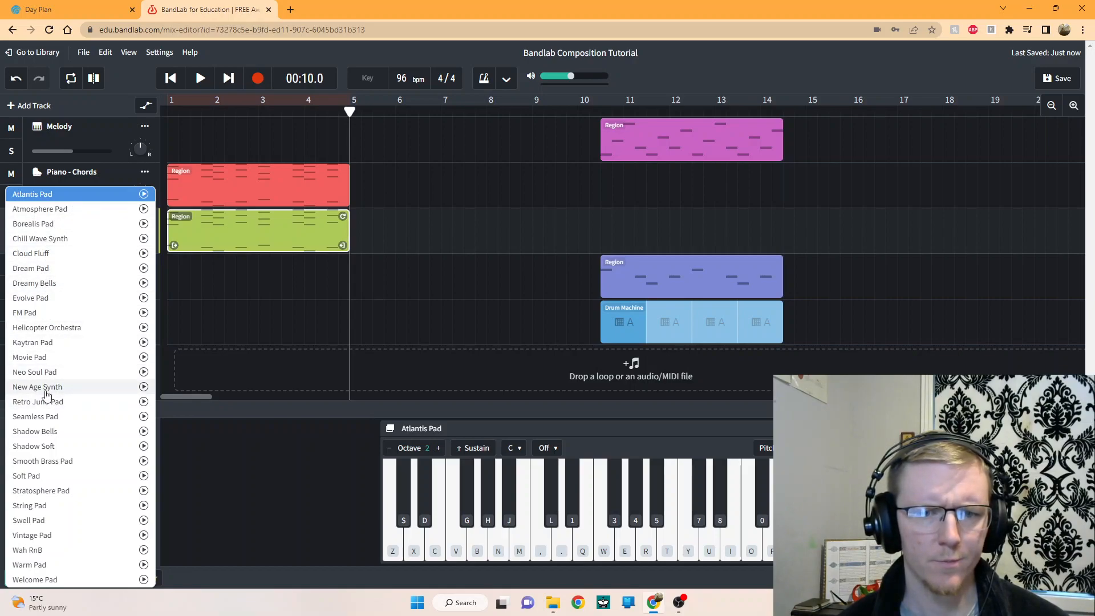
{"action": "left_click", "coordinate": [36, 301]}
{"action": "left_click", "coordinate": [36, 467]}
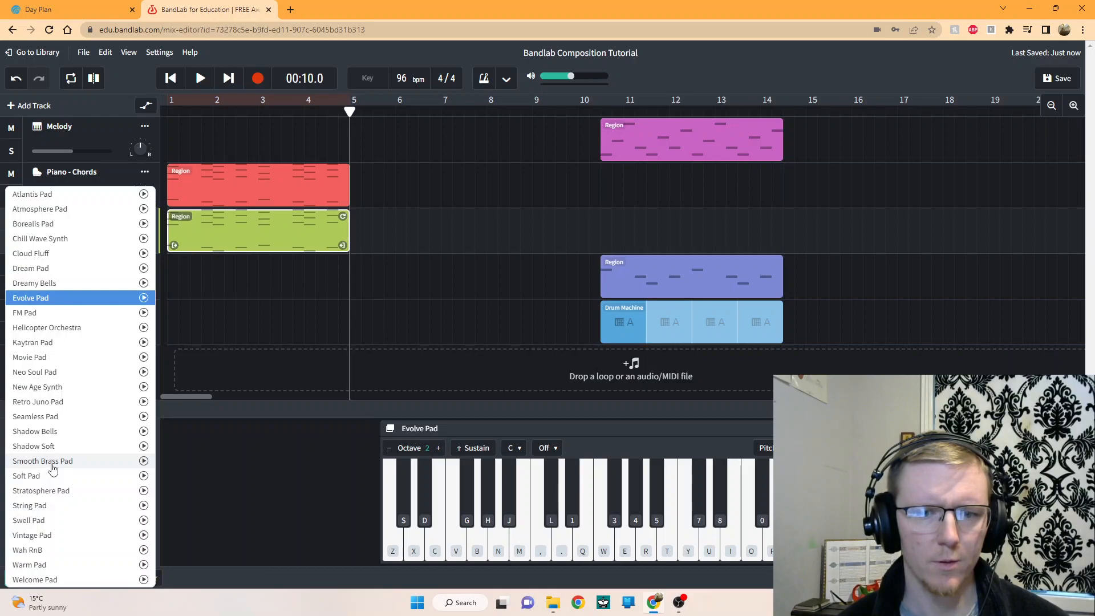
{"action": "left_click", "coordinate": [33, 313]}
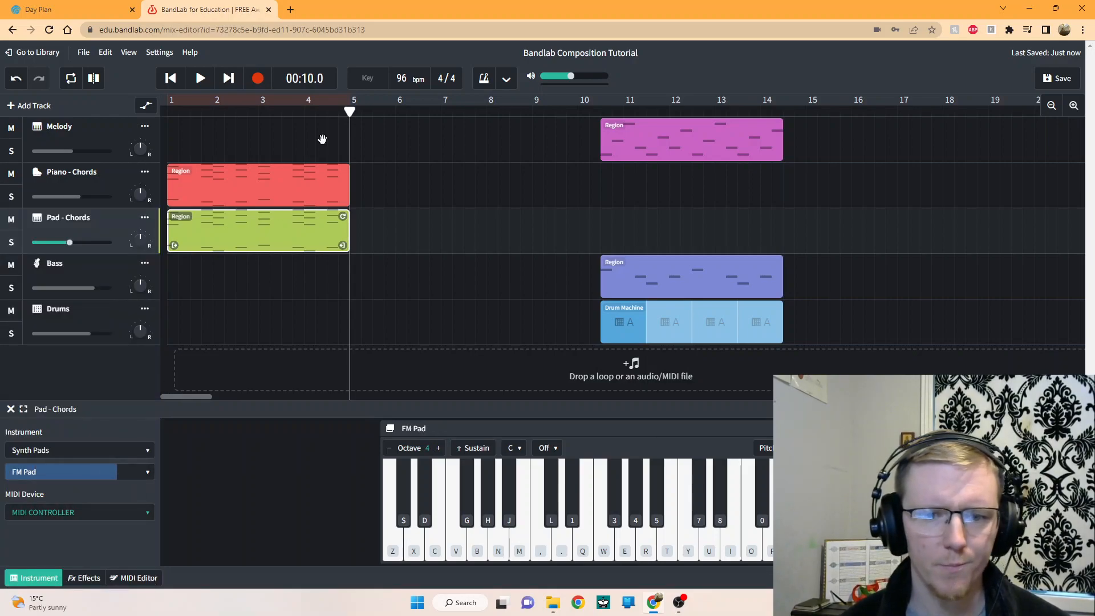
{"action": "left_click_drag", "start_coordinate": [349, 111], "coordinate": [161, 292]}
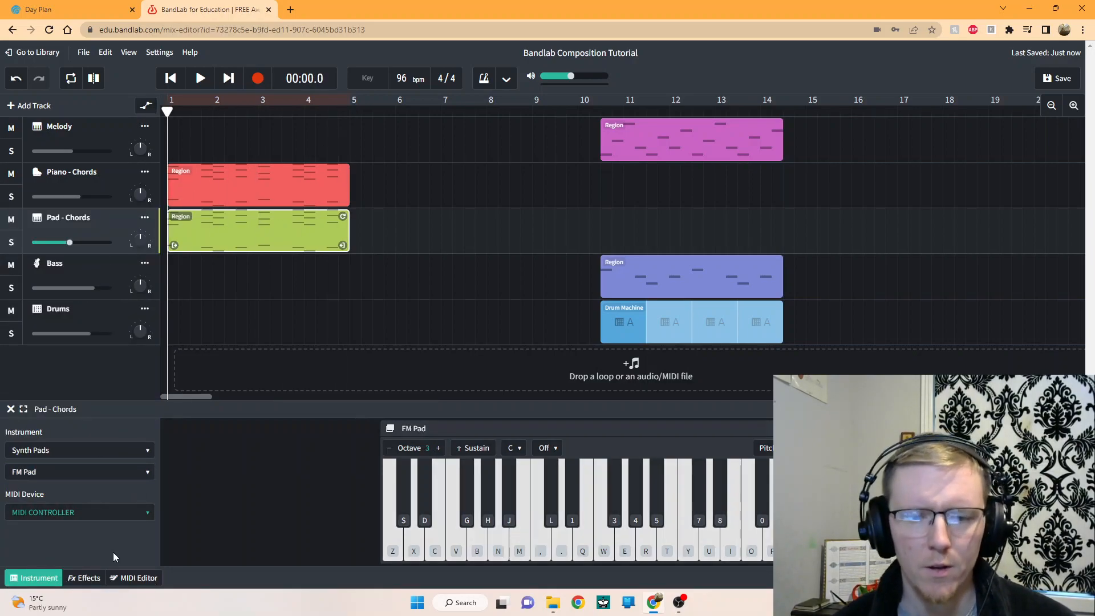
- Lengthen the short chords in bars 1 and 2 of the Pad - Chords region so each holds until the next chord
{"action": "left_click", "coordinate": [130, 578]}
{"action": "left_click_drag", "start_coordinate": [214, 548], "coordinate": [437, 380]}
{"action": "scroll", "coordinate": [593, 447], "scroll_direction": "right", "scroll_amount": 20}
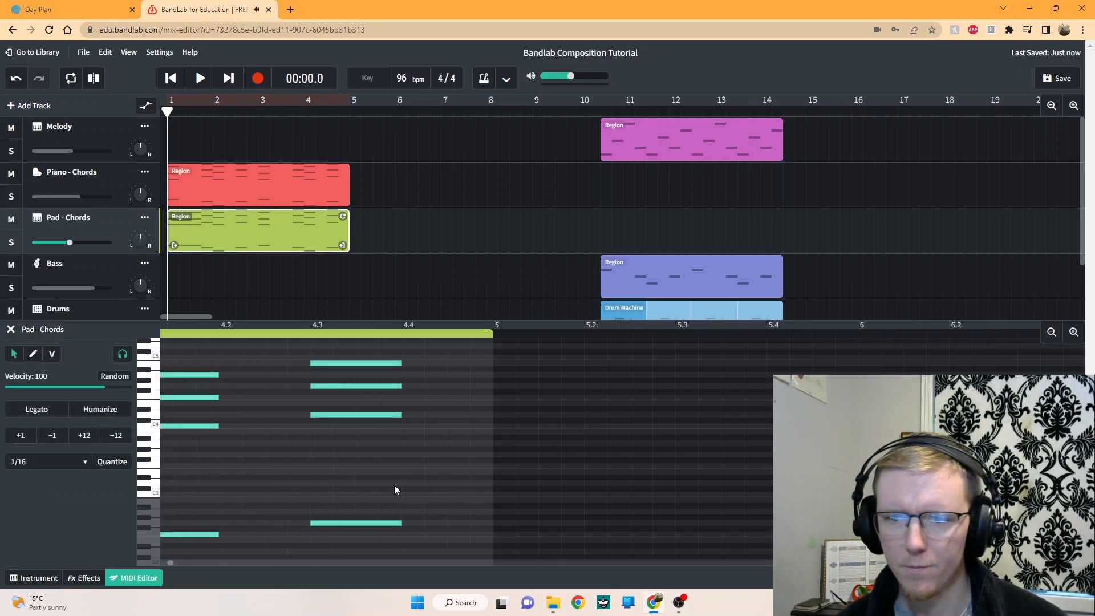
{"action": "left_click_drag", "start_coordinate": [173, 564], "coordinate": [164, 562]}
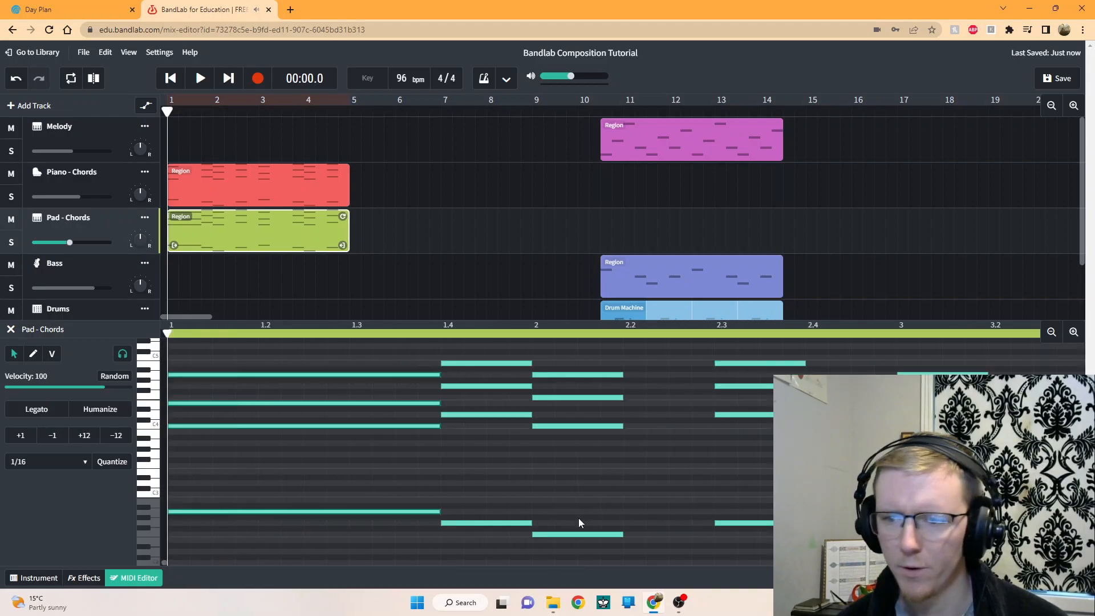
{"action": "left_click_drag", "start_coordinate": [604, 548], "coordinate": [712, 380]}
{"action": "left_click_drag", "start_coordinate": [790, 542], "coordinate": [884, 367]}
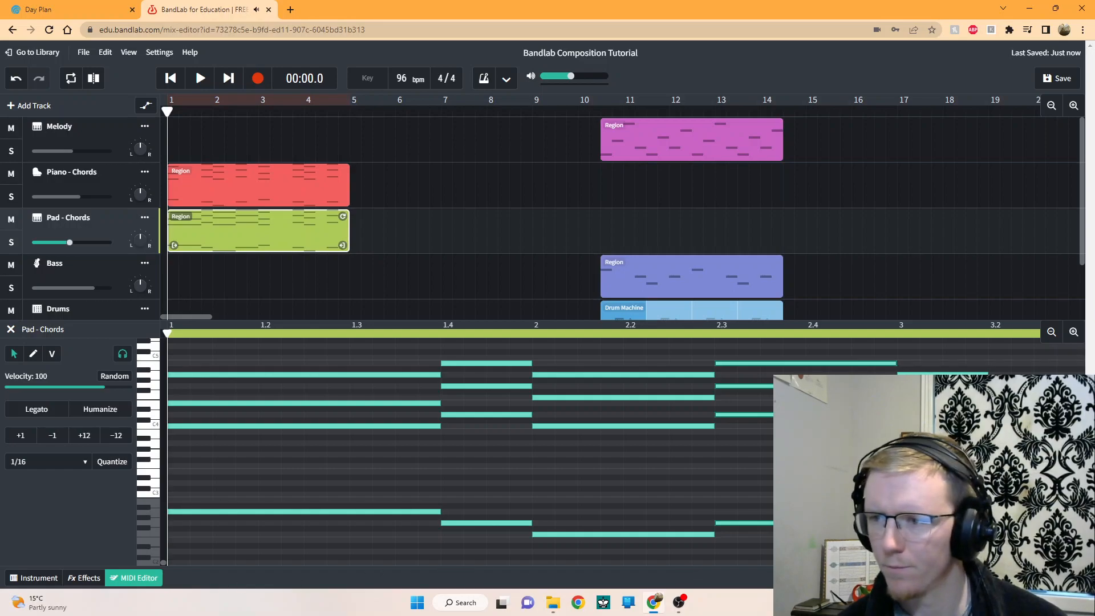
- Extend the remaining short chords in bars 3 and 4 of the Pad - Chords region to close the gaps
{"action": "scroll", "coordinate": [164, 563], "scroll_direction": "right", "scroll_amount": 8}
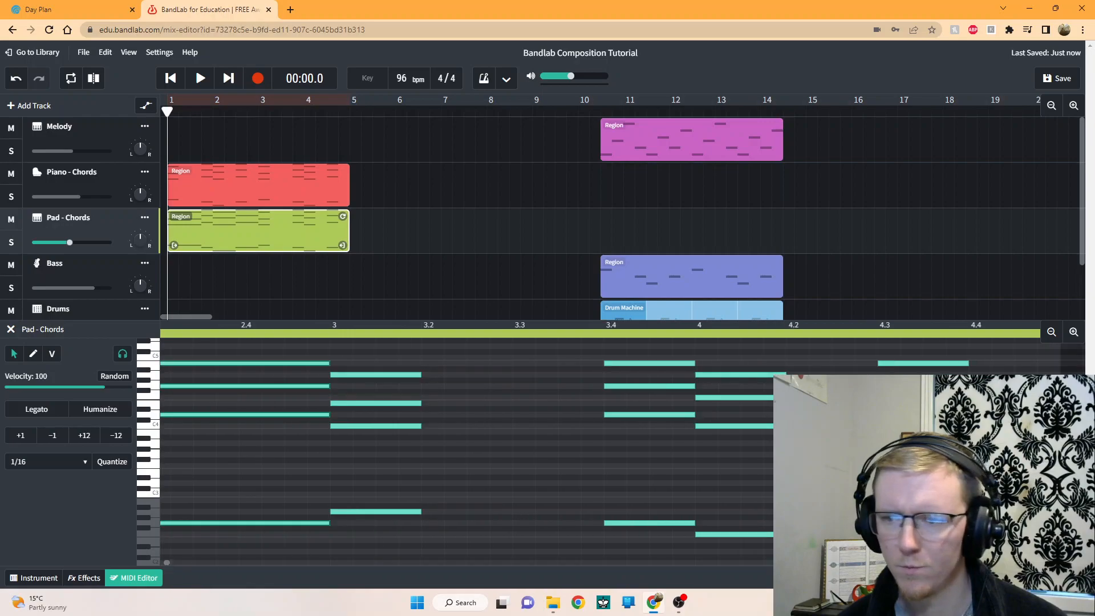
{"action": "left_click", "coordinate": [1052, 331]}
{"action": "left_click_drag", "start_coordinate": [481, 529], "coordinate": [613, 378]}
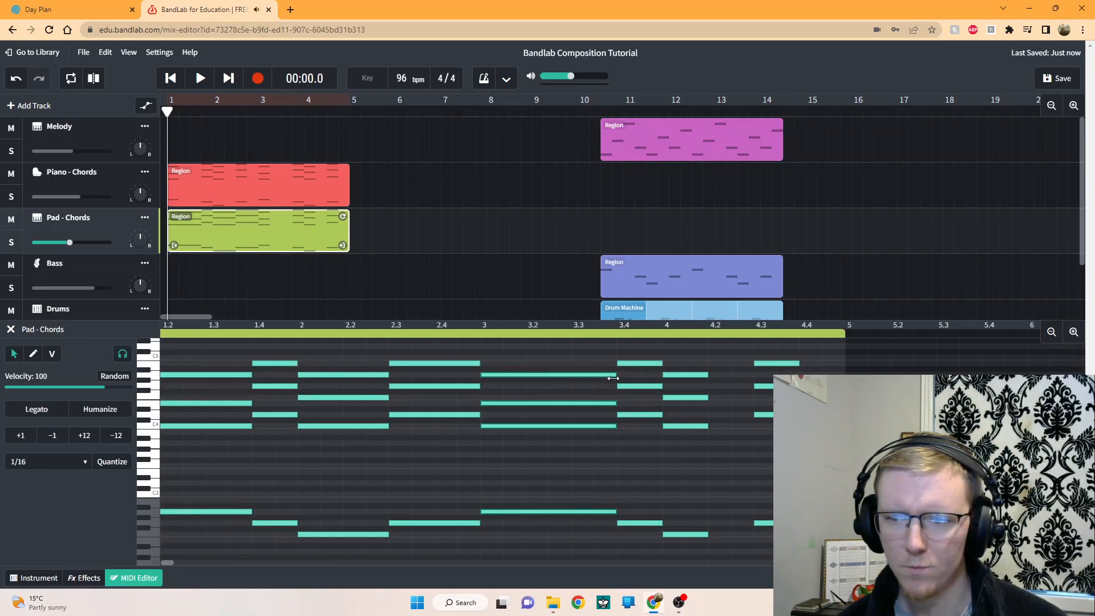
{"action": "left_click_drag", "start_coordinate": [679, 553], "coordinate": [839, 368]}
{"action": "left_click", "coordinate": [777, 363]}
{"action": "left_click", "coordinate": [561, 544]}
- Play the piano and pad chords together, reduce the Pad - Chords volume slightly, and return the playhead to the start
{"action": "left_click", "coordinate": [199, 80]}
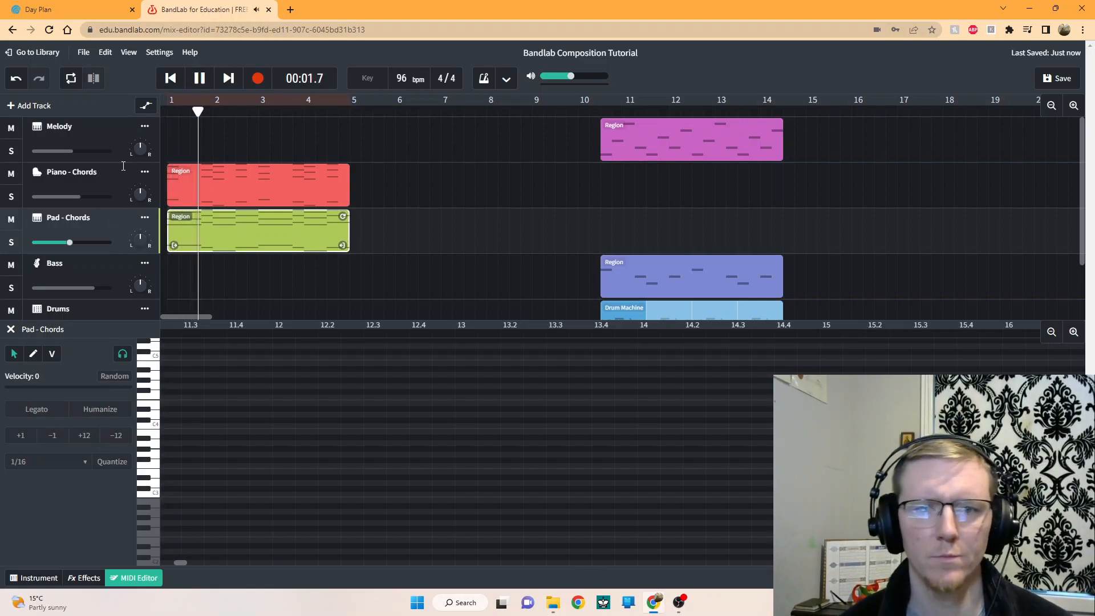
{"action": "left_click", "coordinate": [201, 81]}
{"action": "mouse_move", "coordinate": [70, 243]}
{"action": "left_mouse_down"}
{"action": "mouse_move", "coordinate": [85, 244]}
{"action": "mouse_move", "coordinate": [61, 246]}
{"action": "left_mouse_up"}
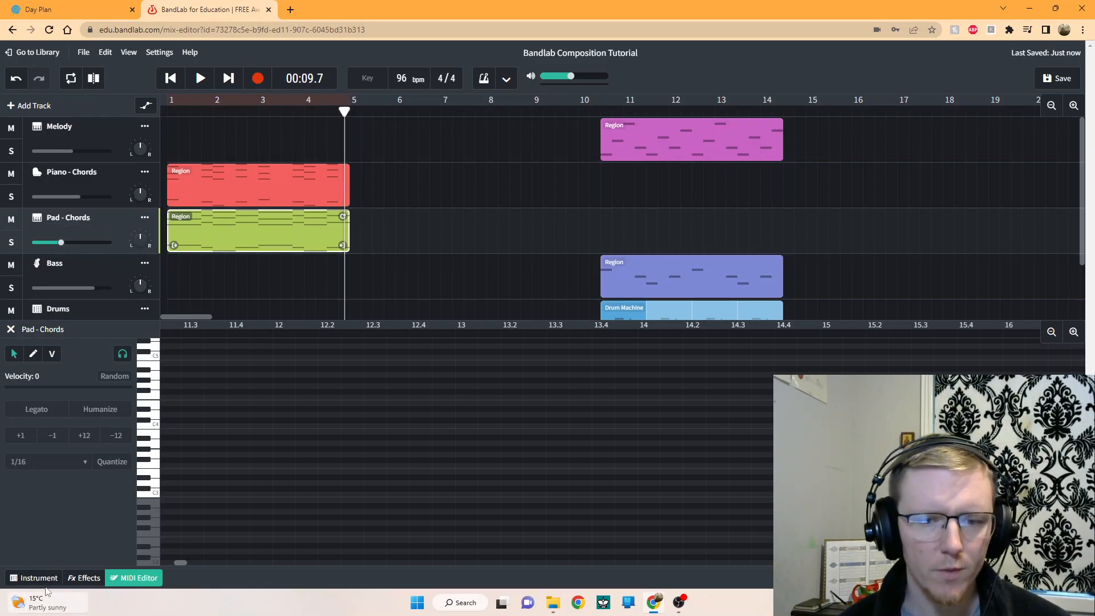
{"action": "left_click", "coordinate": [135, 578]}
{"action": "left_click", "coordinate": [170, 79]}
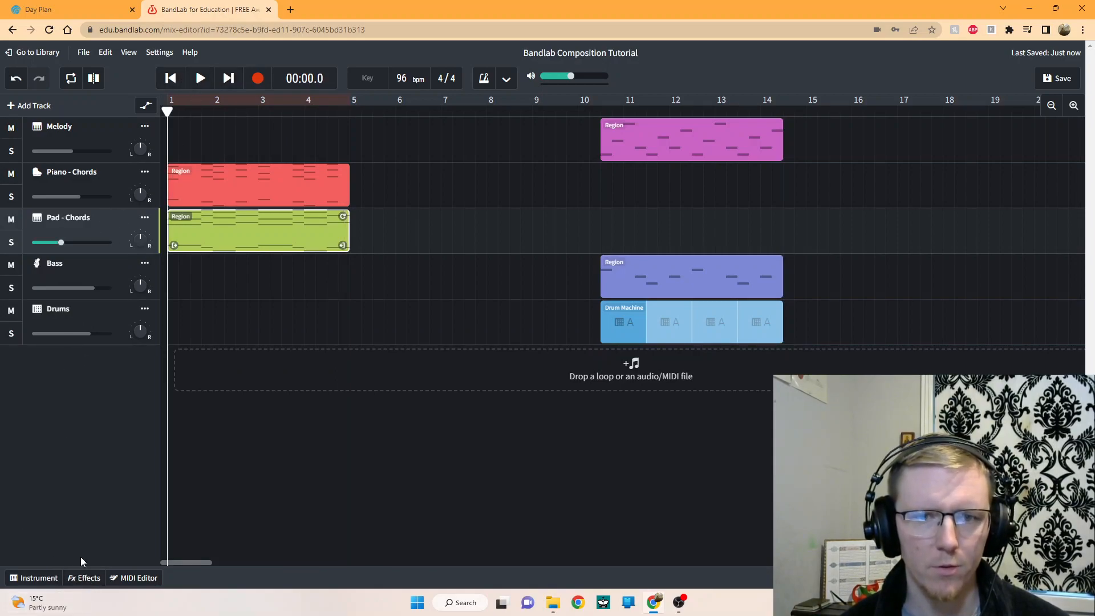
- Add a Multi Filter effect to the Pad - Chords track and lower its lowpass frequency while listening to playback
{"action": "left_click", "coordinate": [87, 580]}
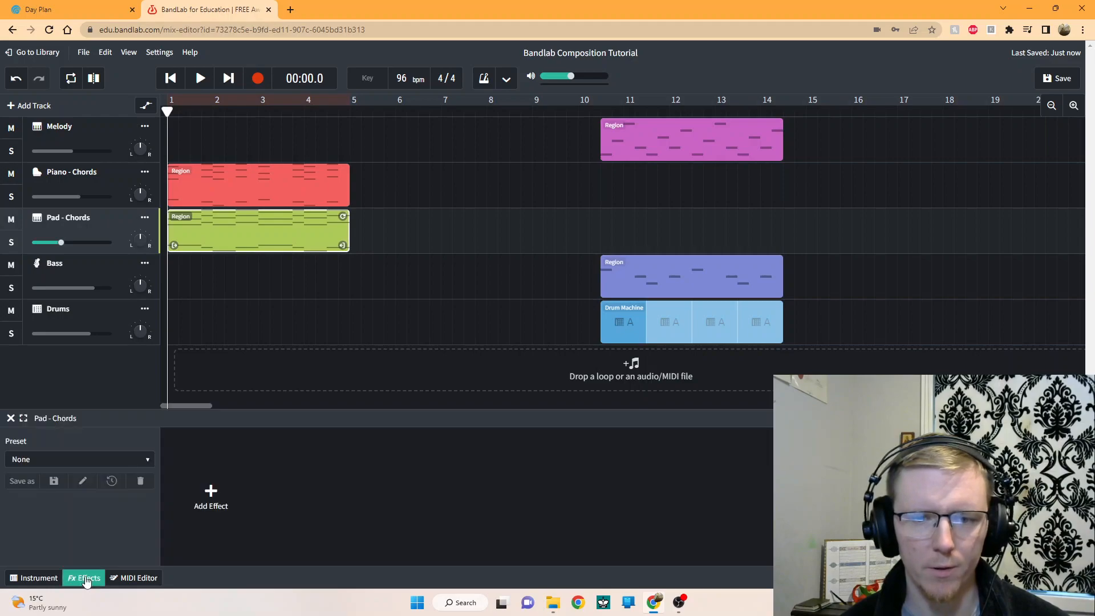
{"action": "left_click", "coordinate": [211, 491]}
{"action": "mouse_move", "coordinate": [215, 487]}
{"action": "mouse_move", "coordinate": [182, 542]}
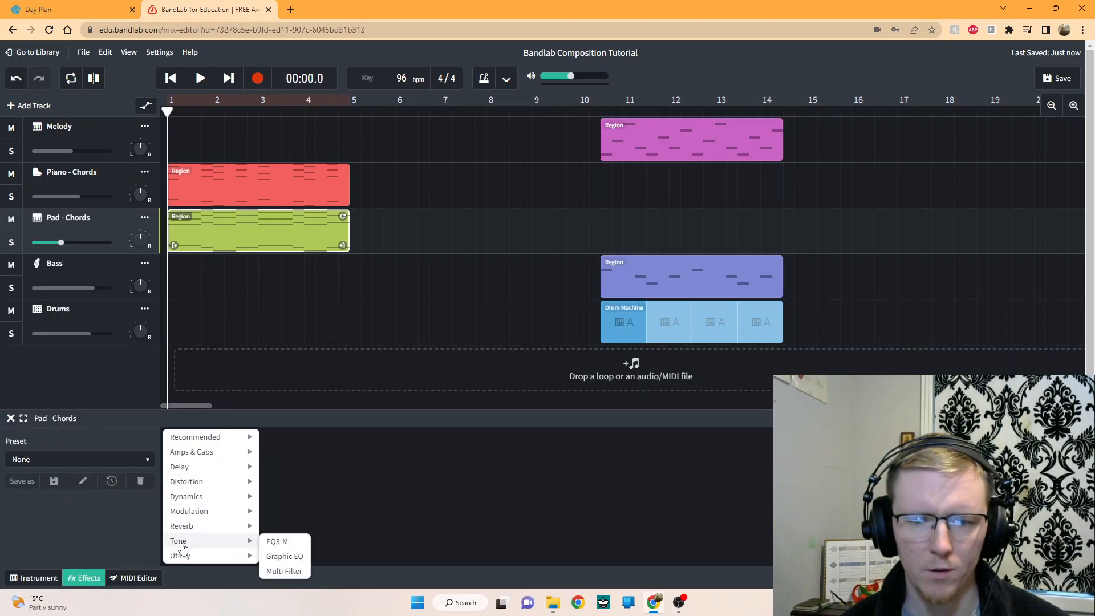
{"action": "left_click", "coordinate": [282, 575]}
{"action": "key", "text": "space"}
{"action": "left_click_drag", "start_coordinate": [211, 479], "coordinate": [202, 536]}
{"action": "key", "text": "space"}
{"action": "left_click_drag", "start_coordinate": [357, 112], "coordinate": [162, 104]}
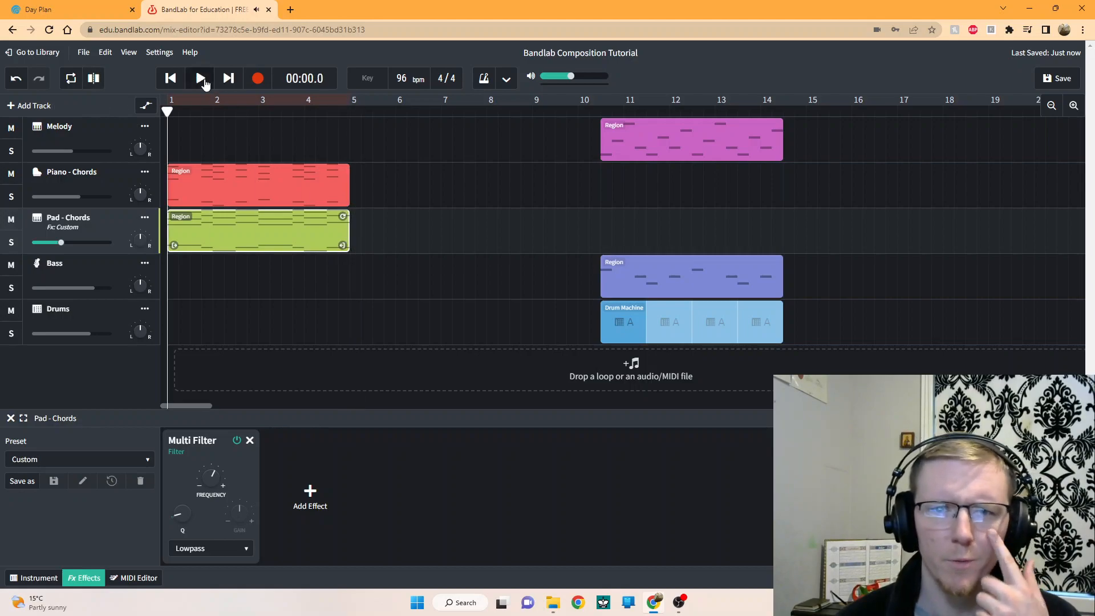
- Play back the piano with the filtered pad chords and return the playhead to the start
{"action": "left_click", "coordinate": [201, 79]}
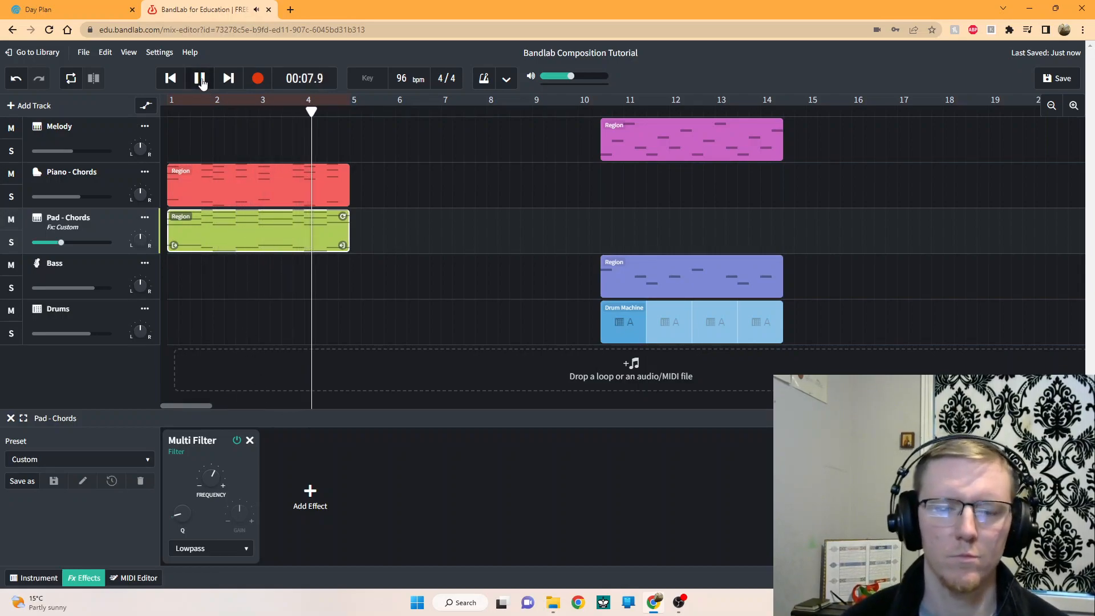
{"action": "key", "text": "space"}
{"action": "left_click_drag", "start_coordinate": [357, 111], "coordinate": [50, 121]}
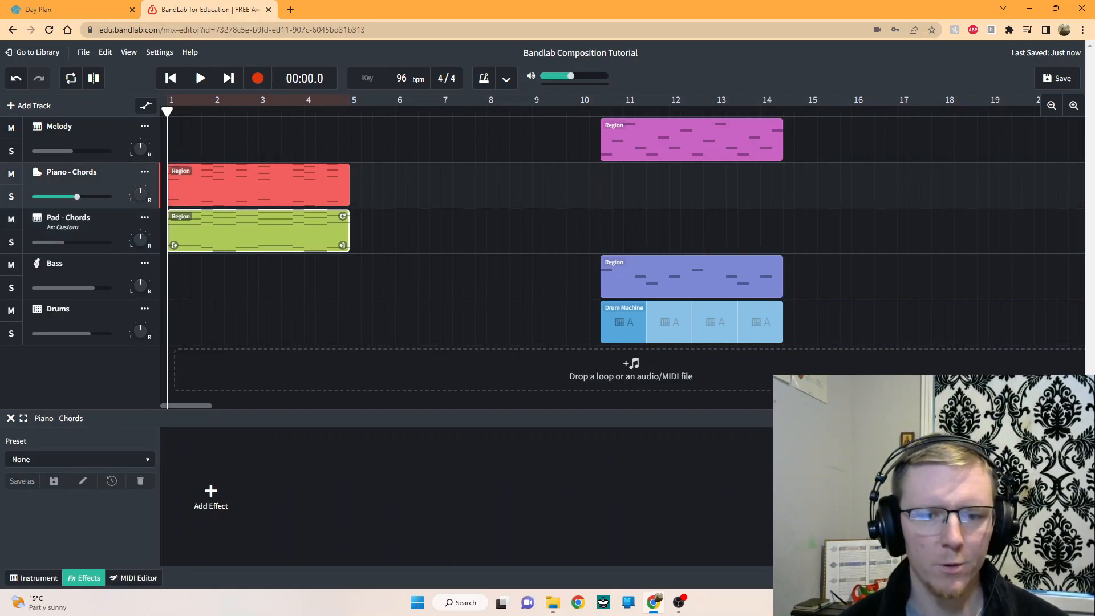
- Add a Filter Echo delay to the Piano - Chords track, raising its mix and setting its feedback to 72%
{"action": "left_click", "coordinate": [210, 495]}
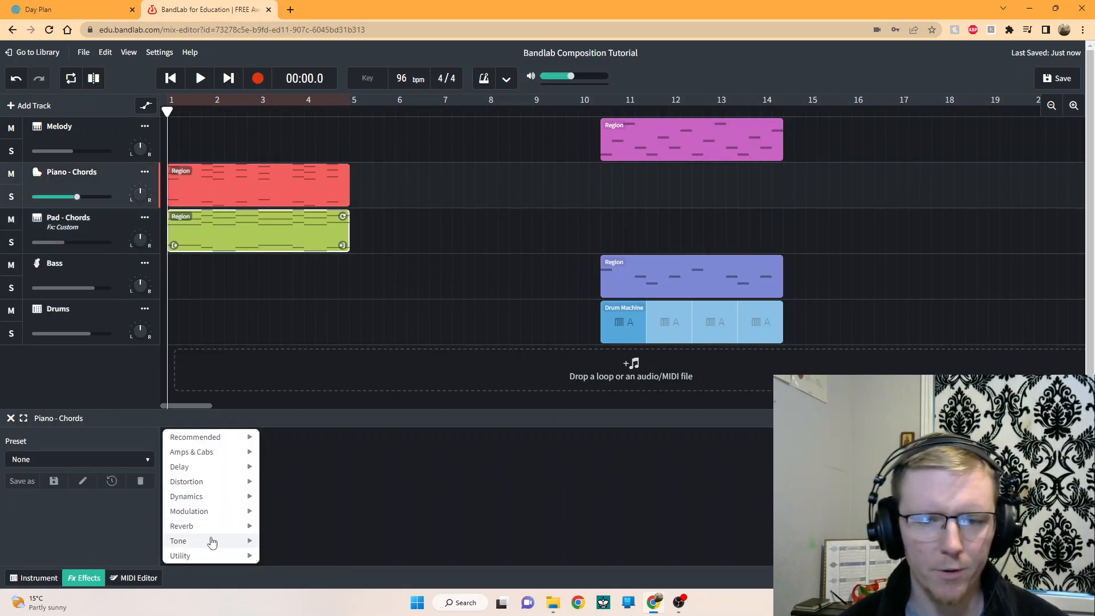
{"action": "mouse_move", "coordinate": [182, 541]}
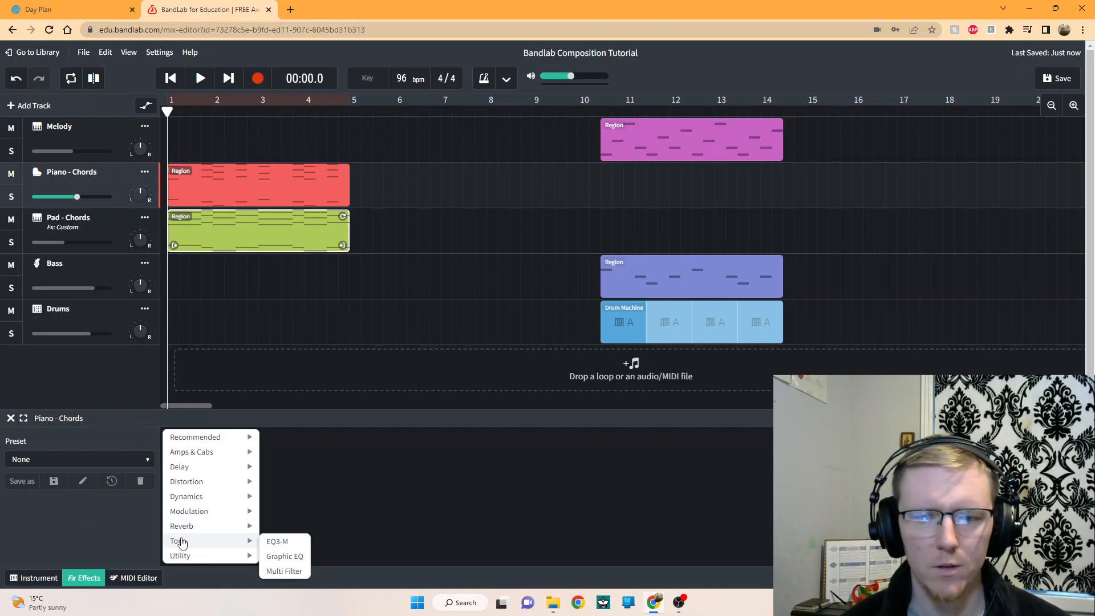
{"action": "mouse_move", "coordinate": [178, 467]}
{"action": "left_click", "coordinate": [277, 482]}
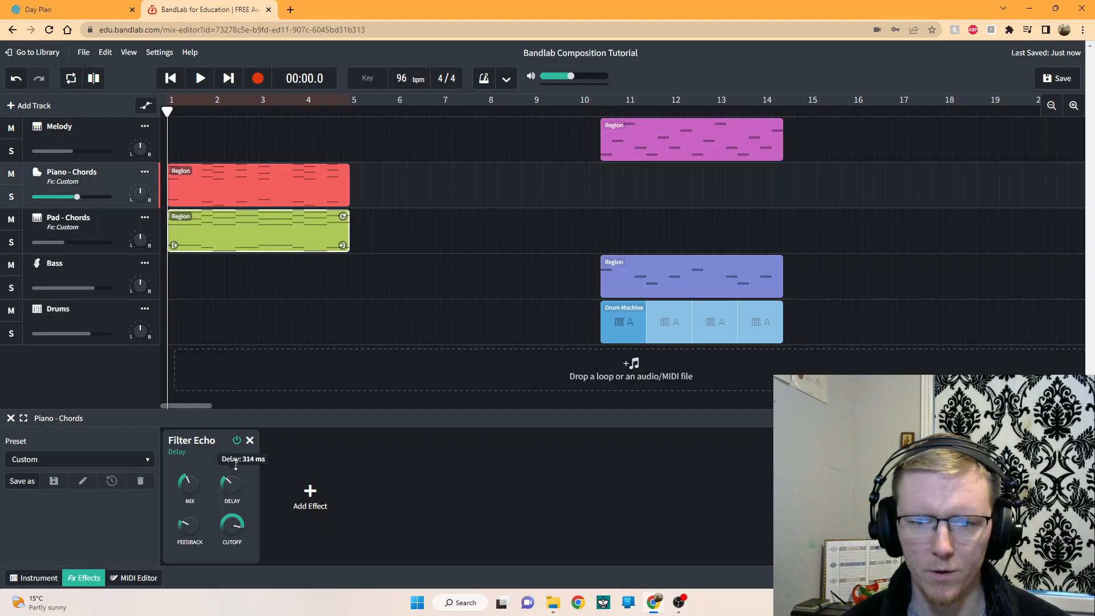
{"action": "mouse_move", "coordinate": [191, 489]}
{"action": "left_click_drag", "start_coordinate": [193, 488], "coordinate": [201, 452]}
{"action": "left_click_drag", "start_coordinate": [189, 526], "coordinate": [189, 513]}
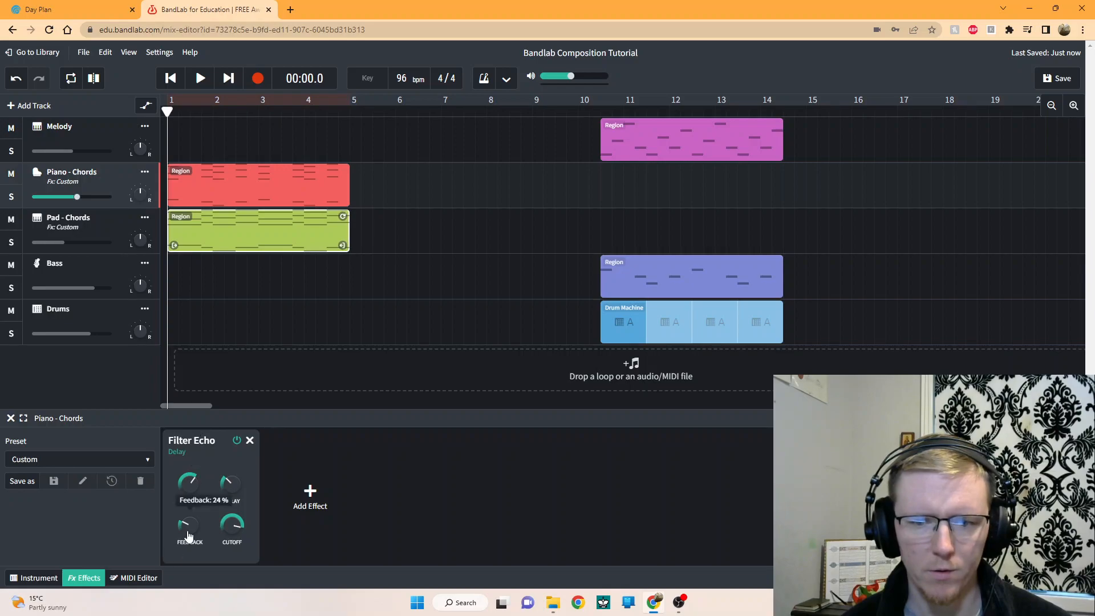
- Add a Studio Reverb effect after the Filter Echo on the Piano - Chords track
{"action": "left_click", "coordinate": [310, 494]}
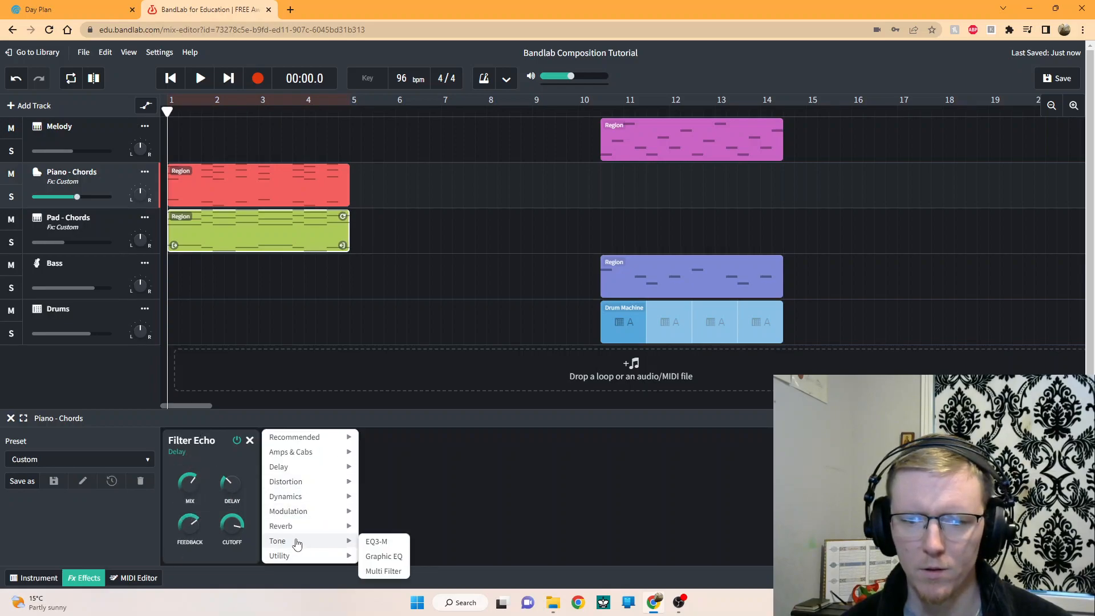
{"action": "mouse_move", "coordinate": [283, 526]}
{"action": "left_click", "coordinate": [376, 557]}
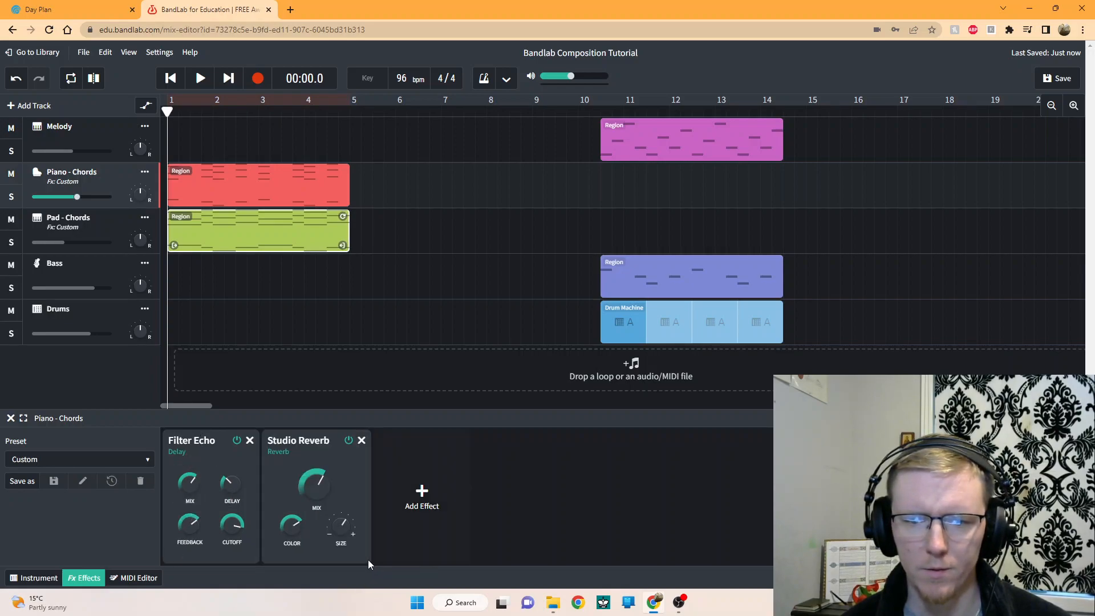
- During playback, lower the Filter Echo mix and feedback, and reduce the Studio Reverb mix and its size to 4.3
{"action": "left_click", "coordinate": [200, 78]}
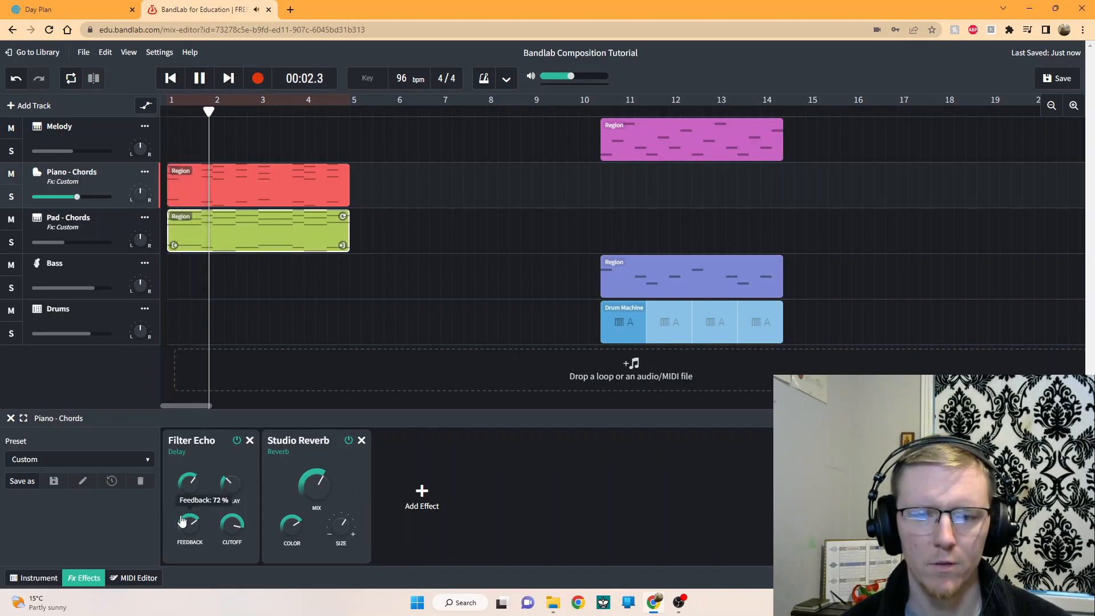
{"action": "left_click_drag", "start_coordinate": [192, 483], "coordinate": [189, 557]}
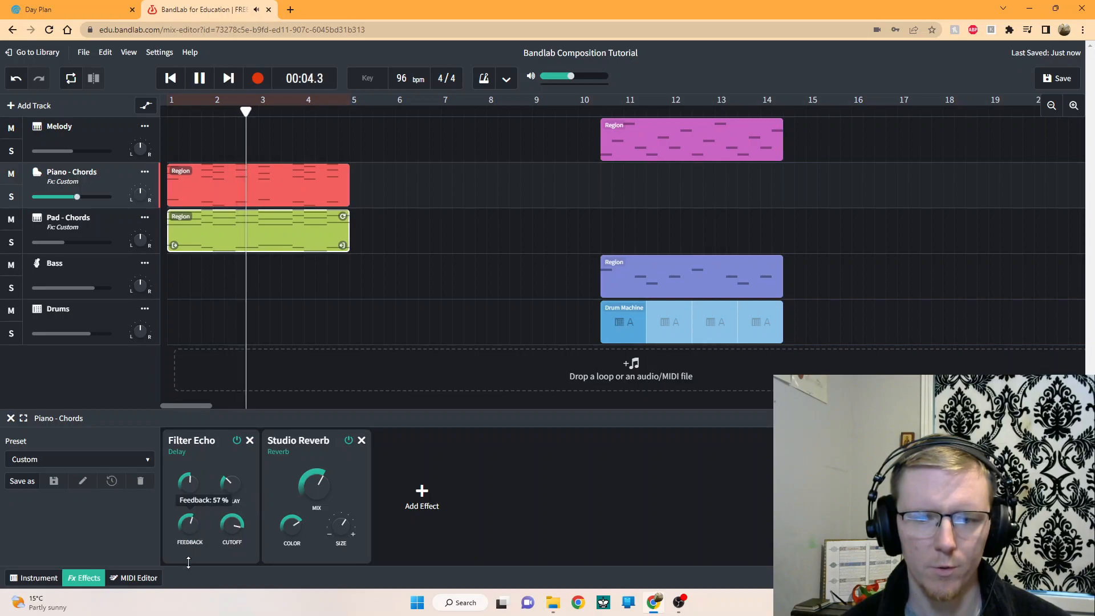
{"action": "left_click_drag", "start_coordinate": [315, 485], "coordinate": [338, 568]}
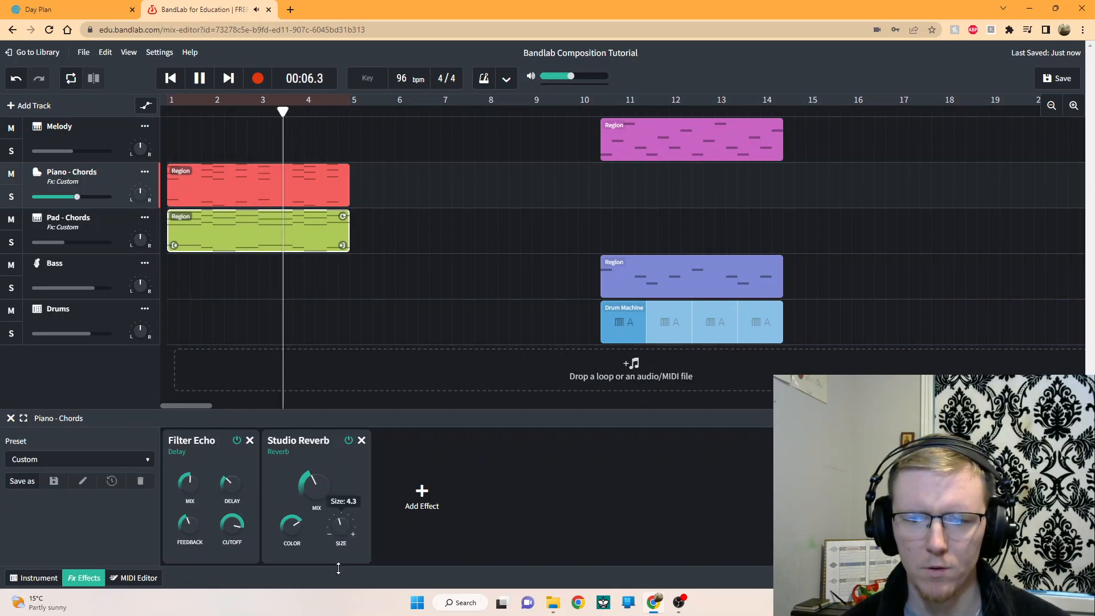
- While replaying the intro from the start, lower the Filter Echo mix to 18% and its feedback to 25%
{"action": "mouse_move", "coordinate": [194, 488]}
{"action": "left_click_drag", "start_coordinate": [194, 488], "coordinate": [189, 503]}
{"action": "left_click", "coordinate": [170, 78]}
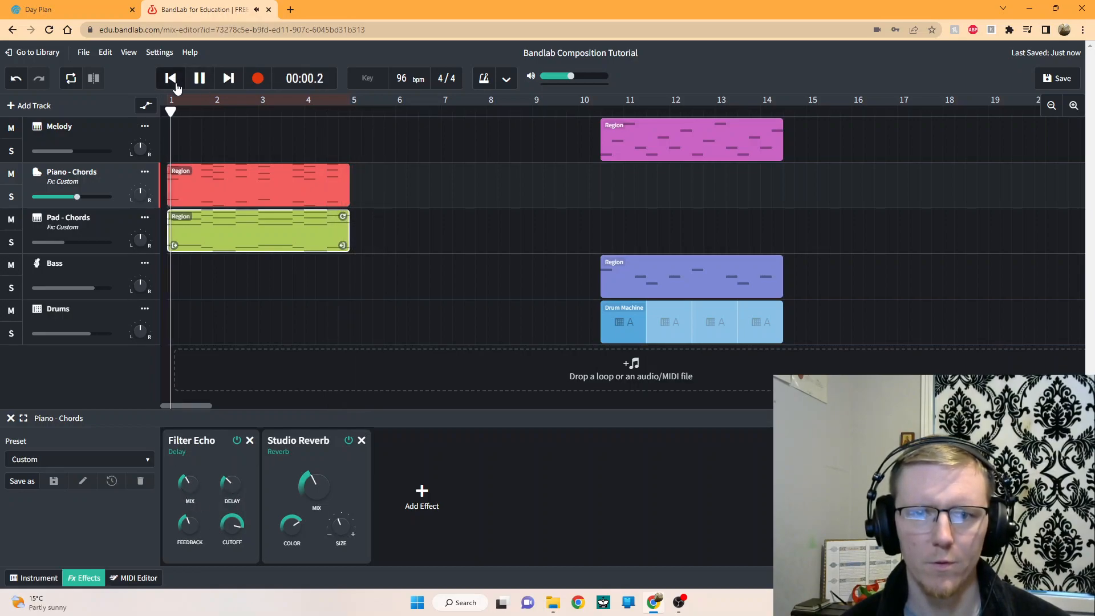
{"action": "mouse_move", "coordinate": [186, 533]}
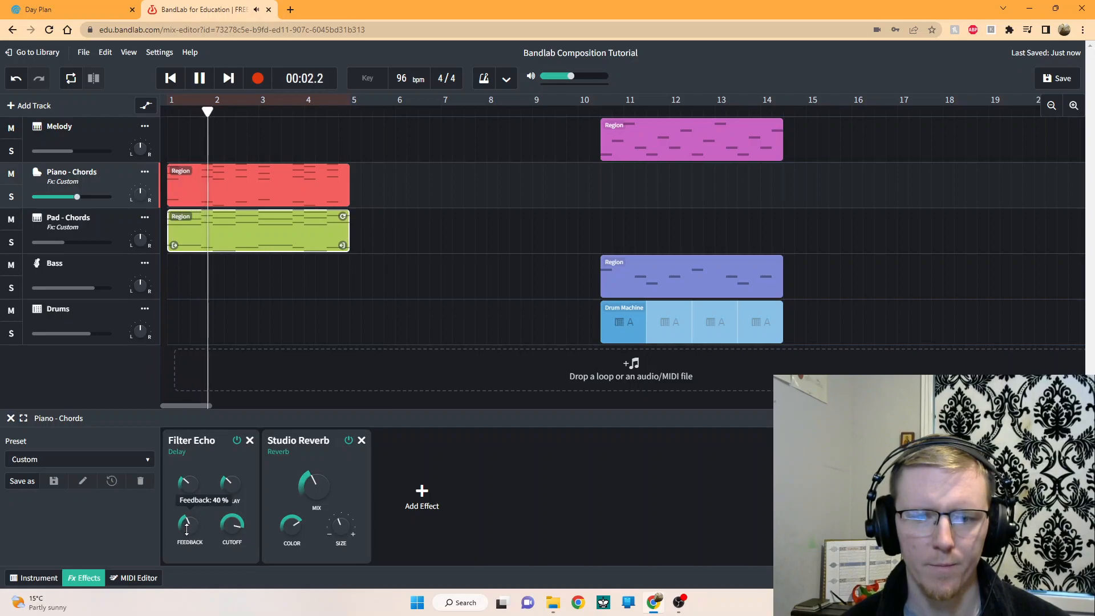
{"action": "left_click_drag", "start_coordinate": [188, 488], "coordinate": [190, 503]}
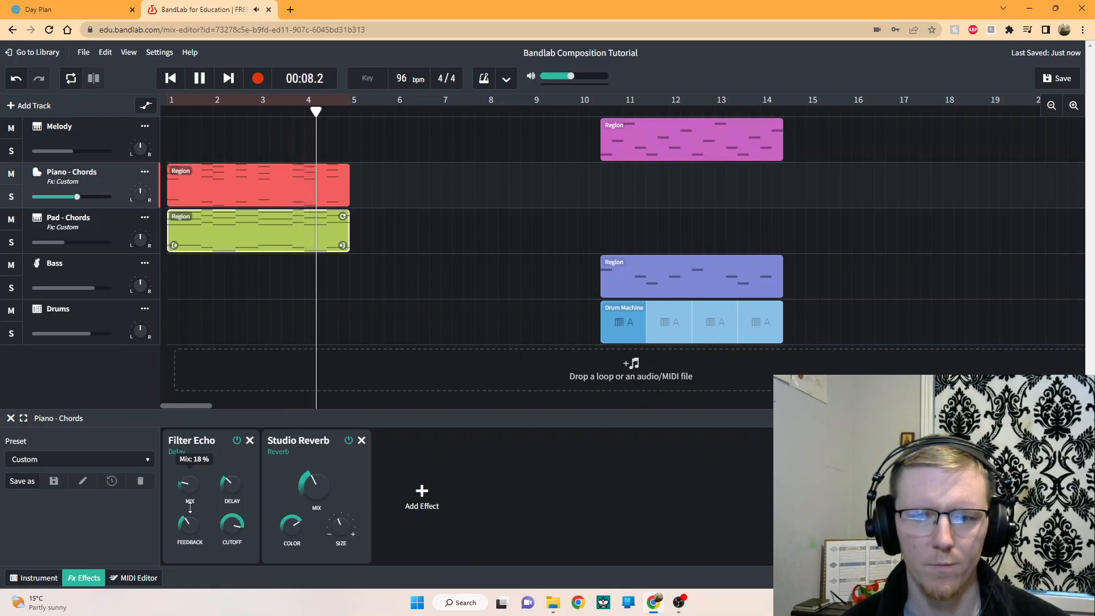
{"action": "left_click", "coordinate": [199, 80]}
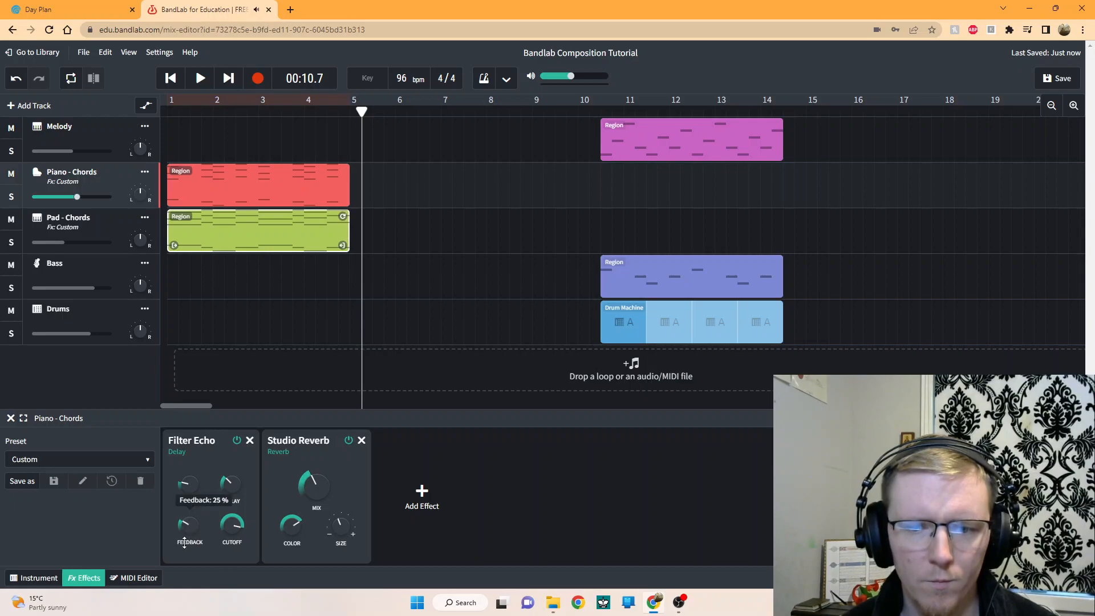
- Play back the piano and pad chords with the adjusted echo and reverb, and return the playhead to the start
{"action": "left_click", "coordinate": [171, 78]}
{"action": "left_click", "coordinate": [200, 78]}
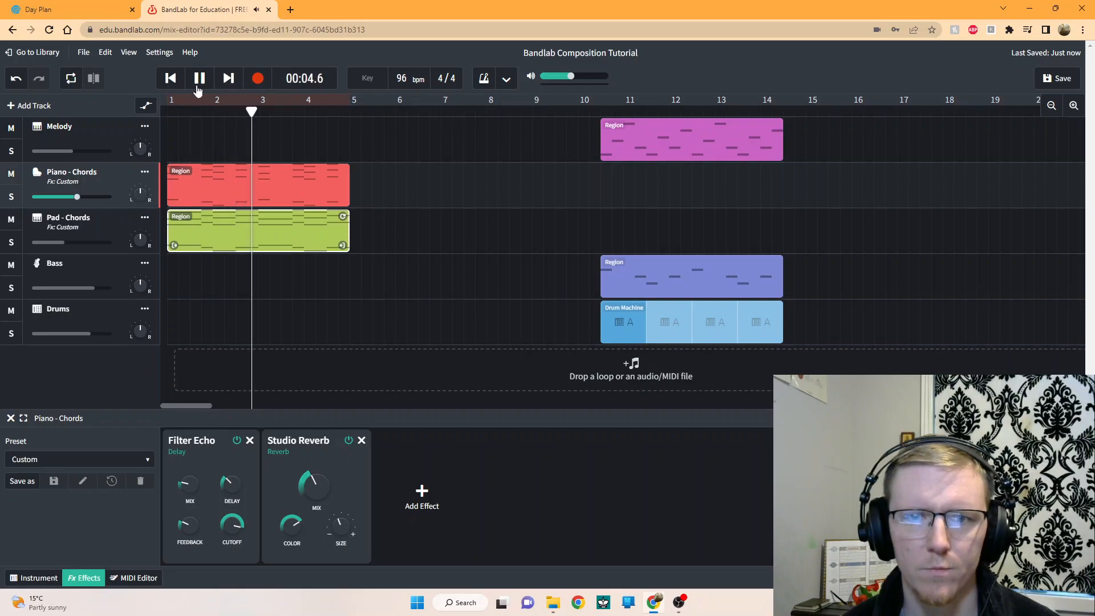
{"action": "left_click", "coordinate": [199, 78]}
{"action": "left_click", "coordinate": [170, 78]}
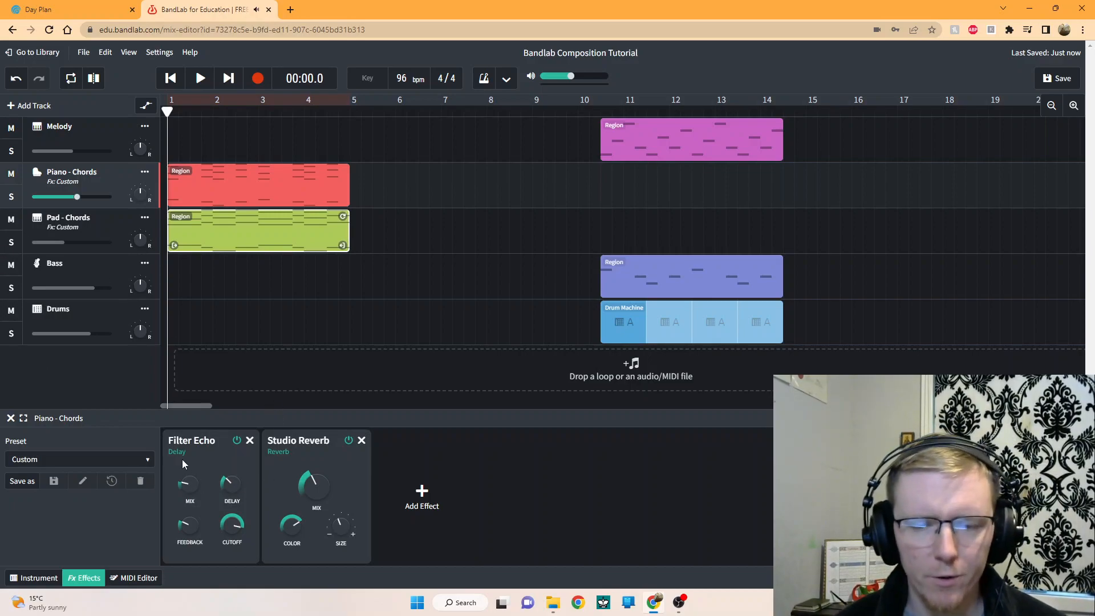
- Add a D-Delay effect to the Piano - Chords track and remove it again
{"action": "mouse_move", "coordinate": [232, 491]}
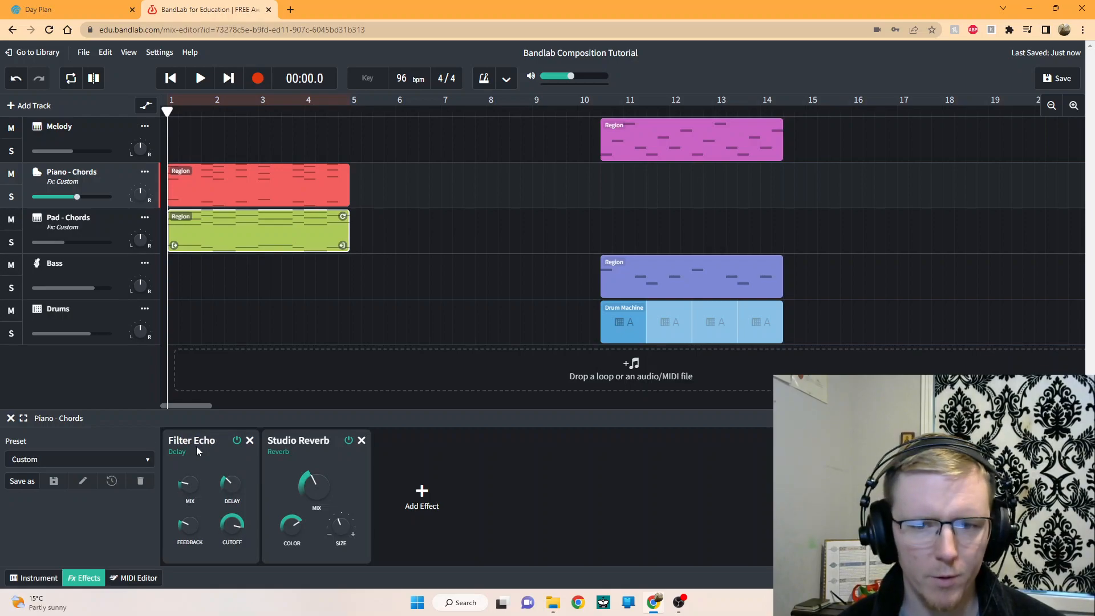
{"action": "left_click", "coordinate": [422, 492]}
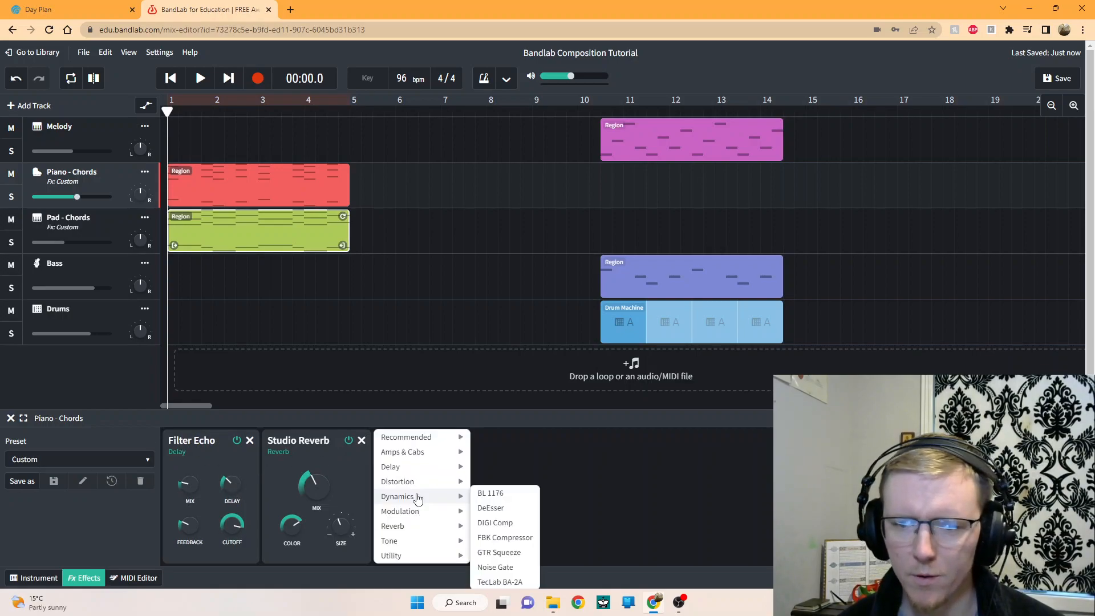
{"action": "mouse_move", "coordinate": [393, 466]}
{"action": "left_click", "coordinate": [490, 467]}
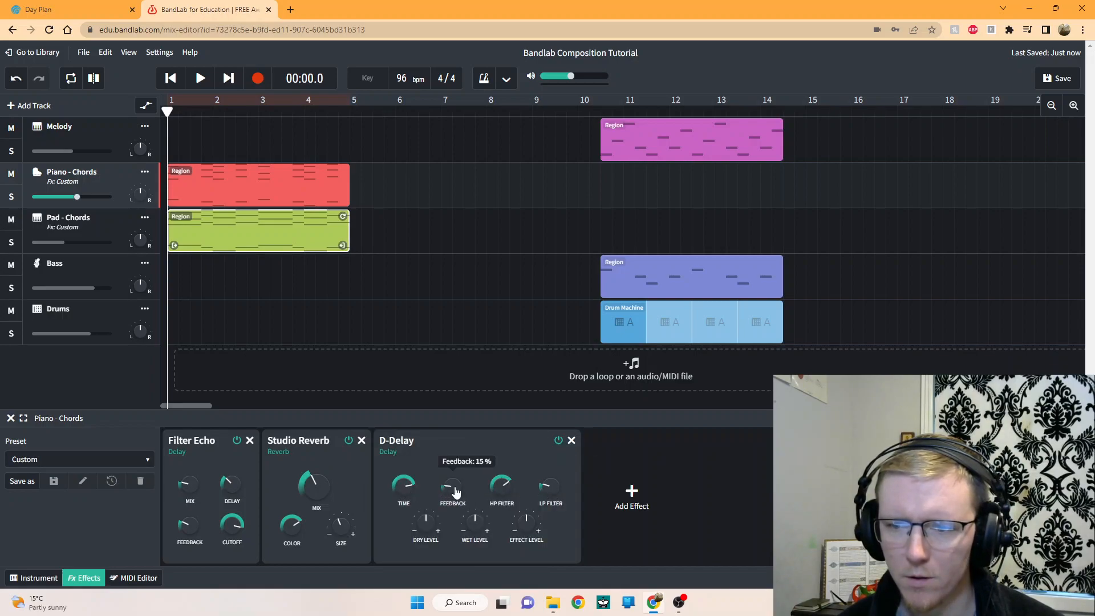
{"action": "left_click", "coordinate": [572, 441]}
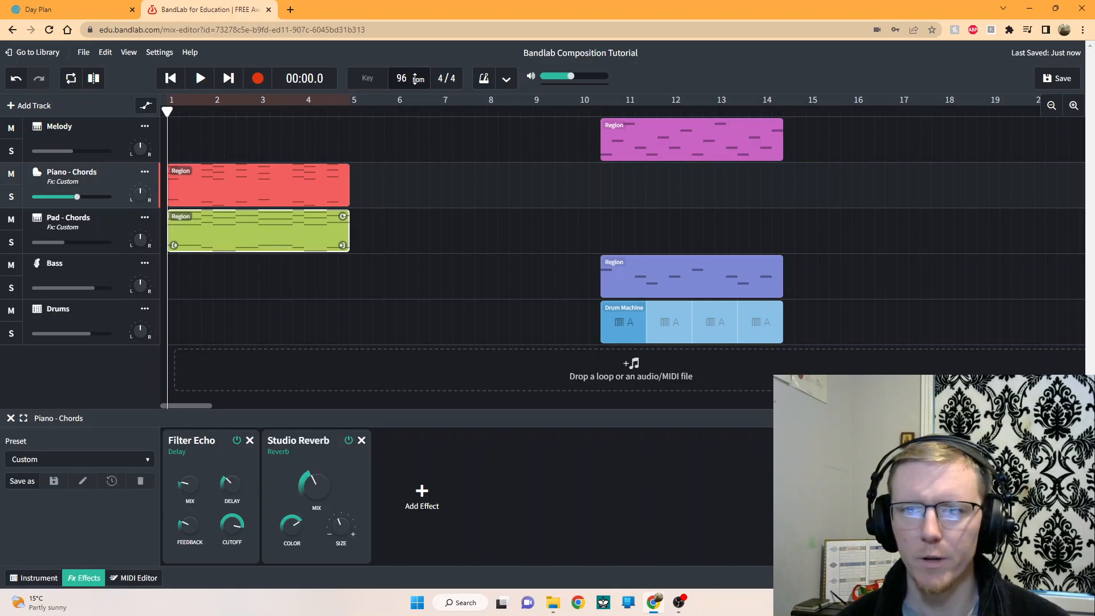
- Calculate 60/96 with a Google search in a new browser tab to find the beat length, and return to the BandLab project
{"action": "left_click", "coordinate": [290, 10]}
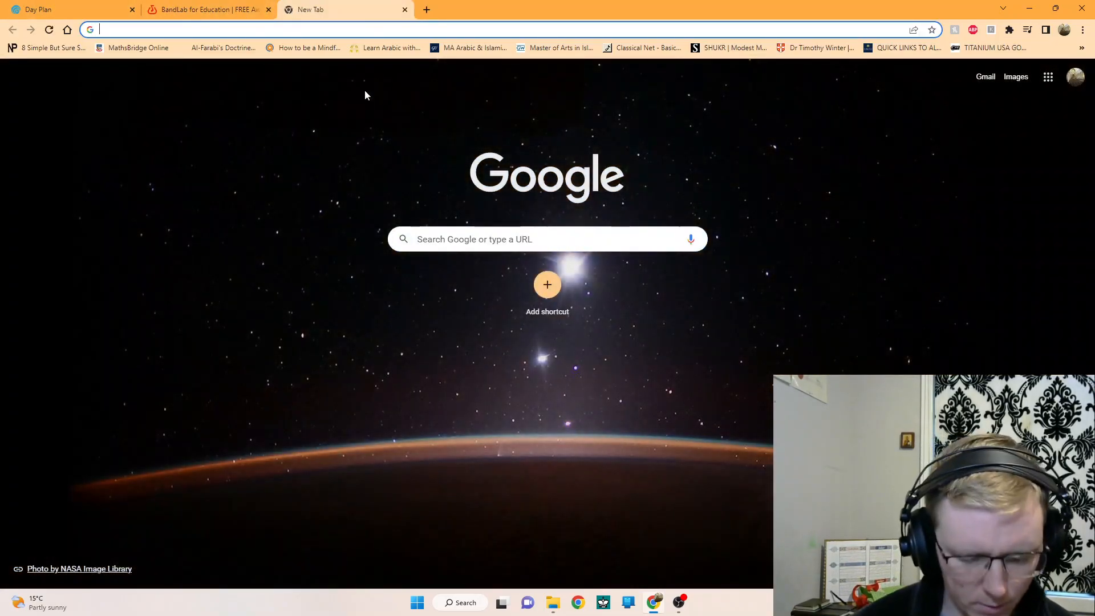
{"action": "type", "text": "60/"}
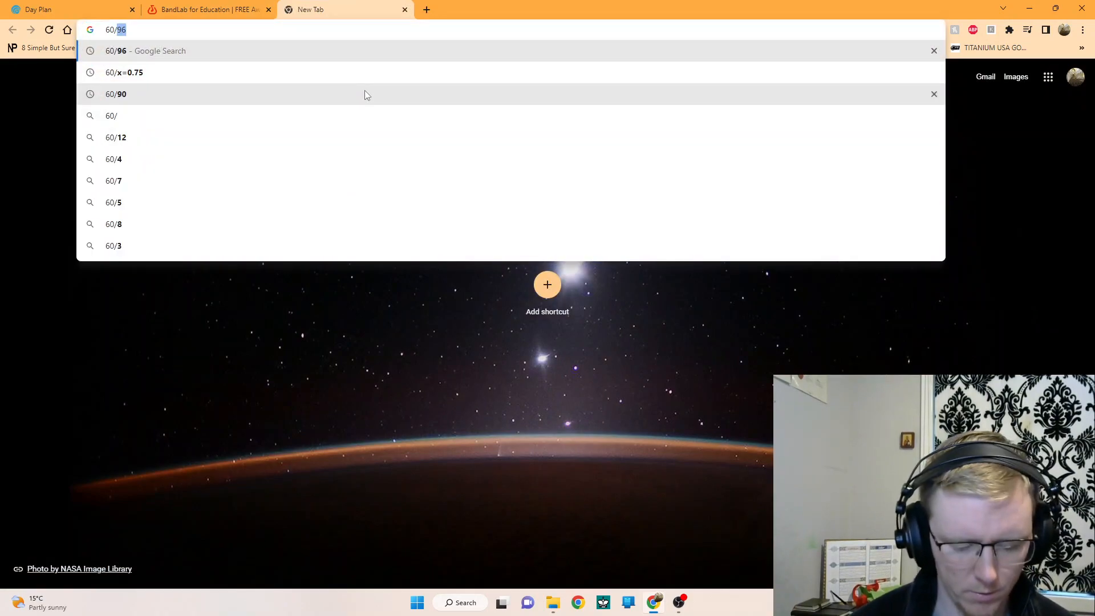
{"action": "type", "text": "96"}
{"action": "key", "text": "Return"}
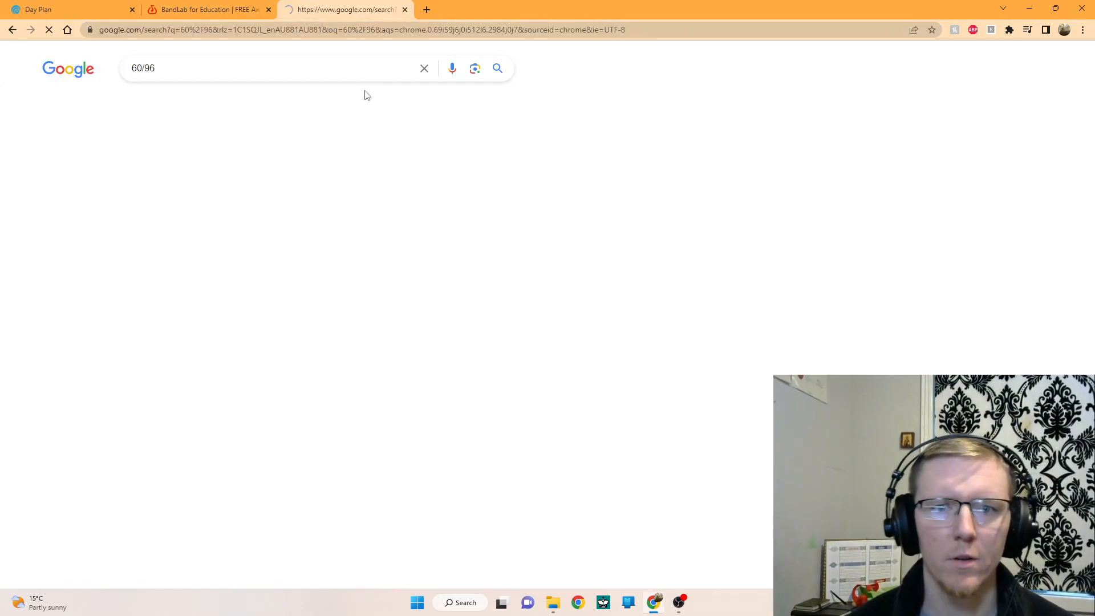
{"action": "left_click_drag", "start_coordinate": [451, 171], "coordinate": [494, 173]}
{"action": "left_click", "coordinate": [378, 174]}
{"action": "left_click", "coordinate": [197, 10]}
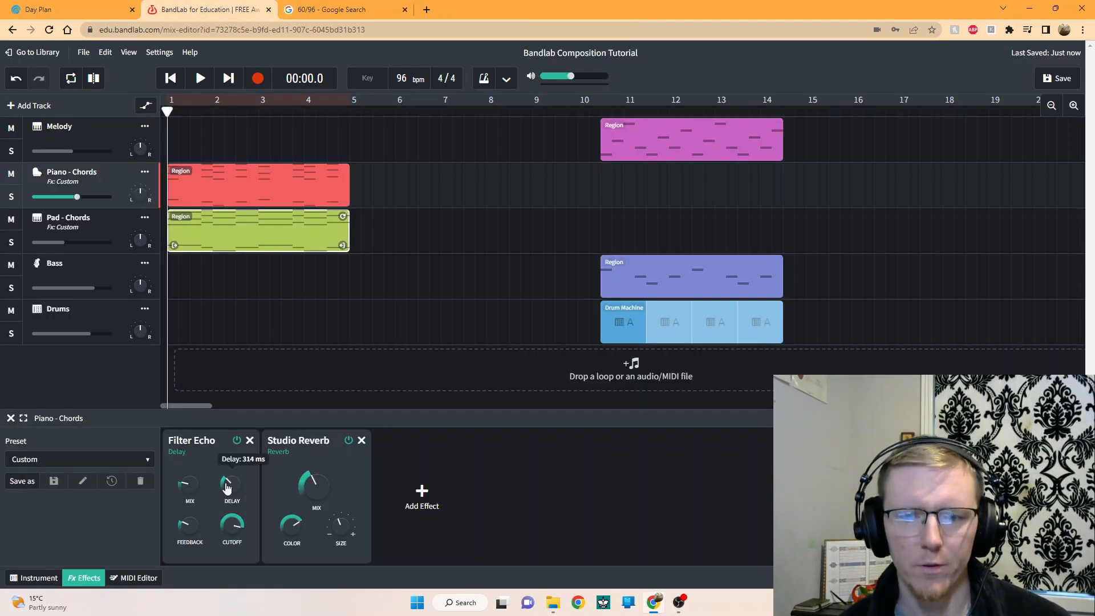
- Continue the beat-length calculation in the Google calculator and compare it with the Filter Echo delay time in BandLab
{"action": "left_click", "coordinate": [315, 8]}
{"action": "left_click", "coordinate": [478, 229]}
{"action": "left_click", "coordinate": [370, 285]}
{"action": "left_click", "coordinate": [425, 304]}
{"action": "left_click", "coordinate": [222, 12]}
{"action": "mouse_move", "coordinate": [233, 492]}
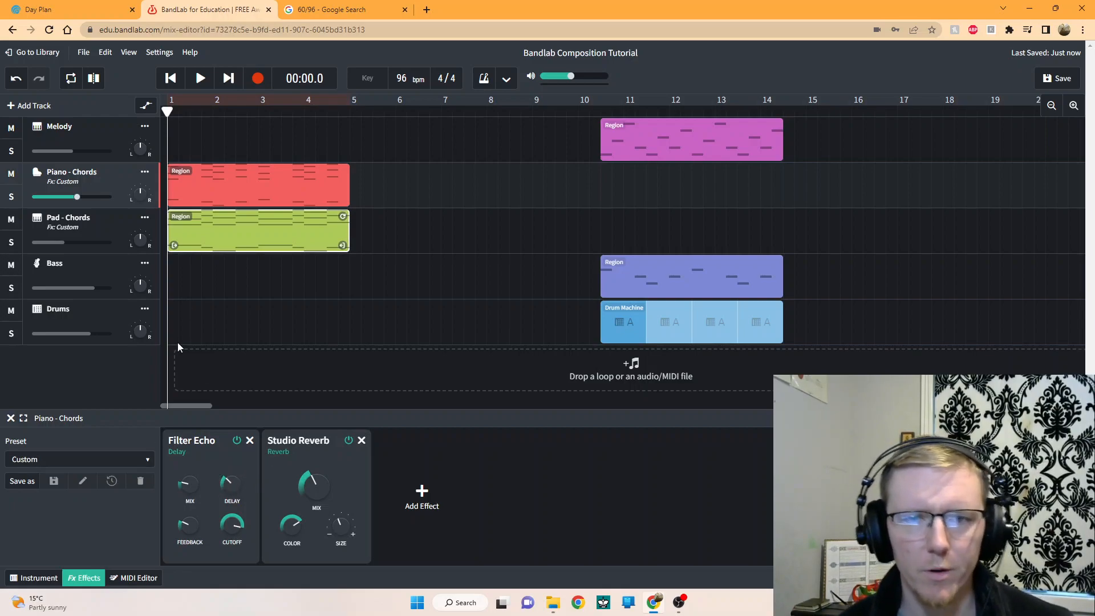
{"action": "mouse_move", "coordinate": [194, 492]}
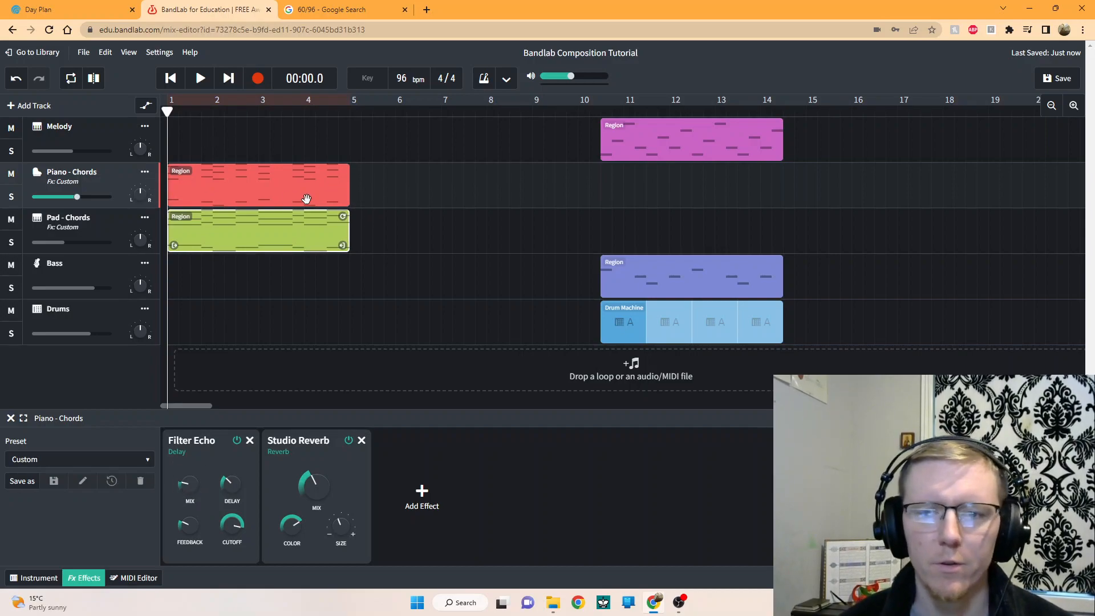
- Move the Melody region to start at bar 5 and paste the copied chords onto the Piano - Chords track there
{"action": "left_click_drag", "start_coordinate": [686, 146], "coordinate": [422, 149]}
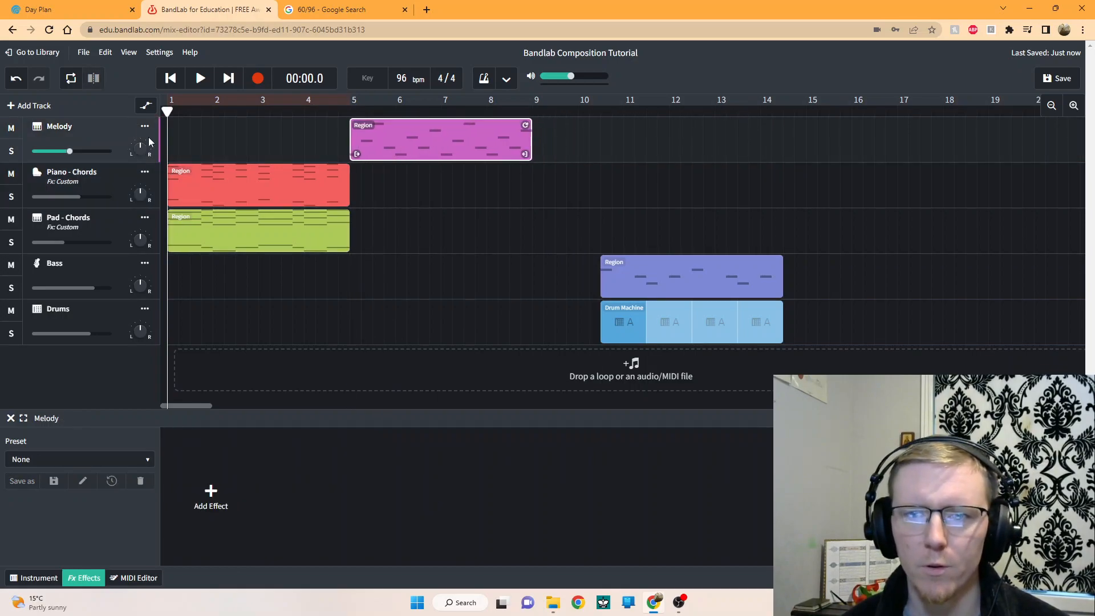
{"action": "left_click", "coordinate": [391, 241]}
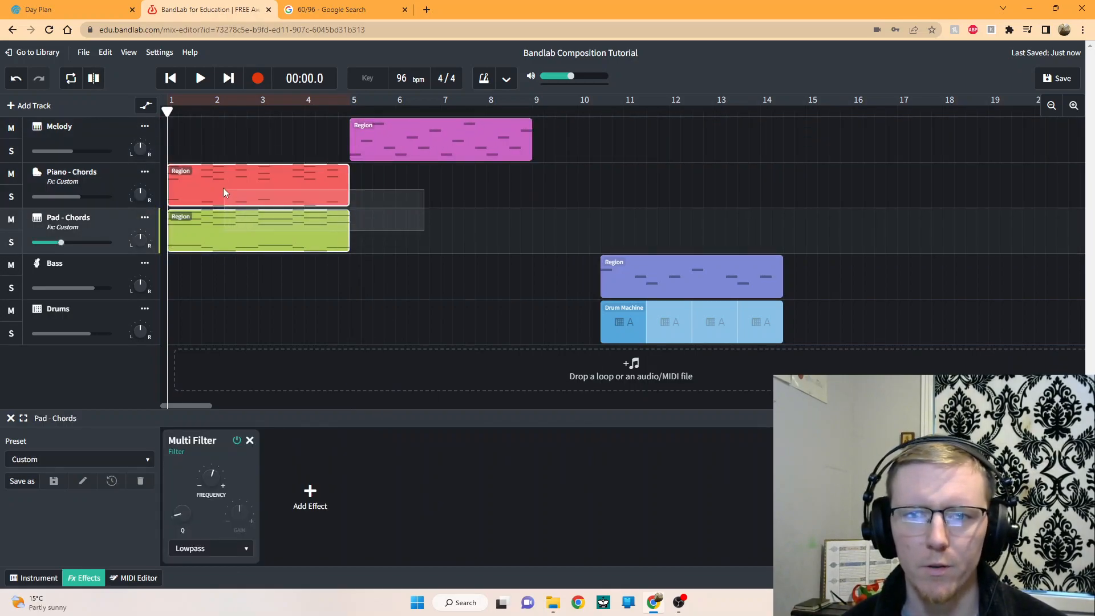
{"action": "left_click", "coordinate": [121, 186]}
{"action": "left_click", "coordinate": [351, 108]}
{"action": "key", "text": "ctrl+v"}
- Duplicate the Pad - Chords region at bar 5 on its own track
{"action": "left_click", "coordinate": [295, 223]}
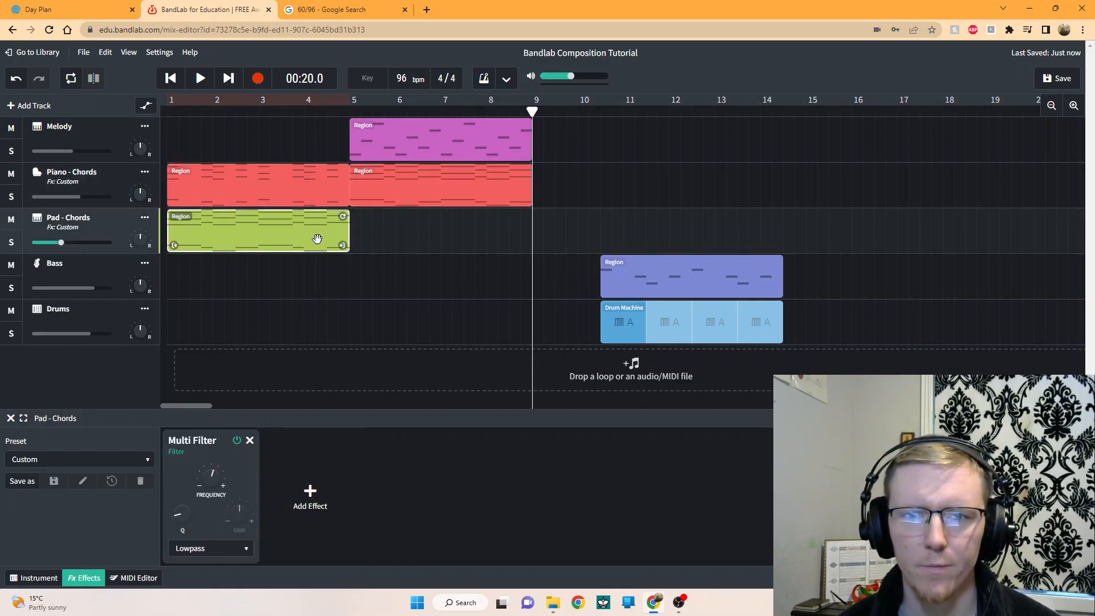
{"action": "left_click", "coordinate": [353, 112]}
{"action": "key", "text": "ctrl+v"}
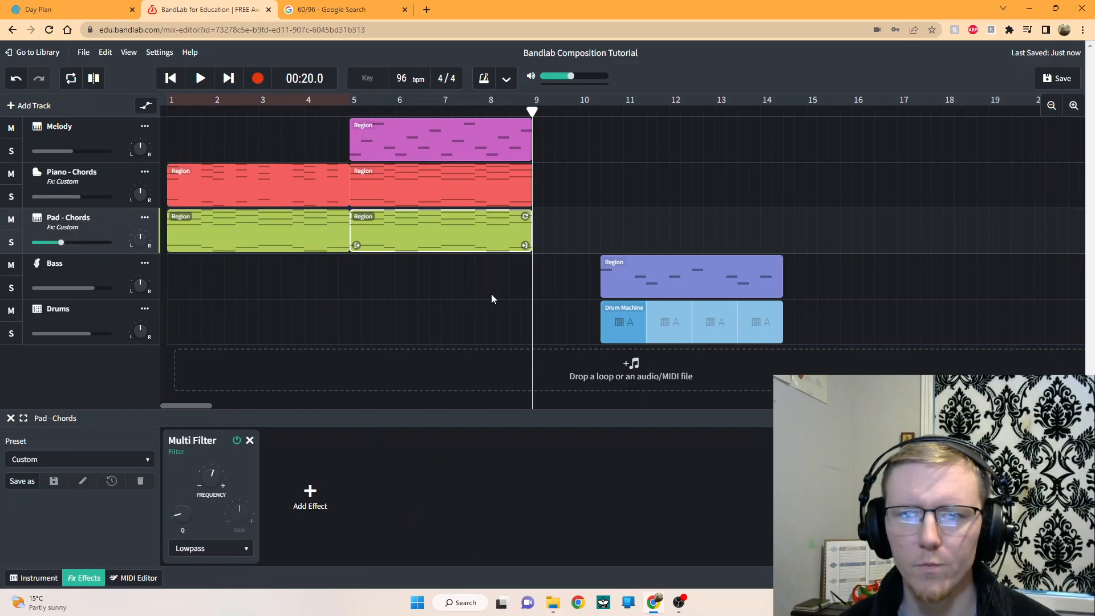
- Try to paste the bar 5 melody, piano and pad regions together at bar 9, and undo the paste
{"action": "left_click", "coordinate": [563, 223]}
{"action": "left_click_drag", "start_coordinate": [587, 227], "coordinate": [359, 139]}
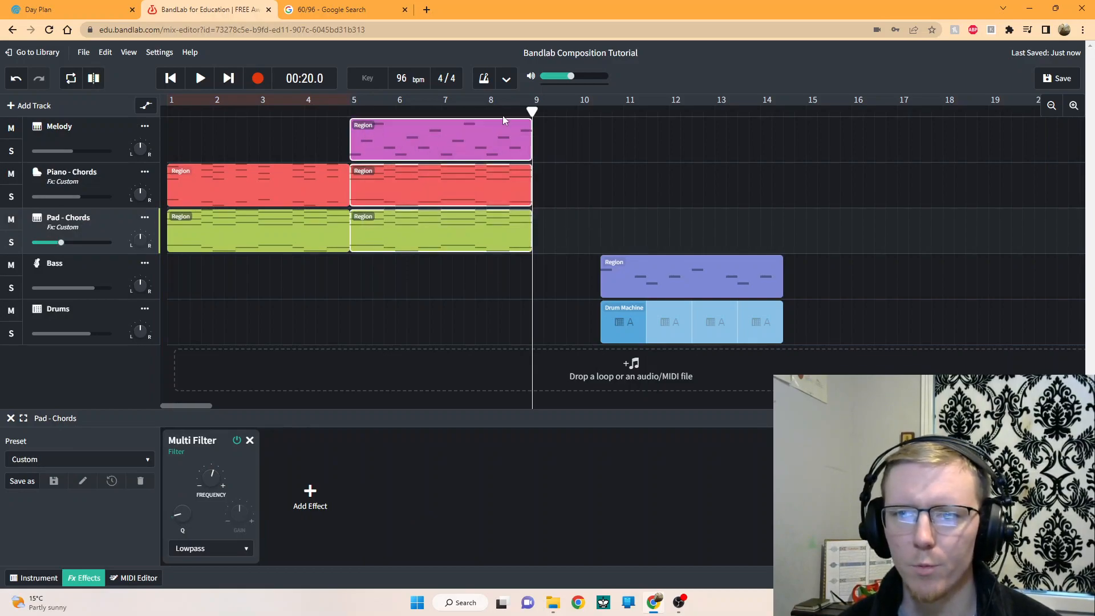
{"action": "left_click", "coordinate": [93, 137]}
{"action": "key", "text": "ctrl+v"}
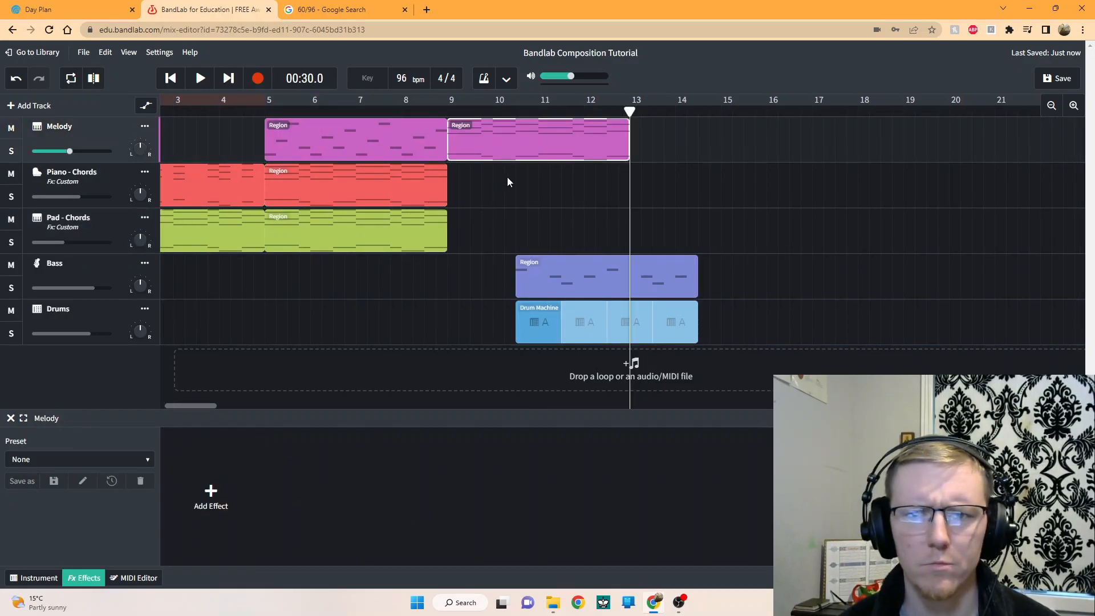
{"action": "key", "text": "ctrl+z"}
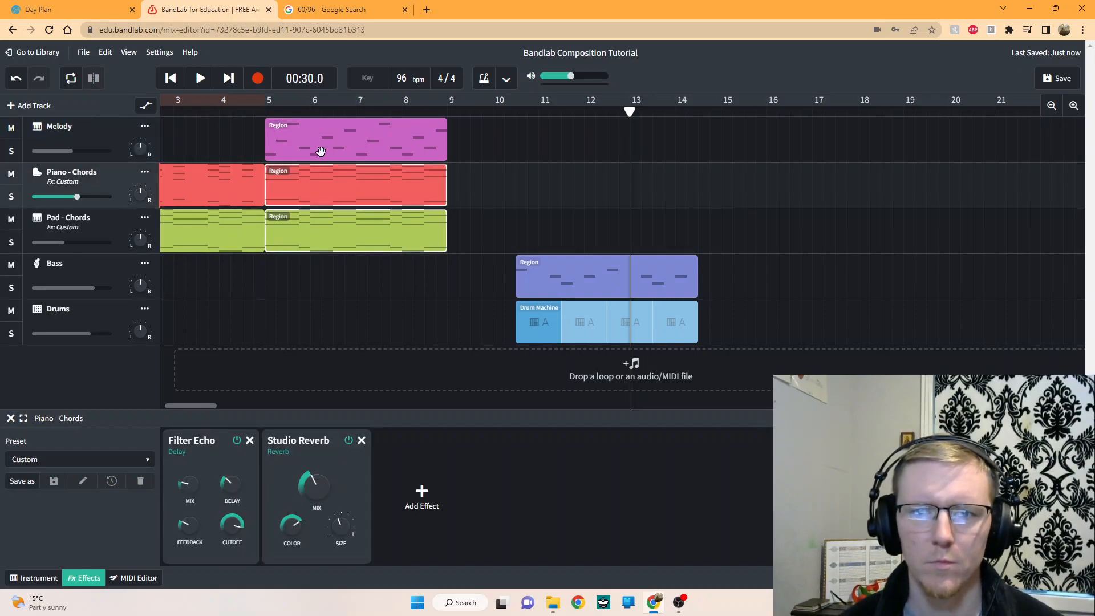
- Retry pasting the three selected bar 5 regions at bar 9 from different track selections, undoing each paste
{"action": "left_click", "coordinate": [444, 116]}
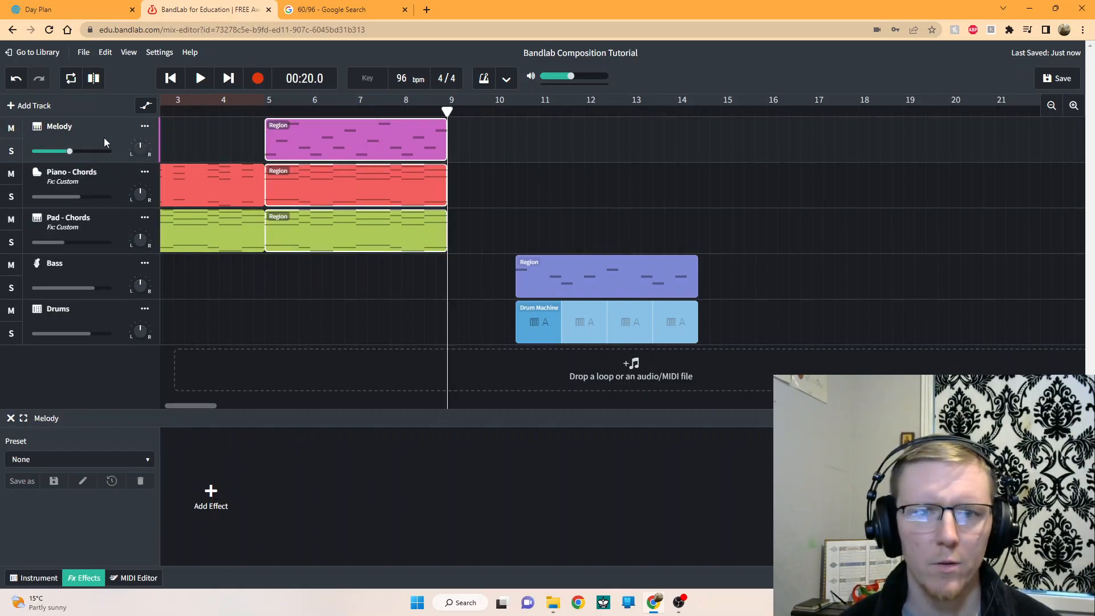
{"action": "key", "text": "ctrl+v"}
{"action": "key", "text": "ctrl+z"}
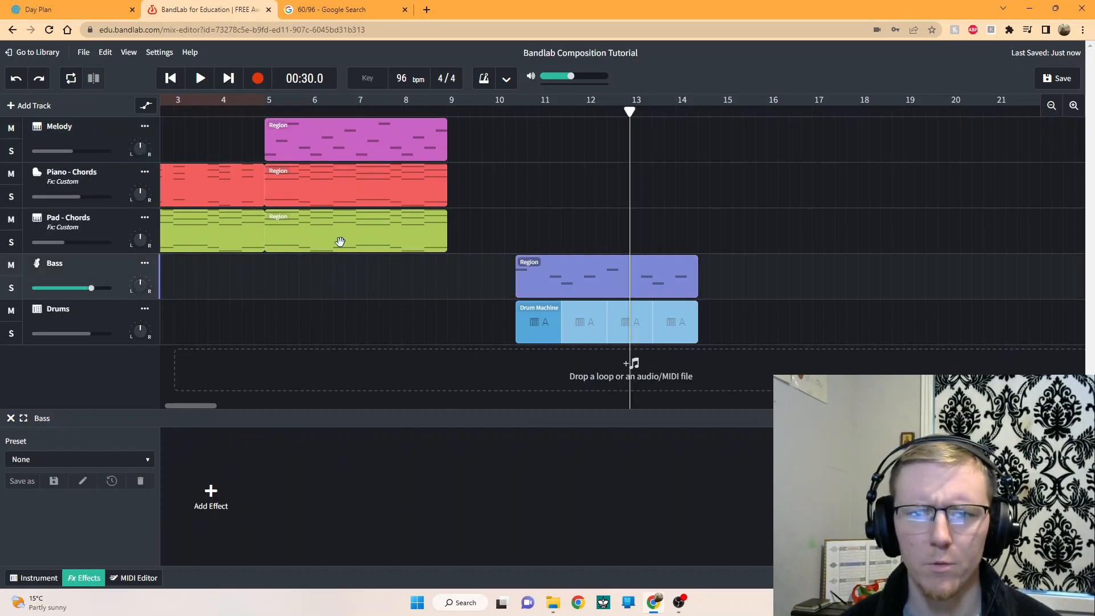
{"action": "left_click", "coordinate": [340, 227]}
{"action": "left_click", "coordinate": [301, 194]}
{"action": "left_click", "coordinate": [315, 154]}
{"action": "left_click", "coordinate": [451, 117]}
{"action": "key", "text": "ctrl+v"}
{"action": "key", "text": "ctrl+z"}
- Duplicate the bar 5 Melody region at bar 9 on the Melody track
{"action": "left_click", "coordinate": [401, 147]}
{"action": "left_click", "coordinate": [454, 113]}
{"action": "key", "text": "ctrl+v"}
- Duplicate the bar 5 Piano - Chords and Pad - Chords regions at bar 9 on their own tracks
{"action": "left_click", "coordinate": [386, 183]}
{"action": "key", "text": "ctrl+c"}
{"action": "left_click", "coordinate": [450, 112]}
{"action": "key", "text": "ctrl+v"}
{"action": "left_click", "coordinate": [449, 112]}
{"action": "key", "text": "ctrl+v"}
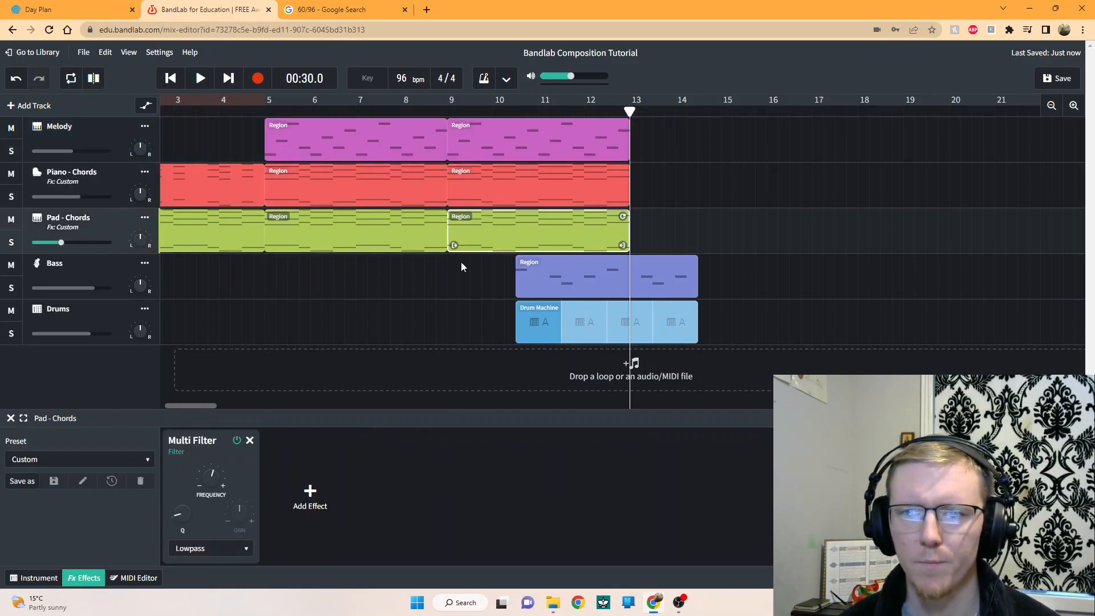
- Move the Bass and Drums regions together so that they start at bar 9
{"action": "left_click", "coordinate": [714, 290]}
{"action": "left_click_drag", "start_coordinate": [773, 335], "coordinate": [510, 278]}
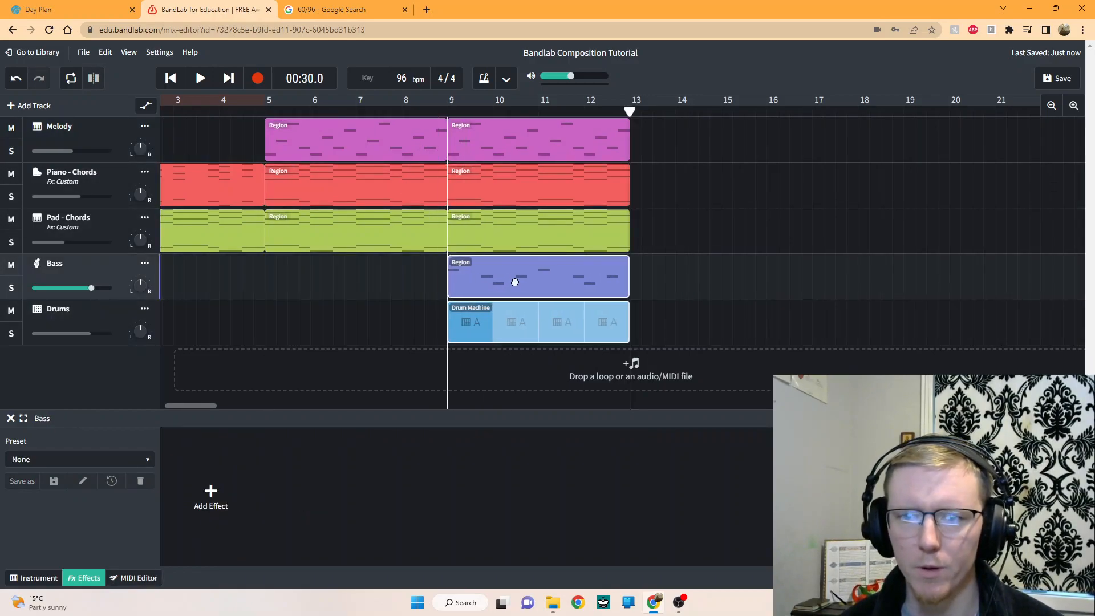
{"action": "left_click", "coordinate": [692, 317]}
{"action": "left_click_drag", "start_coordinate": [174, 406], "coordinate": [197, 410]}
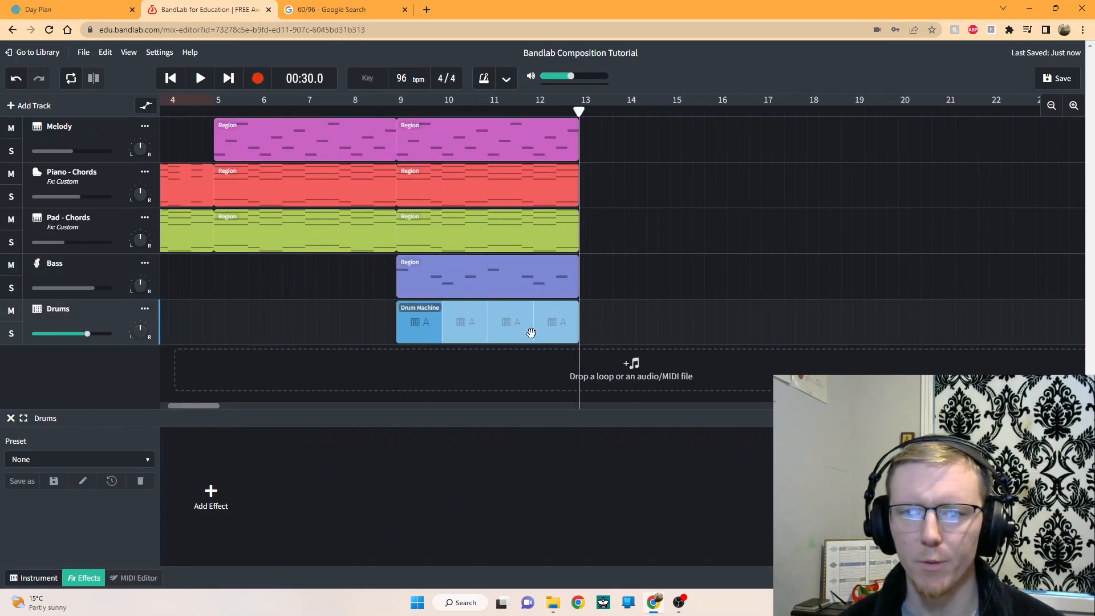
- Copy the bar 9 regions of all five tracks and paste them at bar 13 with the Melody track selected
{"action": "left_click_drag", "start_coordinate": [609, 327], "coordinate": [465, 142]}
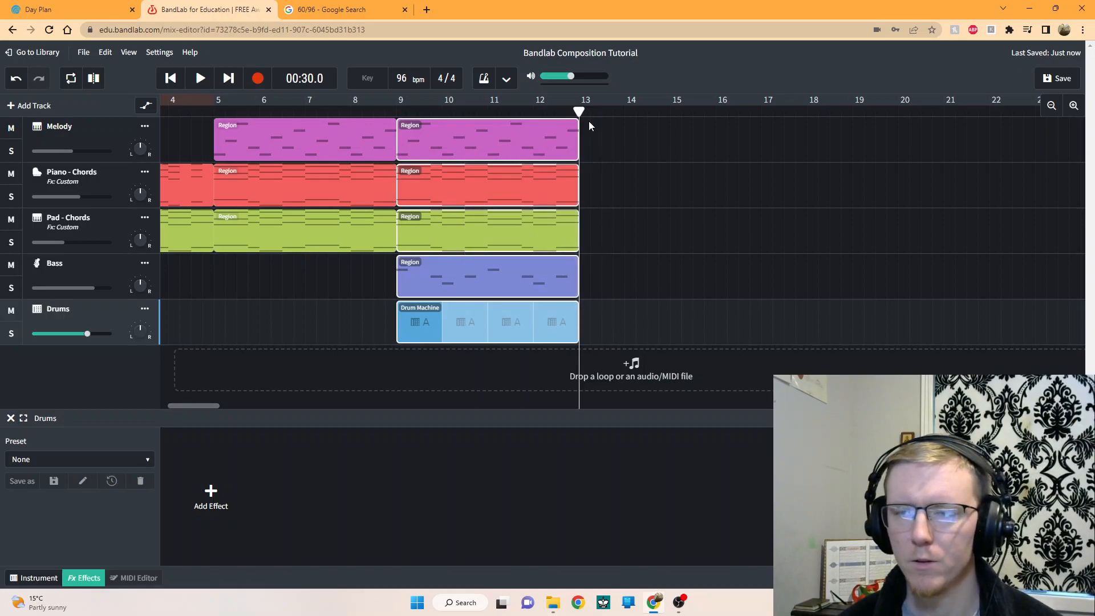
{"action": "key", "text": "ctrl+v"}
{"action": "left_click", "coordinate": [647, 95]}
{"action": "left_click", "coordinate": [118, 126]}
{"action": "key", "text": "ctrl+v"}
{"action": "key", "text": "ctrl+z"}
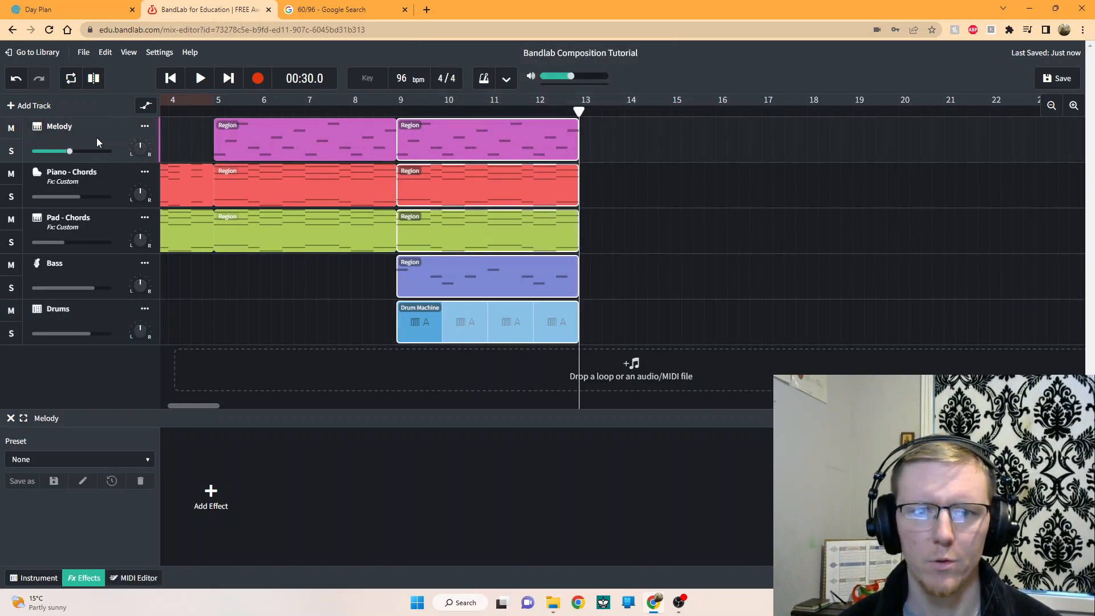
{"action": "key", "text": "ctrl+v"}
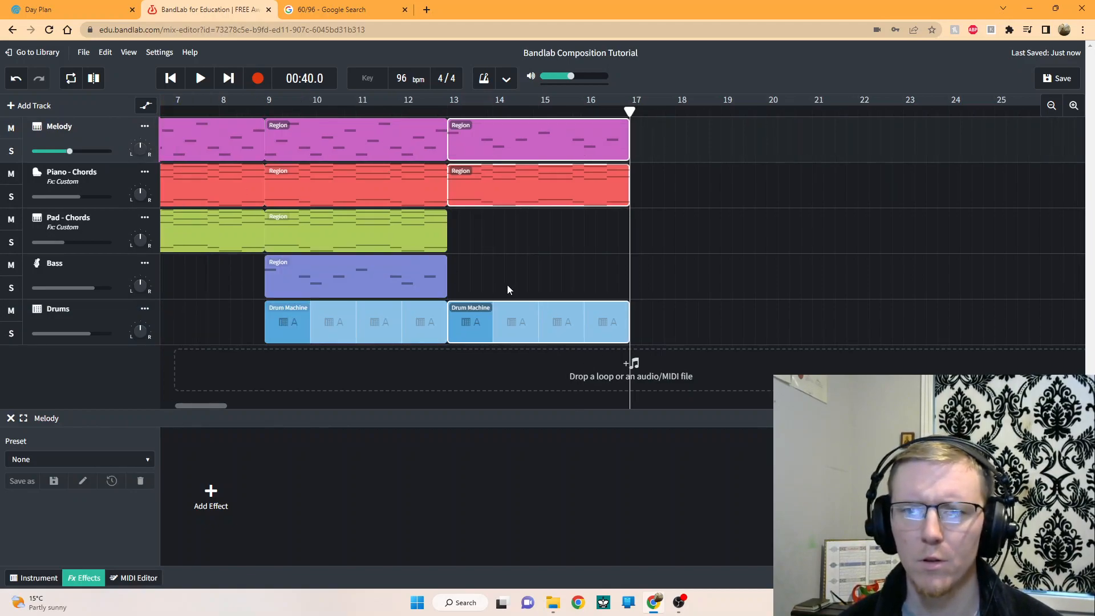
- Duplicate the bar 9 Pad - Chords and Bass regions at bar 13 on their own tracks, and return to the song's start
{"action": "left_click", "coordinate": [372, 236]}
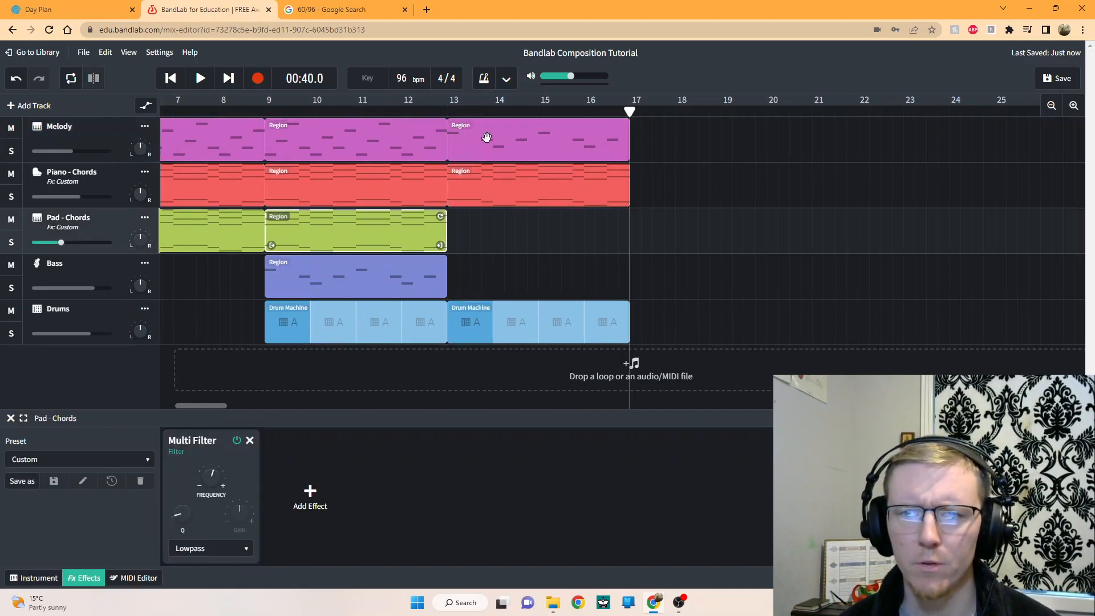
{"action": "left_click", "coordinate": [449, 113]}
{"action": "key", "text": "ctrl+v"}
{"action": "left_click", "coordinate": [395, 281]}
{"action": "key", "text": "ctrl+x"}
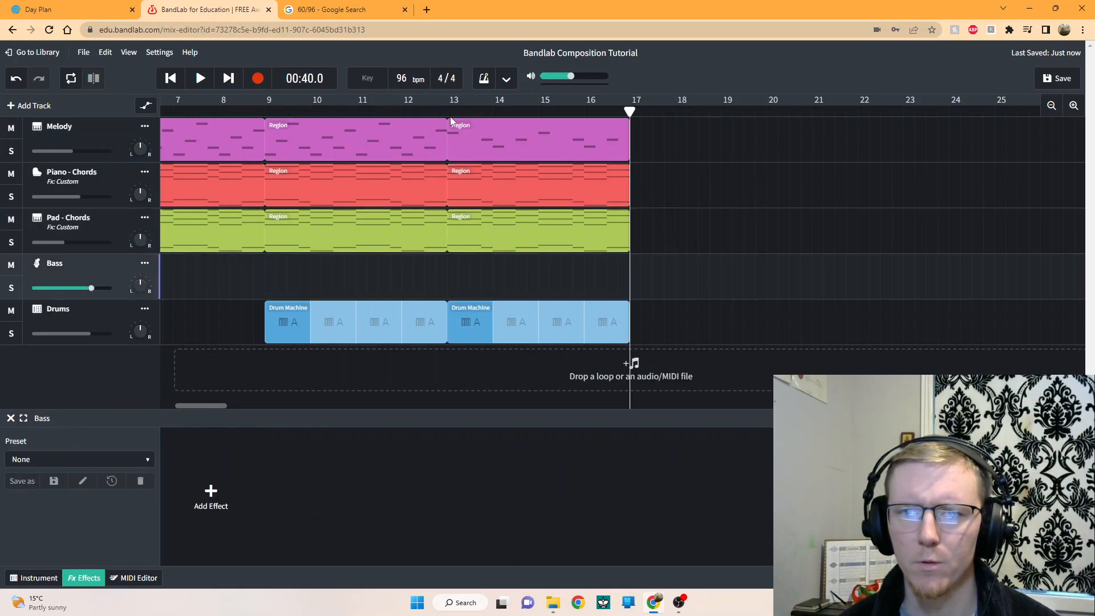
{"action": "key", "text": "ctrl+z"}
{"action": "left_click", "coordinate": [446, 112]}
{"action": "key", "text": "ctrl+v"}
{"action": "left_click", "coordinate": [700, 323]}
{"action": "left_click", "coordinate": [170, 78]}
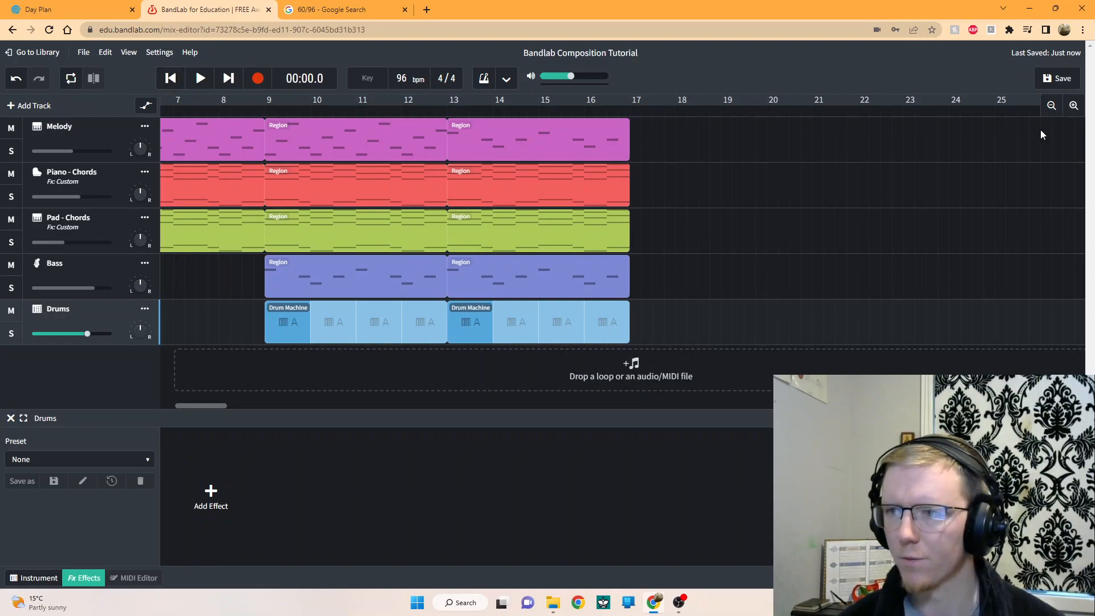
- Open the Drill pack in the loop library and find its FX samples
{"action": "left_click", "coordinate": [1051, 106]}
{"action": "left_click", "coordinate": [1049, 110]}
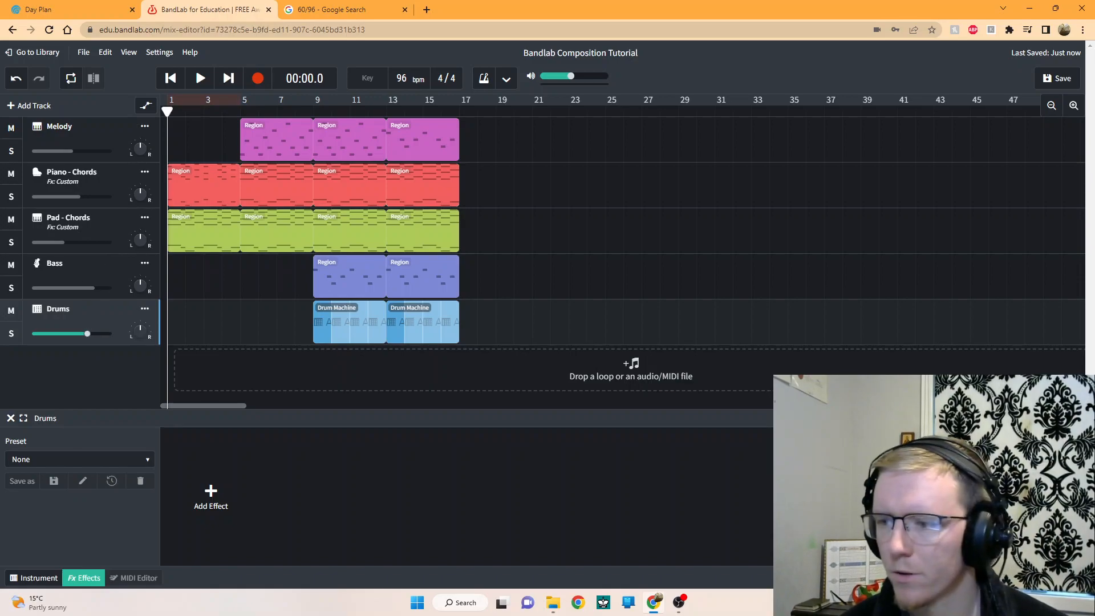
{"action": "left_click", "coordinate": [1032, 578]}
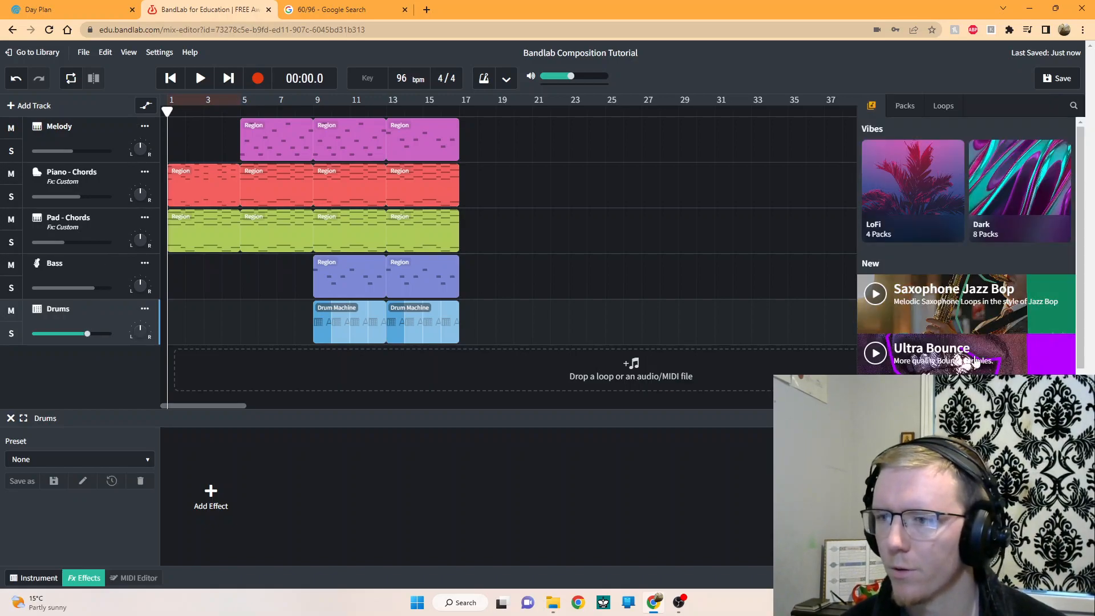
{"action": "left_click", "coordinate": [907, 112]}
{"action": "left_click", "coordinate": [876, 107]}
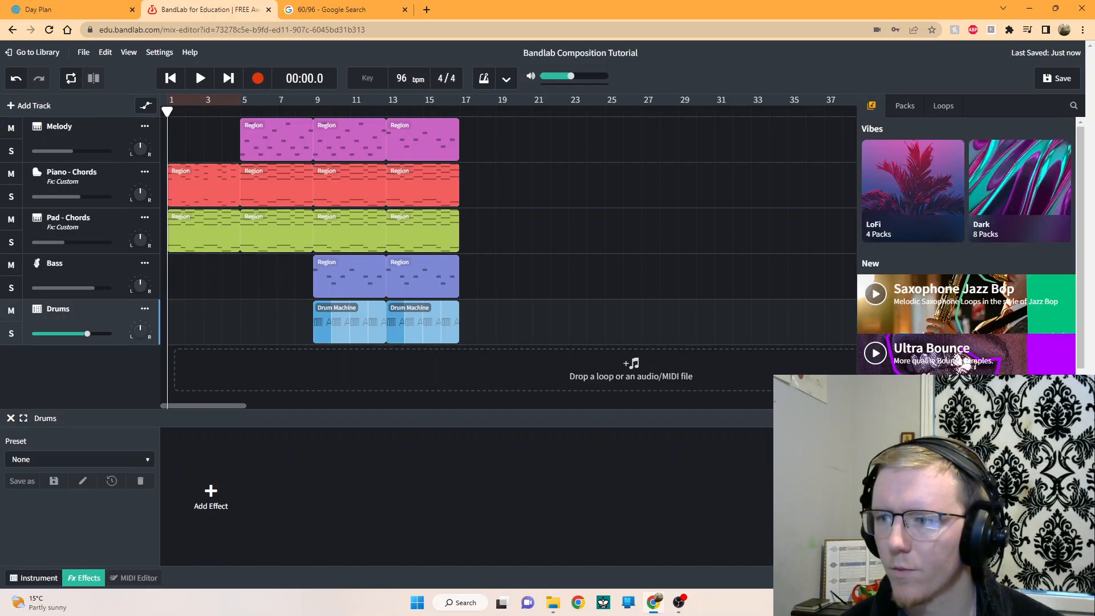
{"action": "left_click", "coordinate": [1027, 422]}
{"action": "scroll", "coordinate": [879, 316], "scroll_direction": "down", "scroll_amount": 10}
- Preview Drill Trap FX 01, place it on a new track just before bar 9, and close the loop library
{"action": "left_click", "coordinate": [870, 317]}
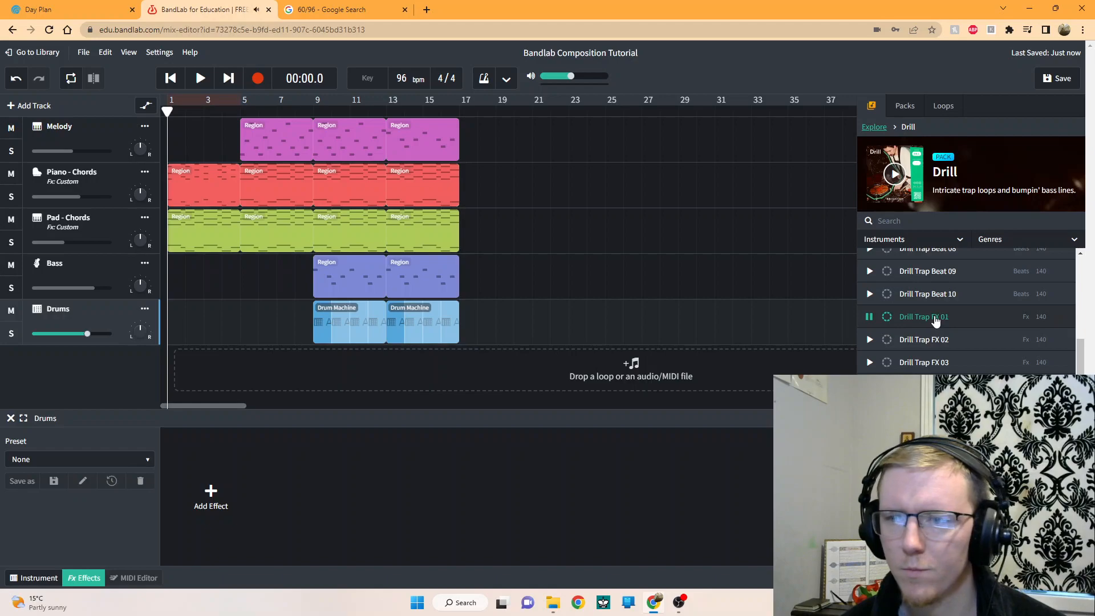
{"action": "left_click_drag", "start_coordinate": [940, 322], "coordinate": [307, 371]}
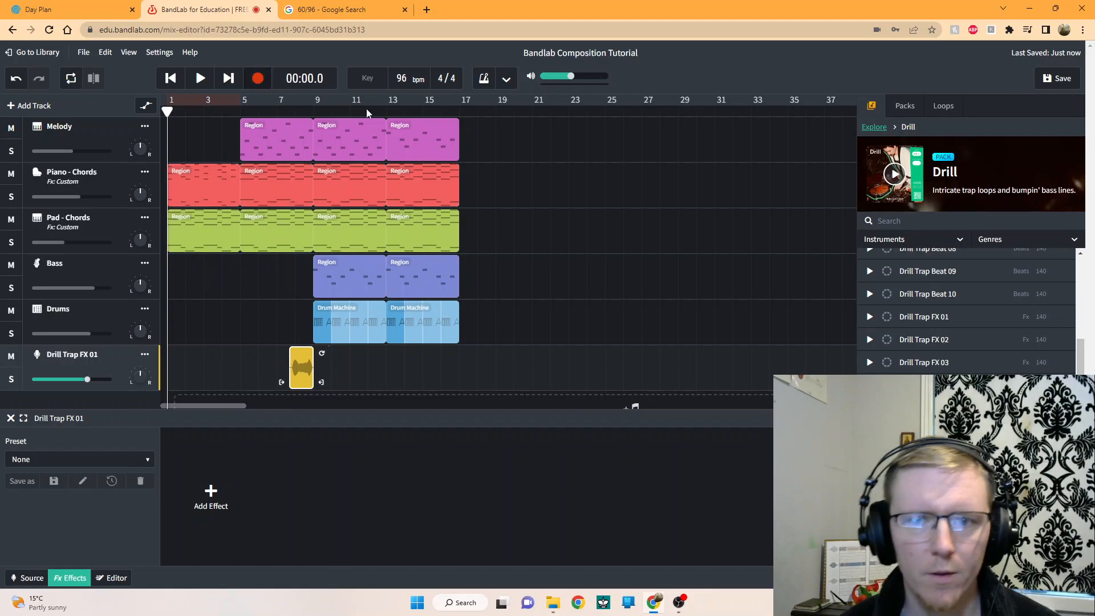
{"action": "left_click", "coordinate": [877, 110]}
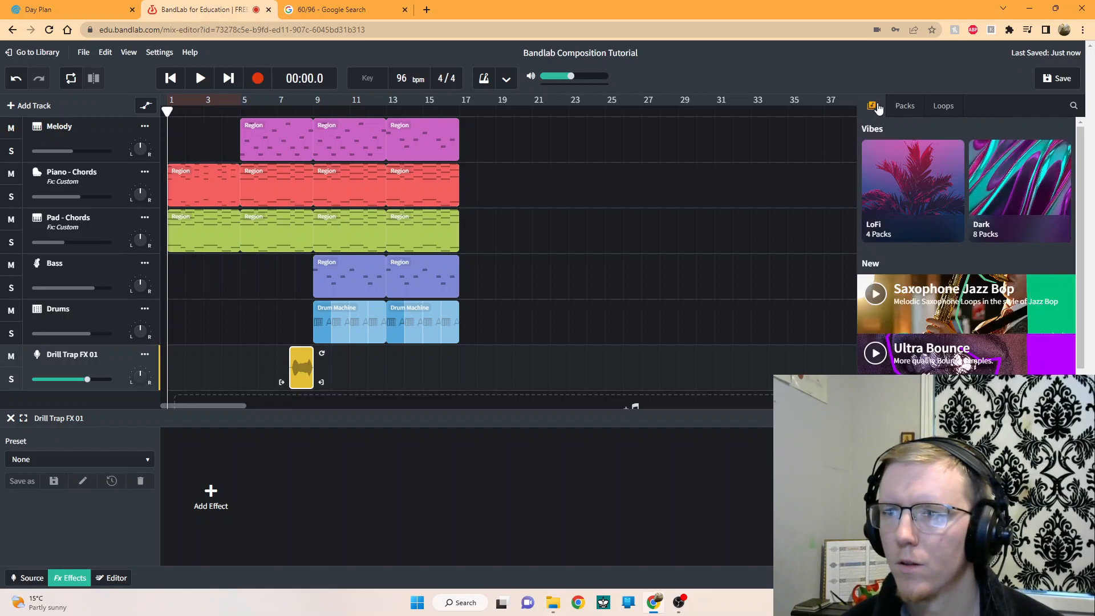
{"action": "key", "text": "o"}
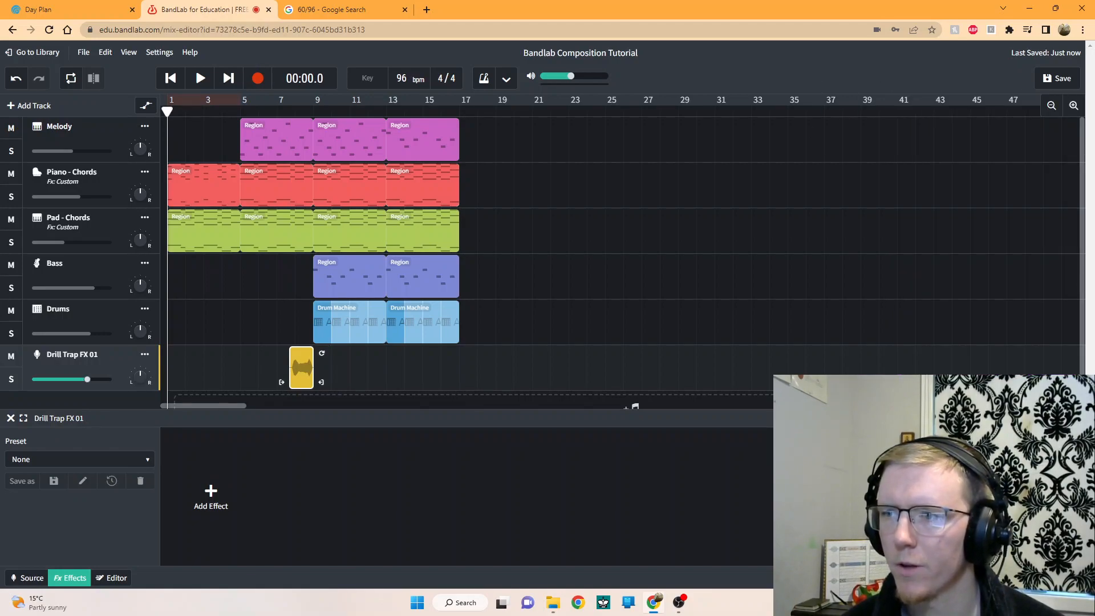
- Align the end of the Drill Trap FX 01 region with bar 9 and trim the silence at its start
{"action": "left_click", "coordinate": [1073, 106]}
{"action": "left_click", "coordinate": [1073, 106]}
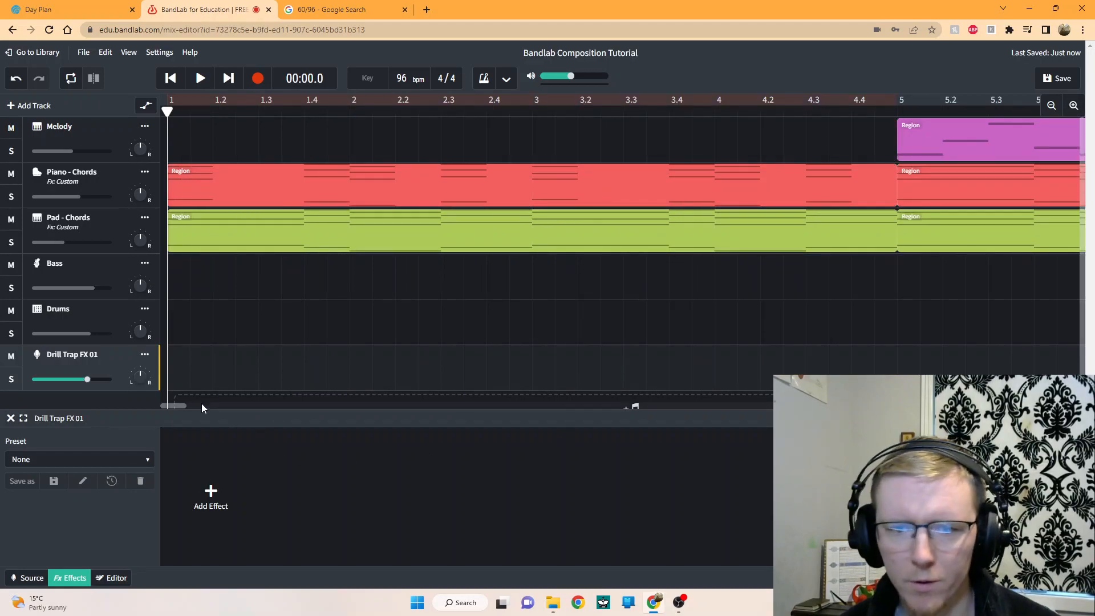
{"action": "left_click_drag", "start_coordinate": [173, 406], "coordinate": [194, 406]}
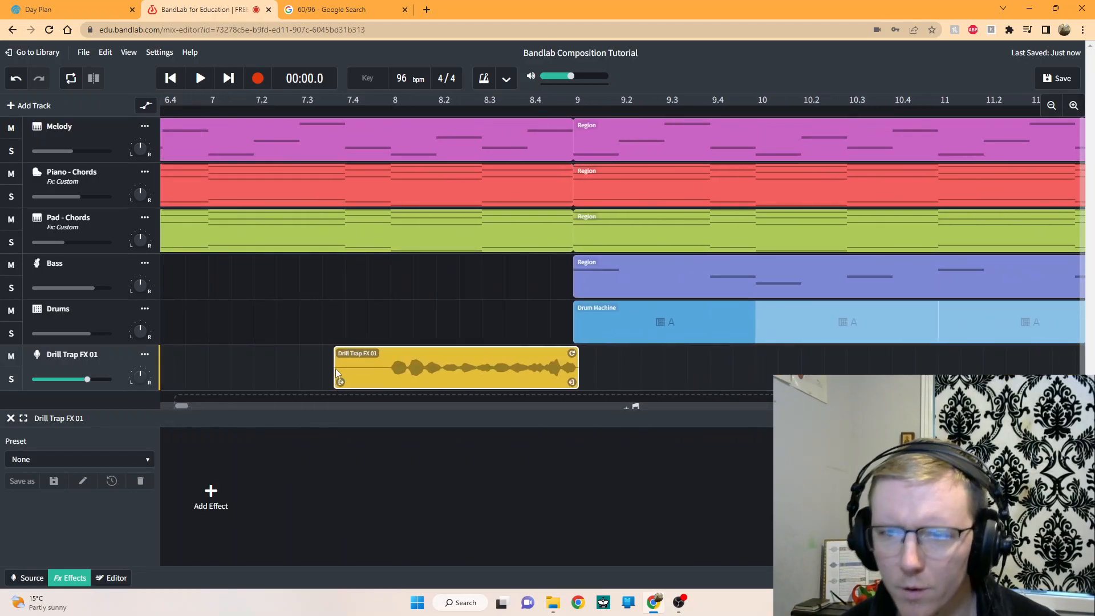
{"action": "mouse_move", "coordinate": [515, 377]}
{"action": "left_mouse_down"}
{"action": "mouse_move", "coordinate": [496, 377]}
{"action": "mouse_move", "coordinate": [508, 380]}
{"action": "left_mouse_up"}
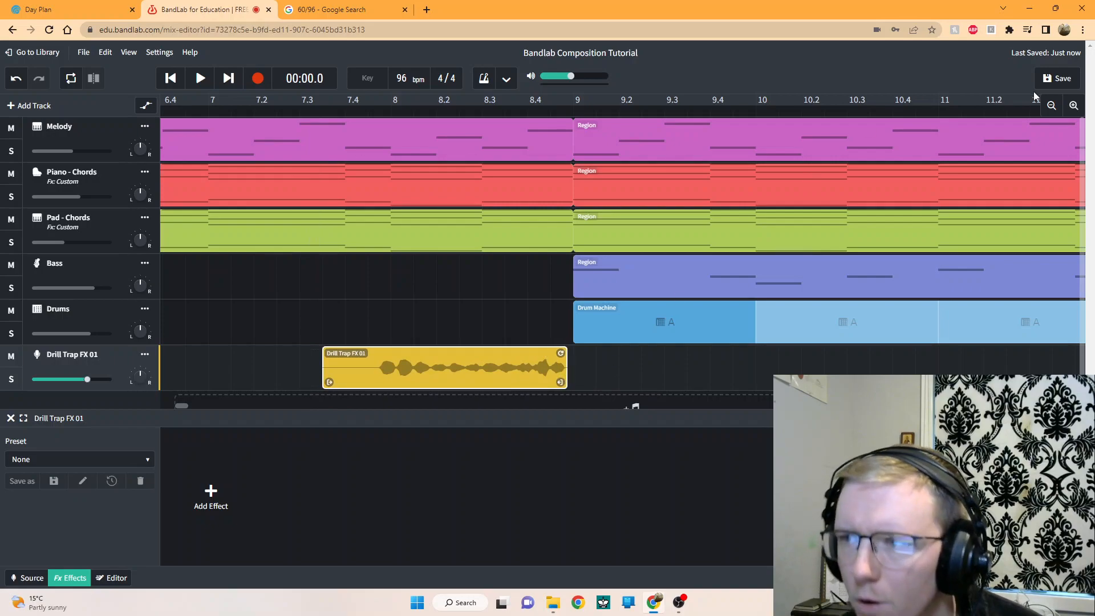
{"action": "left_click", "coordinate": [1074, 106]}
{"action": "left_click_drag", "start_coordinate": [318, 374], "coordinate": [338, 377]}
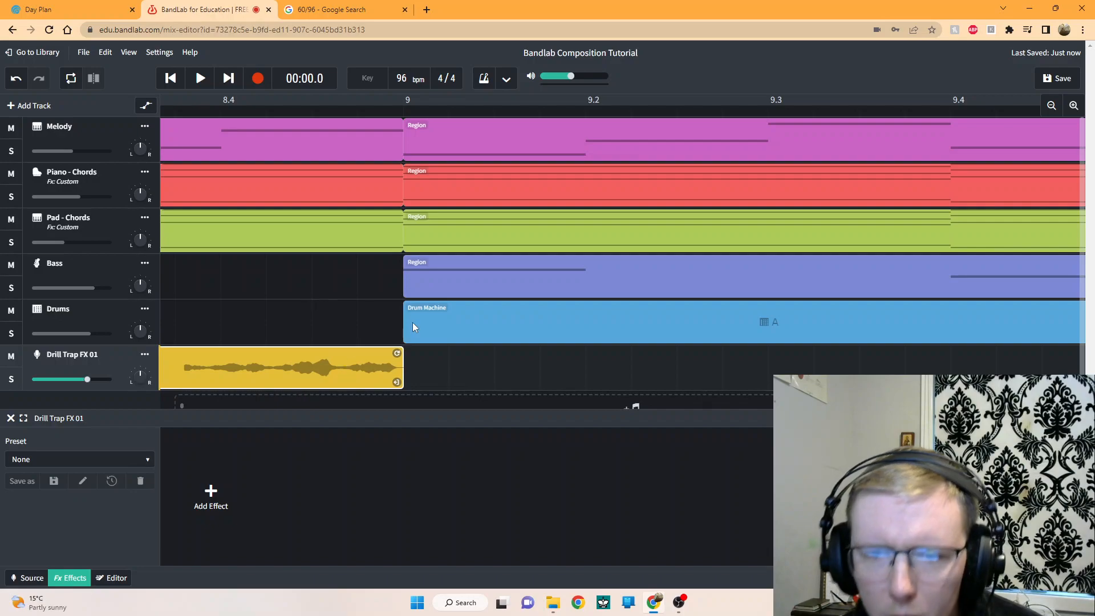
{"action": "left_click", "coordinate": [1050, 110]}
{"action": "left_click", "coordinate": [1048, 114]}
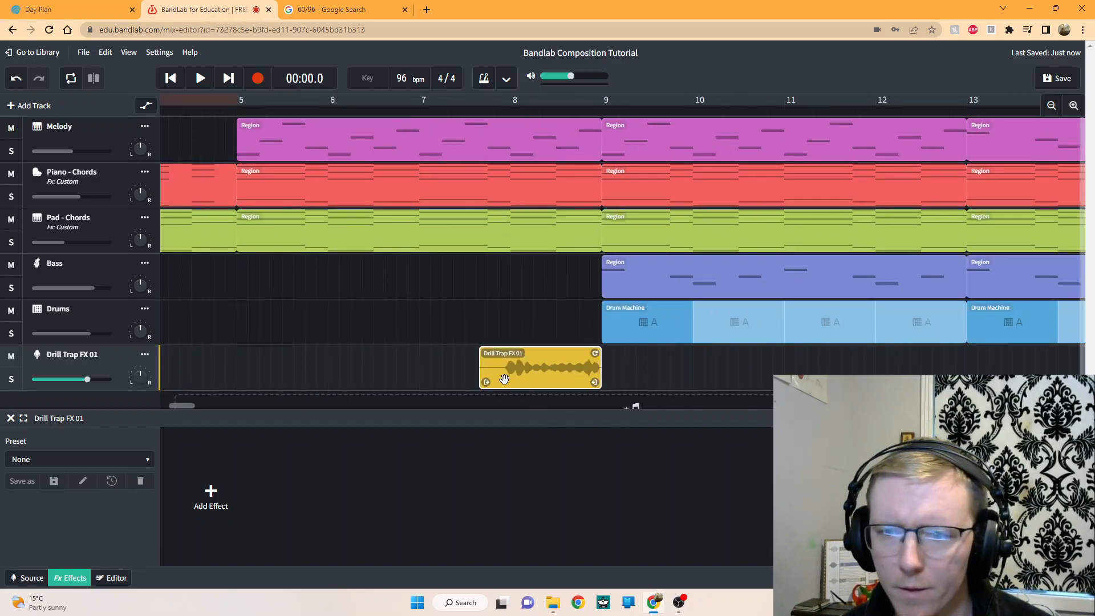
- Play the arrangement from the beginning to check the sound effect's transition into bar 9
{"action": "left_click", "coordinate": [235, 109]}
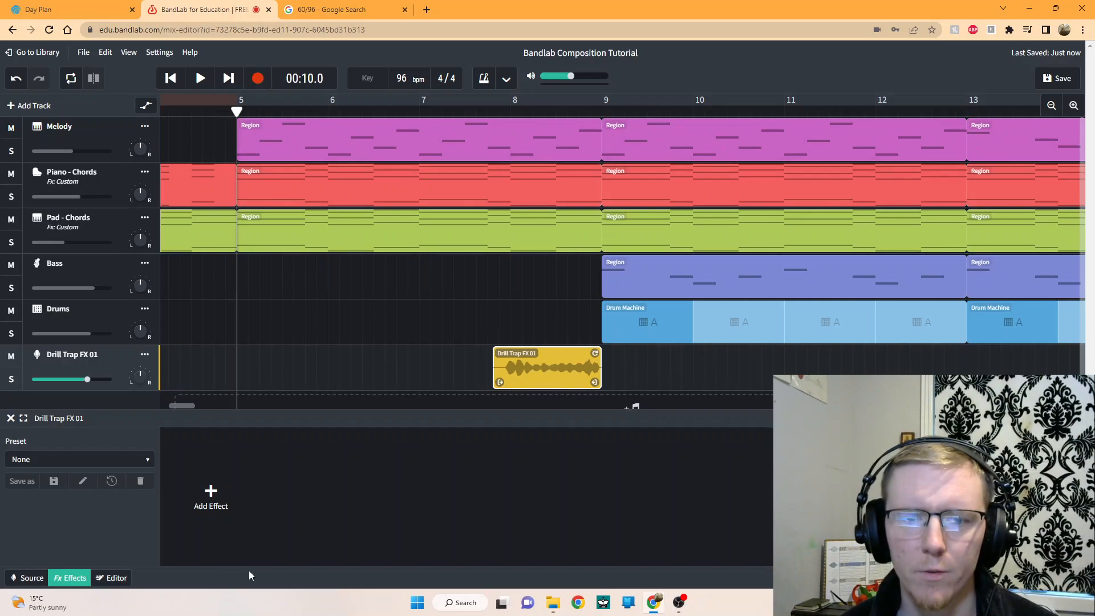
{"action": "left_click", "coordinate": [172, 78]}
{"action": "left_click", "coordinate": [201, 78]}
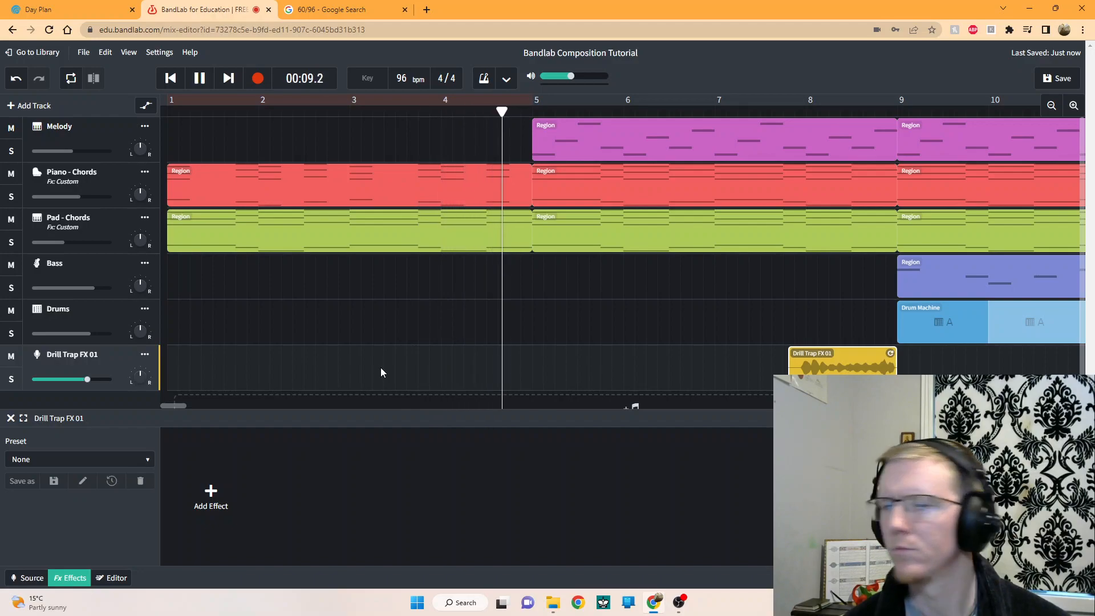
{"action": "left_click_drag", "start_coordinate": [175, 404], "coordinate": [183, 406]}
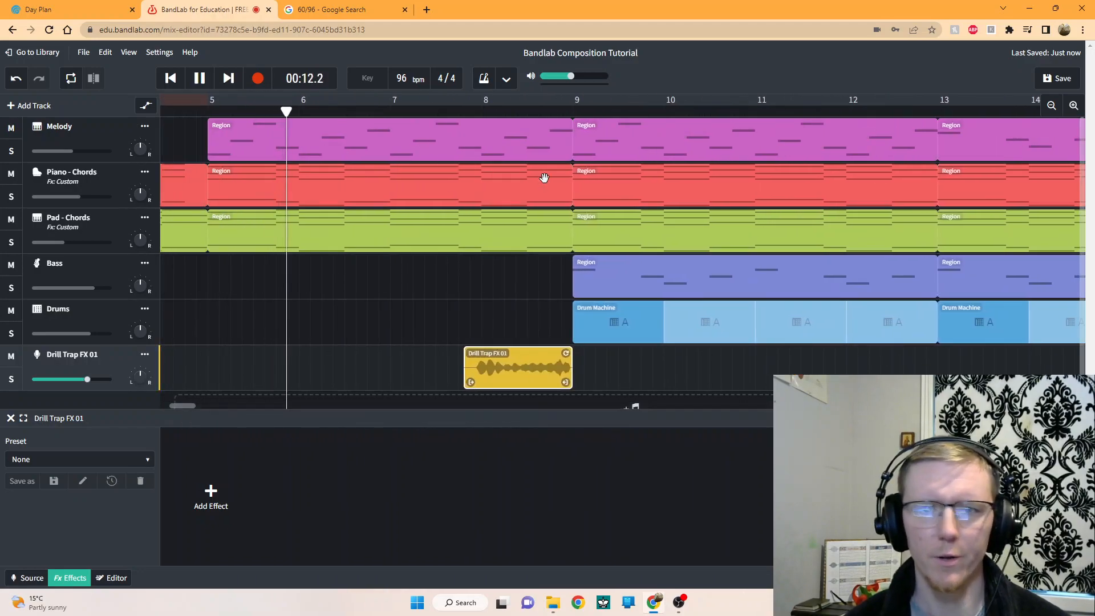
{"action": "left_click", "coordinate": [1052, 106]}
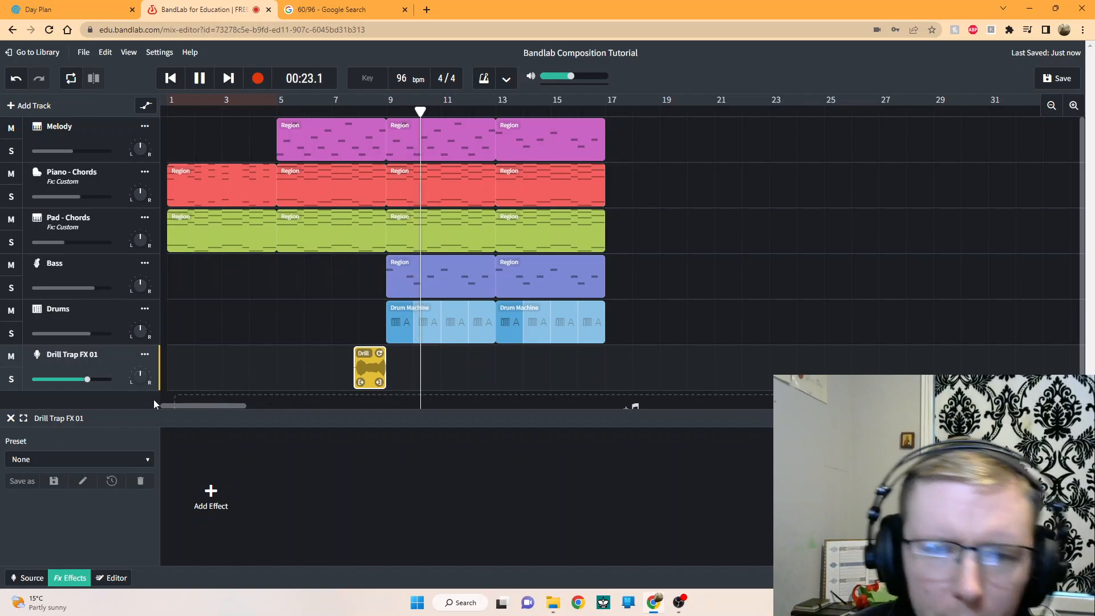
- Lower the Drill Trap FX 01 track's volume and replay the transition from just before the effect
{"action": "left_click_drag", "start_coordinate": [83, 382], "coordinate": [67, 382]}
{"action": "left_click", "coordinate": [348, 106]}
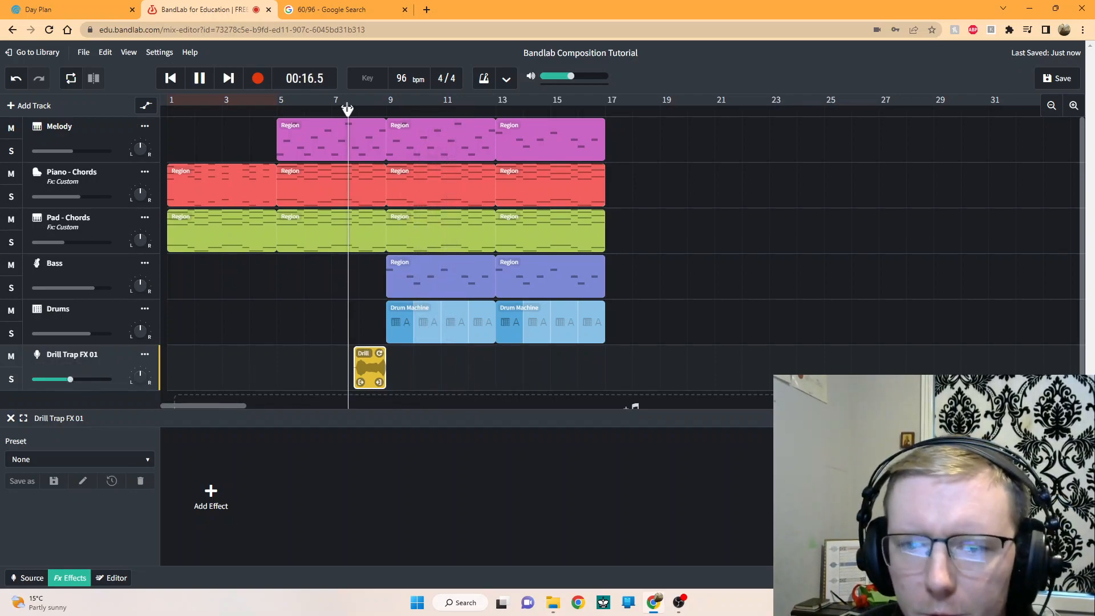
{"action": "left_click_drag", "start_coordinate": [70, 381], "coordinate": [68, 382]}
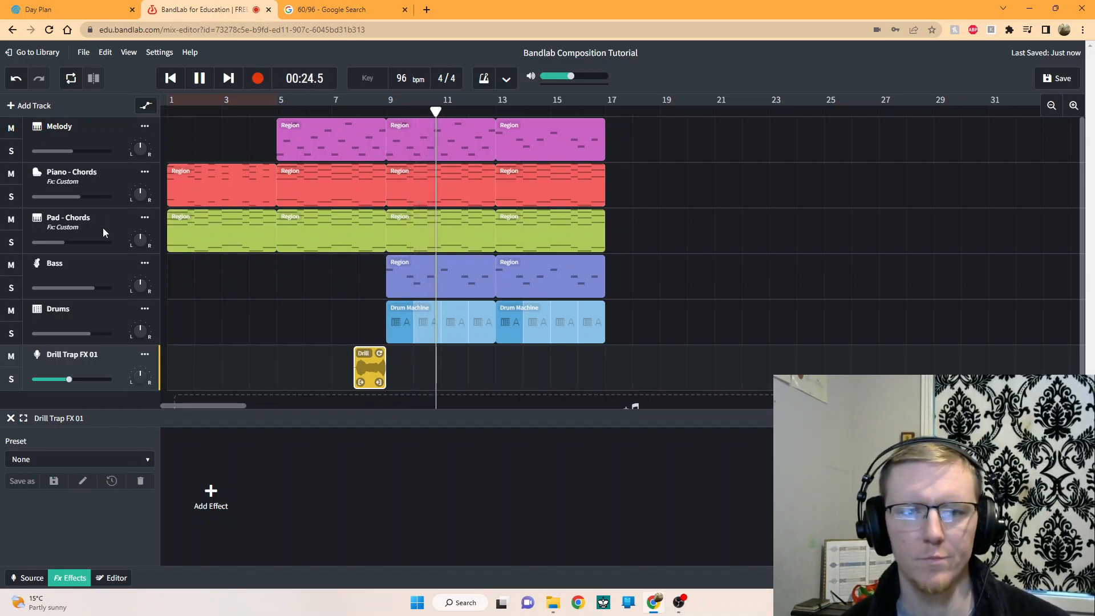
{"action": "mouse_move", "coordinate": [151, 204]}
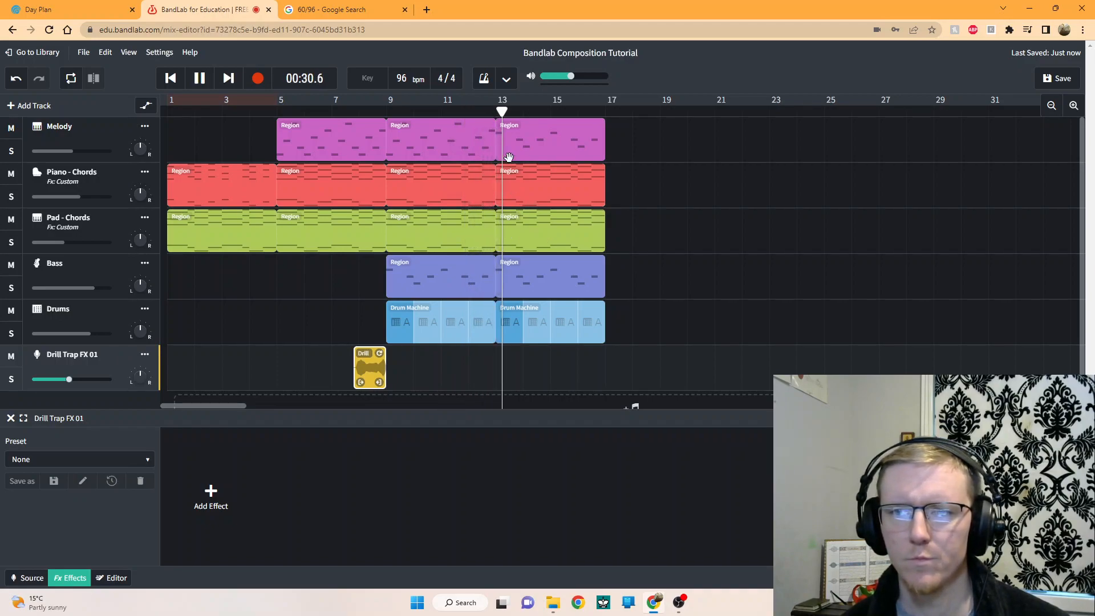
{"action": "left_click", "coordinate": [200, 79]}
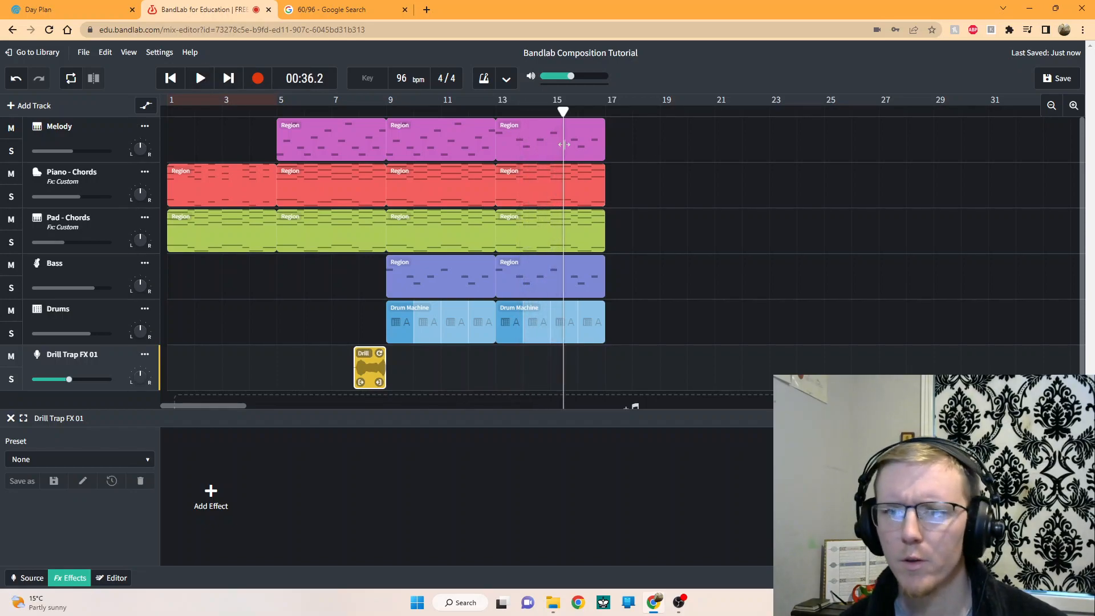
- Replace the Melody region at bar 13 with a copy of the bar 9 Melody region
{"action": "left_click", "coordinate": [541, 155]}
{"action": "key", "text": "Delete"}
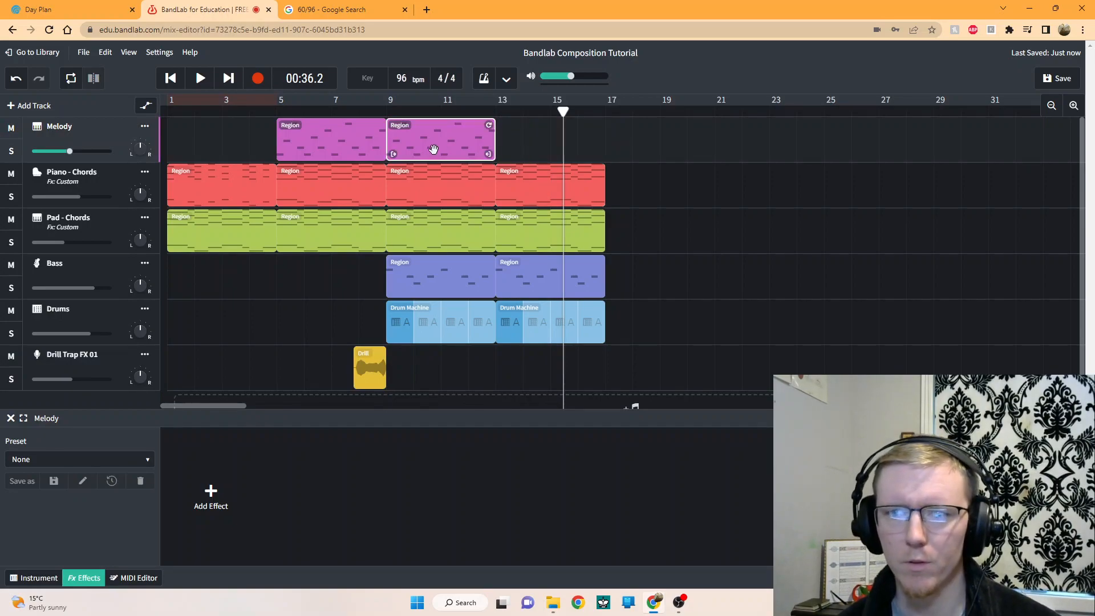
{"action": "left_click", "coordinate": [498, 119]}
{"action": "key", "text": "ctrl+v"}
- Play the section from bar 13 to check the replaced melody, and place the playhead at bar 17
{"action": "left_click", "coordinate": [494, 113]}
{"action": "left_click", "coordinate": [201, 79]}
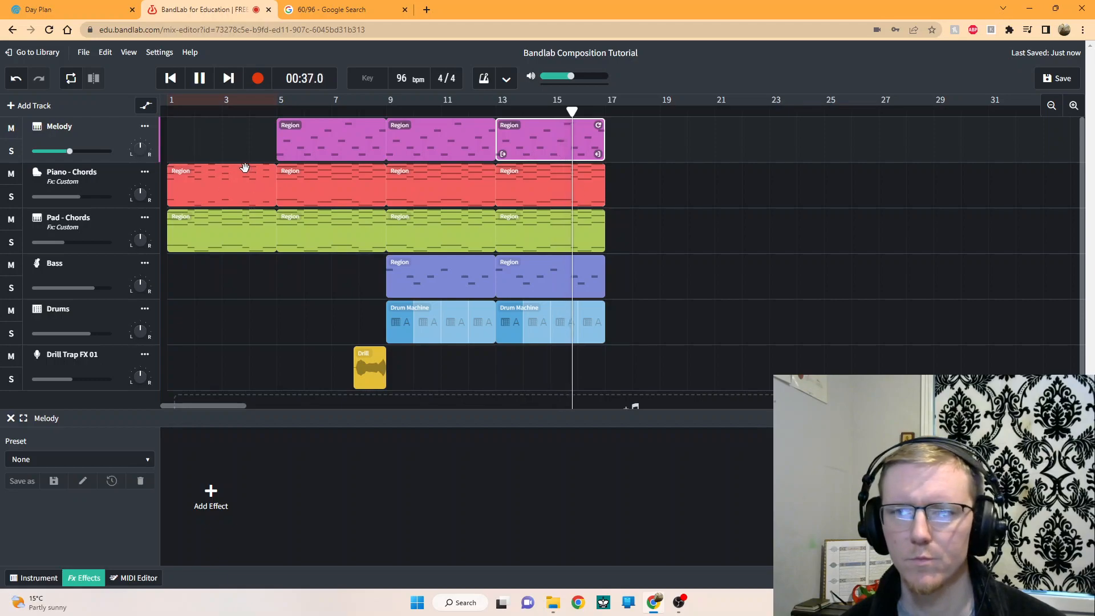
{"action": "left_click", "coordinate": [200, 80]}
{"action": "left_click_drag", "start_coordinate": [612, 110], "coordinate": [605, 112]}
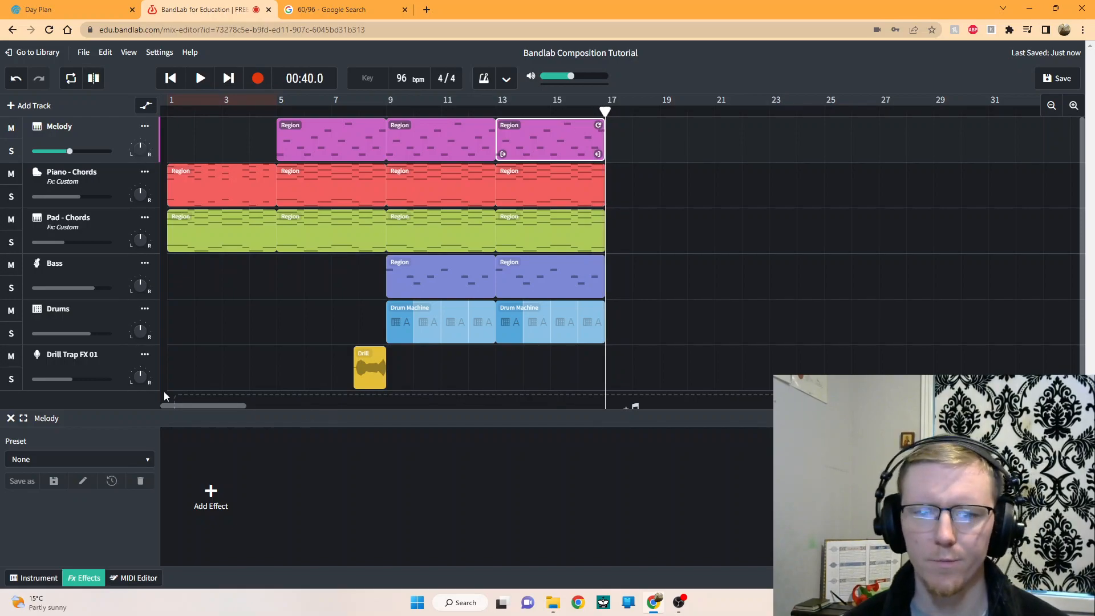
{"action": "left_click_drag", "start_coordinate": [183, 405], "coordinate": [143, 406]}
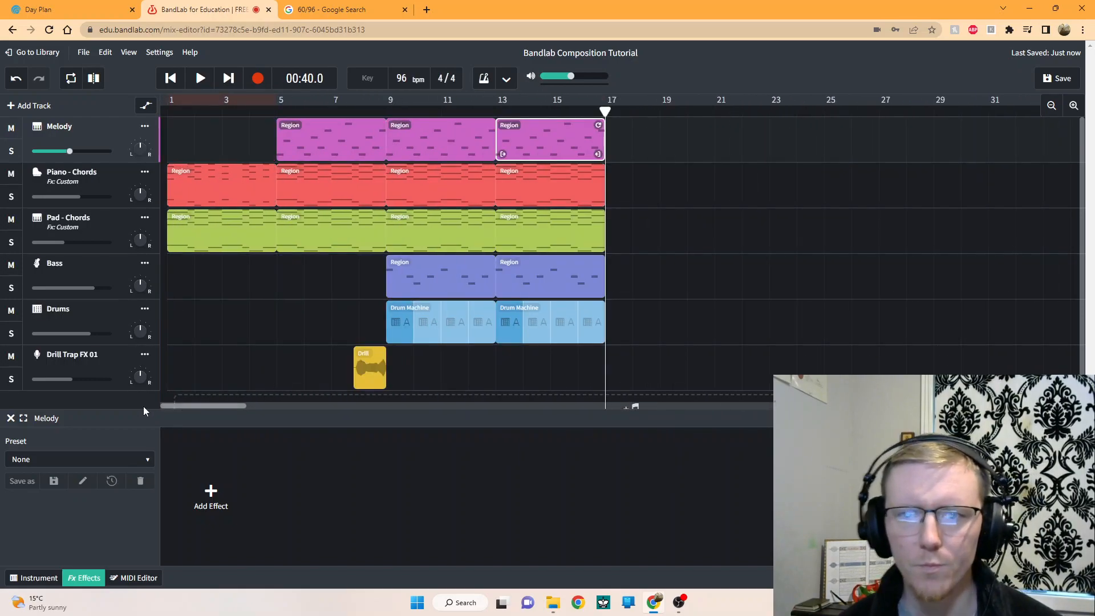
{"action": "left_click", "coordinate": [279, 365]}
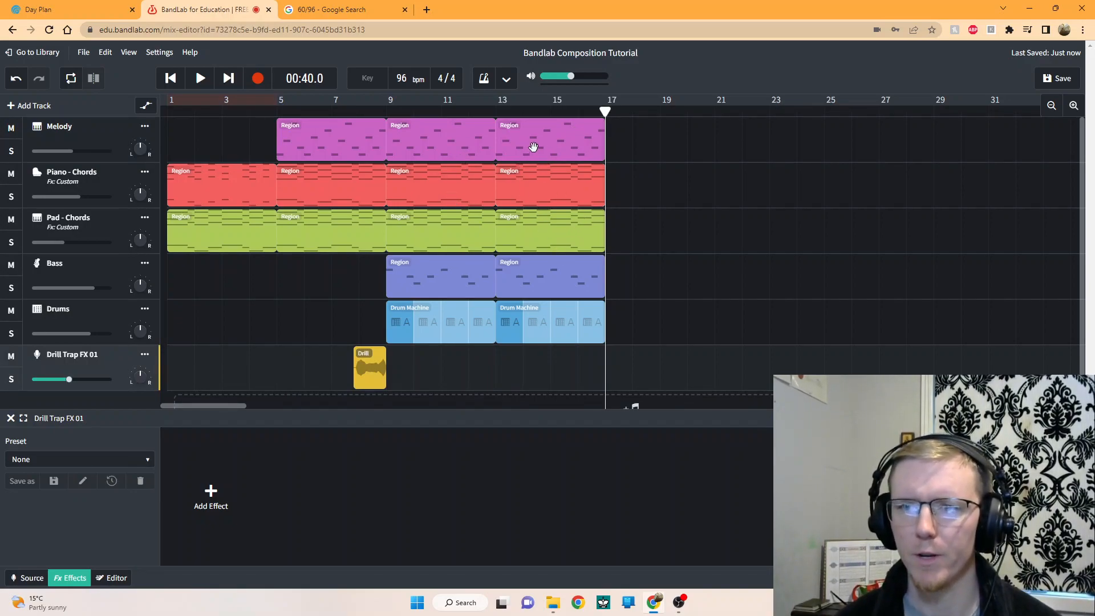
- Duplicate the bar 13 Melody region twice, filling bars 17 to 24
{"action": "left_click", "coordinate": [533, 148]}
{"action": "key", "text": "ctrl+d"}
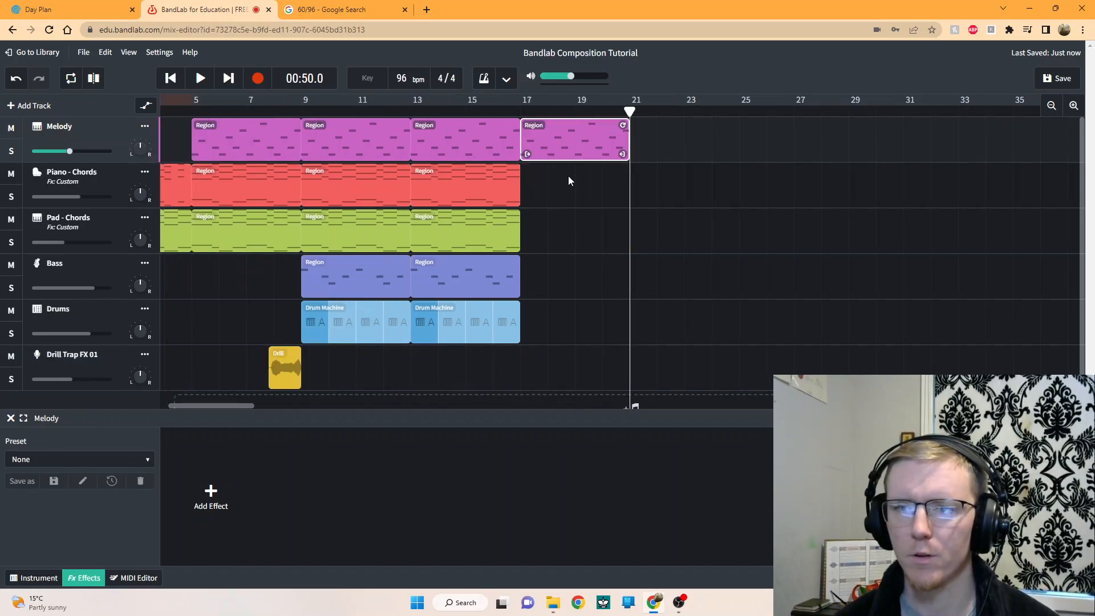
{"action": "key", "text": "ctrl+d"}
- Duplicate the bar 13 Pad - Chords region twice so that the pad continues through bars 17 to 24
{"action": "left_click", "coordinate": [355, 239]}
{"action": "left_click", "coordinate": [410, 111]}
{"action": "key", "text": "ctrl+d"}
{"action": "key", "text": "ctrl+d"}
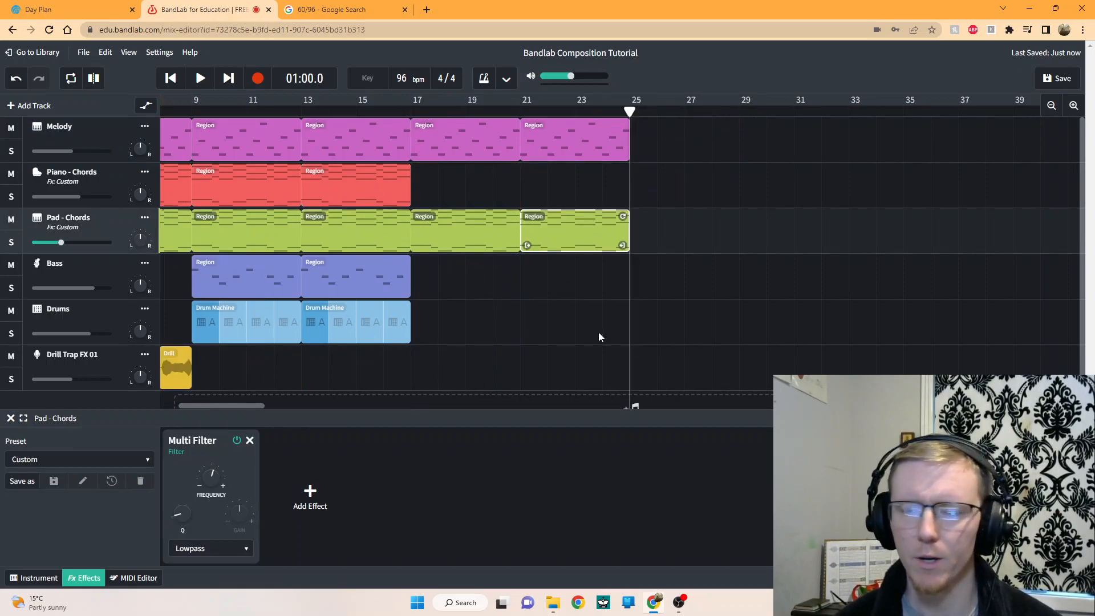
- Try deleting the Melody regions at bars 17 and 21, and undo both deletions
{"action": "left_click", "coordinate": [500, 371]}
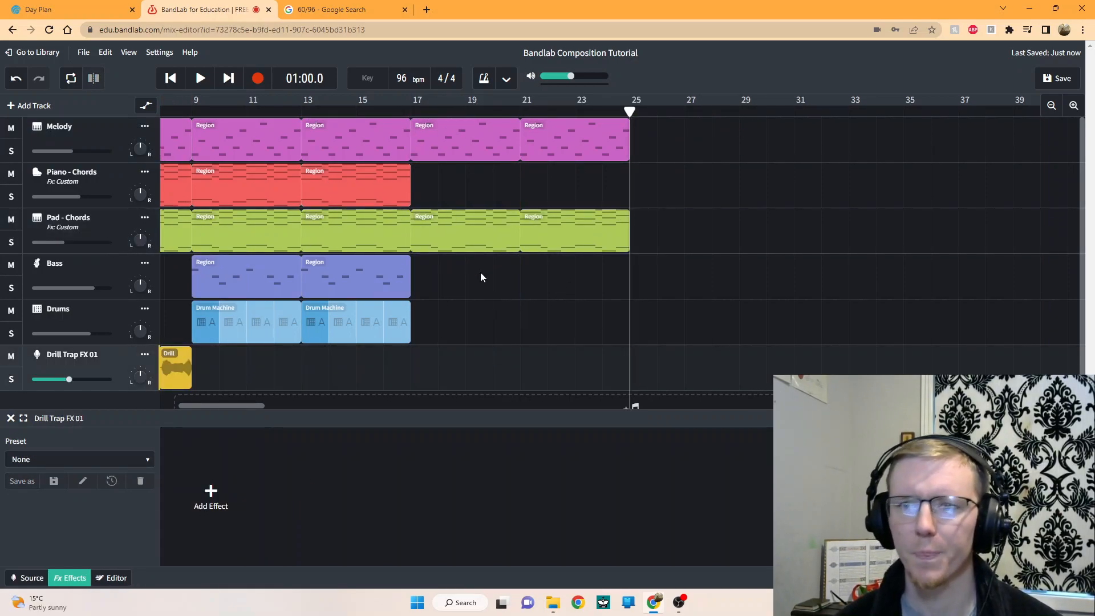
{"action": "left_click", "coordinate": [438, 154]}
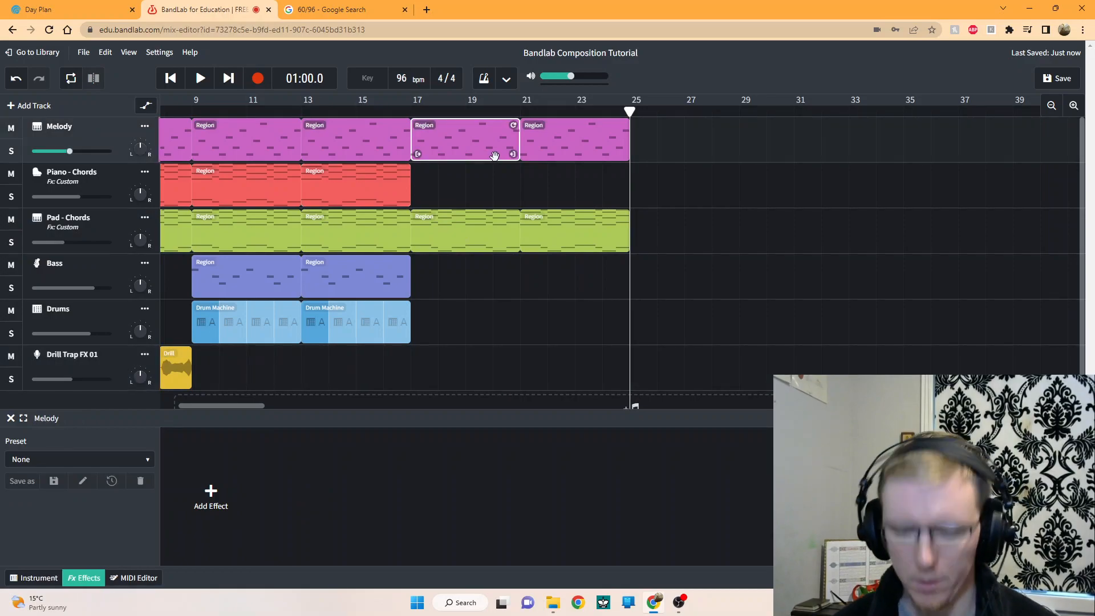
{"action": "key", "text": "Delete"}
{"action": "left_click", "coordinate": [539, 156]}
{"action": "key", "text": "Delete"}
{"action": "left_click", "coordinate": [353, 182]}
{"action": "key", "text": "ctrl+z"}
{"action": "key", "text": "ctrl+z"}
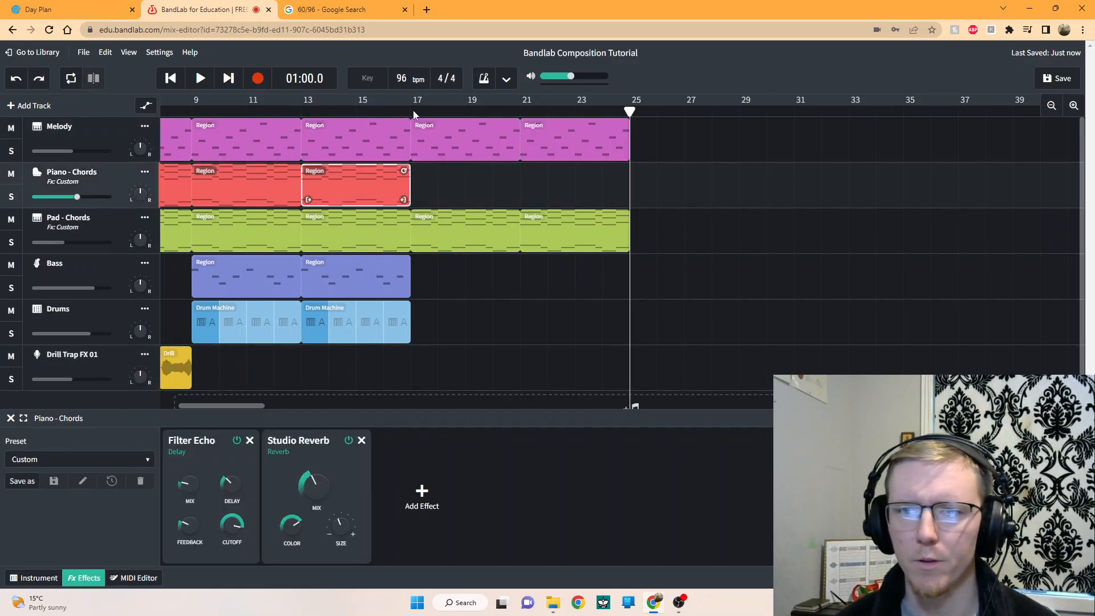
- Play the section from bar 17 to check it, and delete the two Melody regions covering bars 17 to 24
{"action": "left_click", "coordinate": [413, 110]}
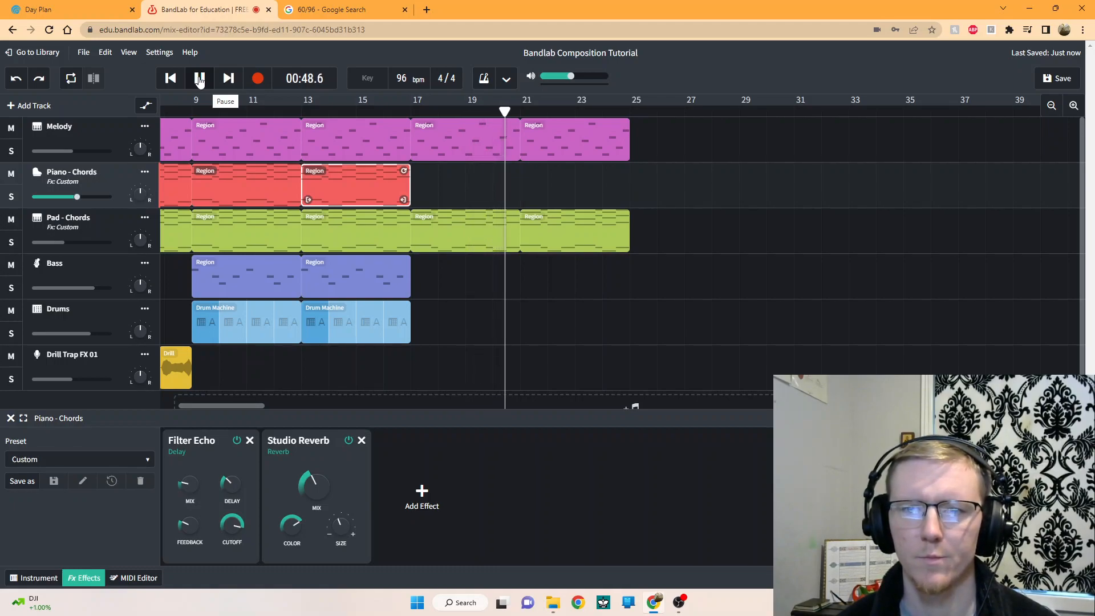
{"action": "left_click", "coordinate": [199, 79]}
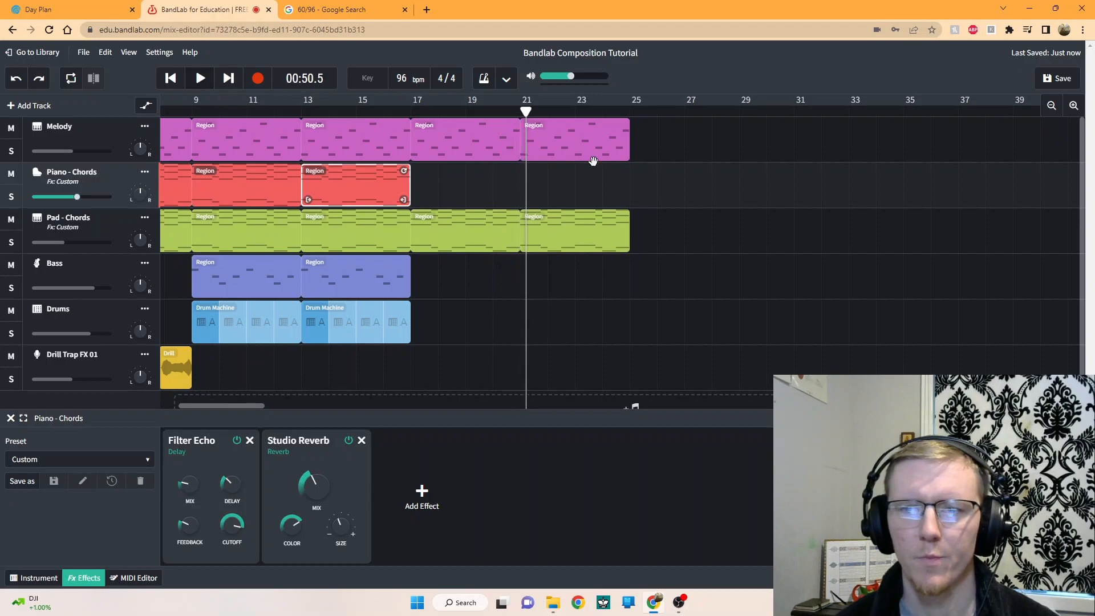
{"action": "left_click", "coordinate": [465, 143]}
{"action": "key", "text": "Delete"}
{"action": "left_click", "coordinate": [542, 150]}
{"action": "key", "text": "Delete"}
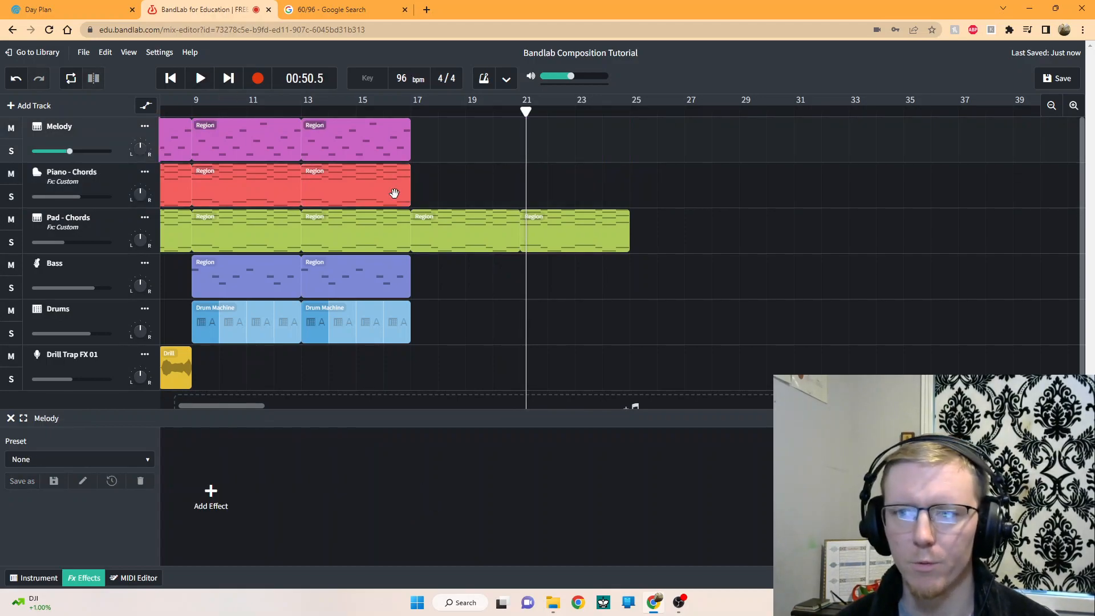
- Copy the bar 13 Piano - Chords region onto the Melody track at bar 17
{"action": "left_click", "coordinate": [358, 197]}
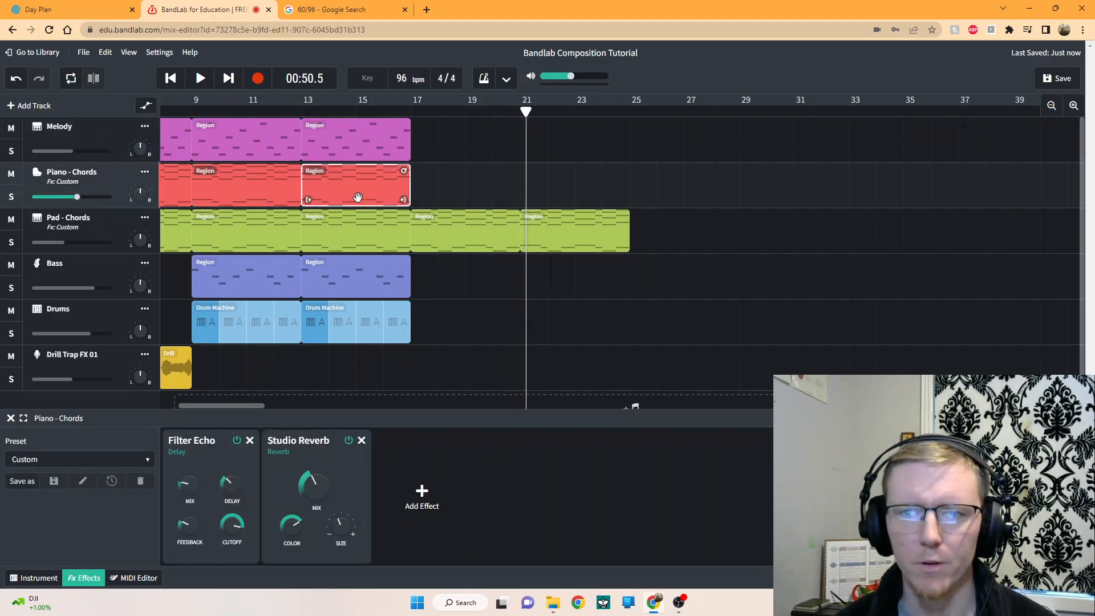
{"action": "left_click", "coordinate": [412, 112]}
{"action": "left_click", "coordinate": [98, 138]}
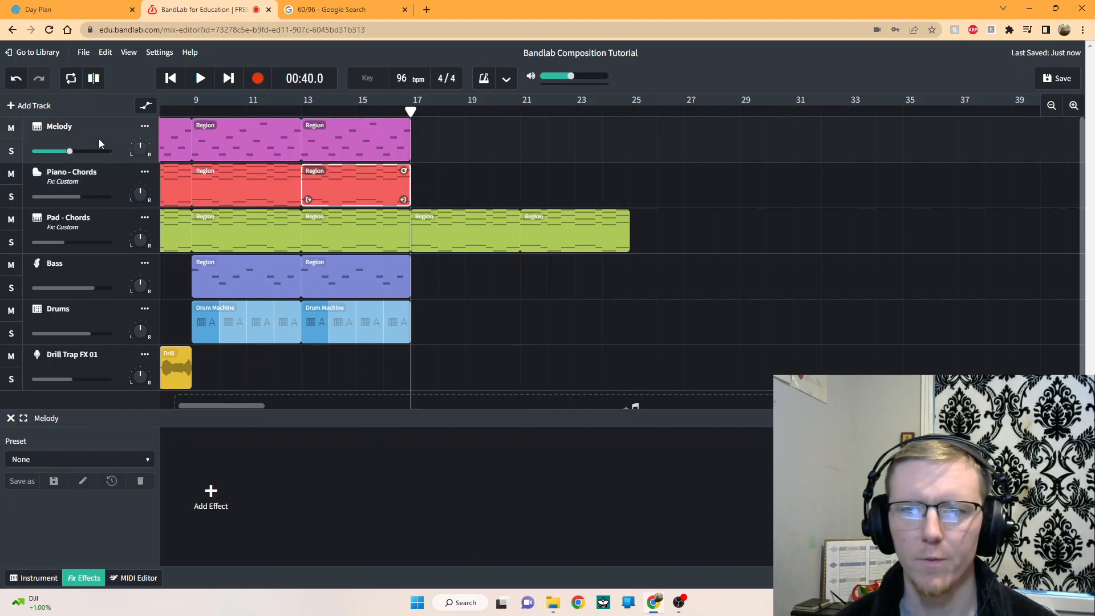
{"action": "key", "text": "ctrl+v"}
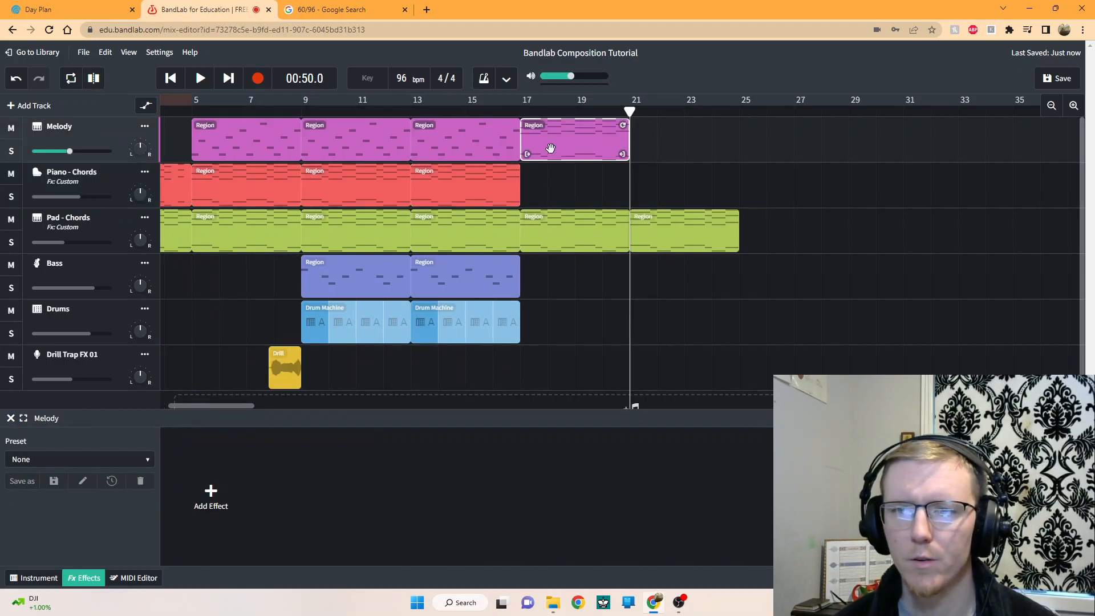
- Delete the low bass notes from the pasted Melody region at bar 17, and remove the region again
{"action": "left_click", "coordinate": [135, 578]}
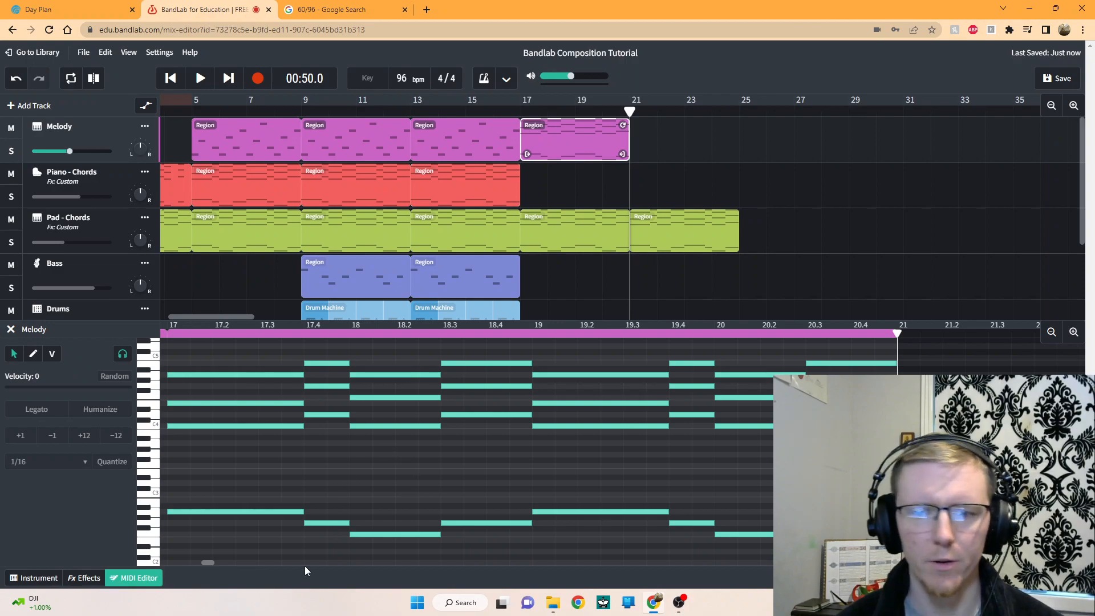
{"action": "scroll", "coordinate": [286, 514], "scroll_direction": "left", "scroll_amount": 5}
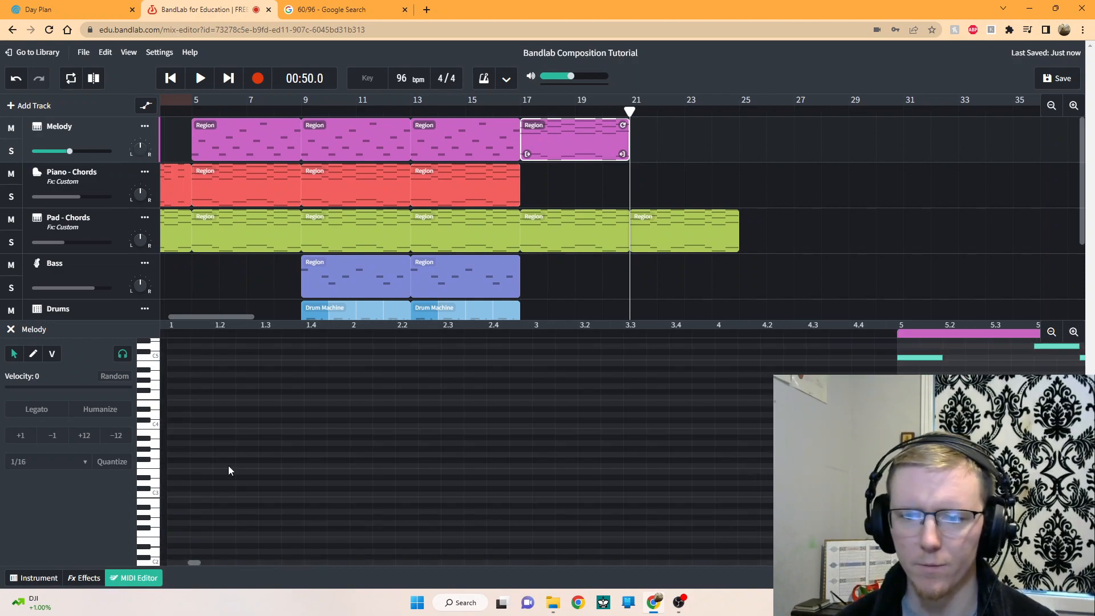
{"action": "left_click_drag", "start_coordinate": [194, 564], "coordinate": [205, 564]}
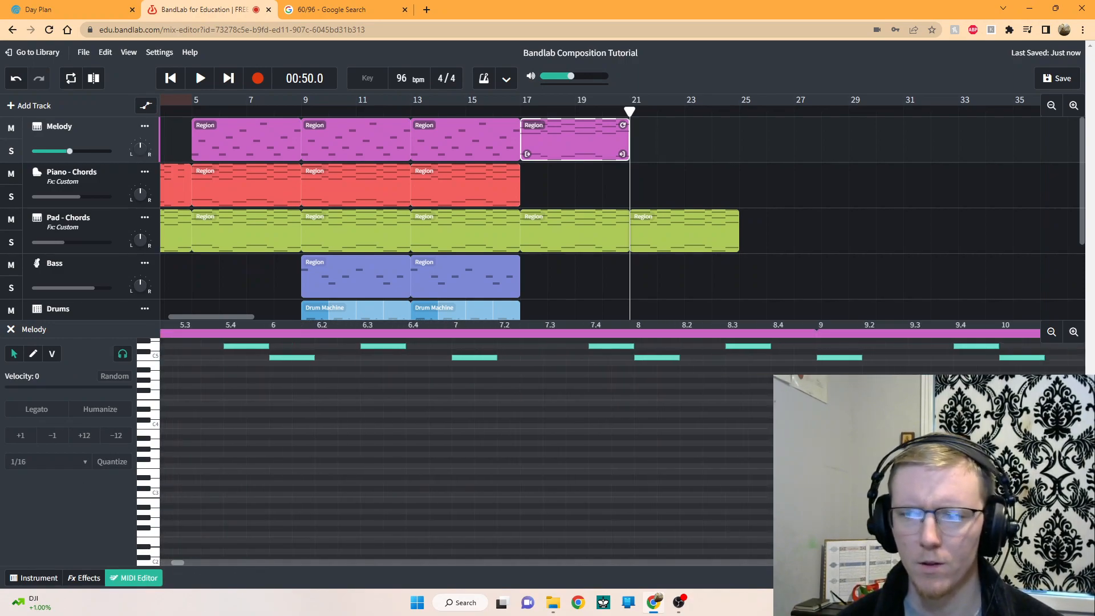
{"action": "left_click", "coordinate": [1052, 331]}
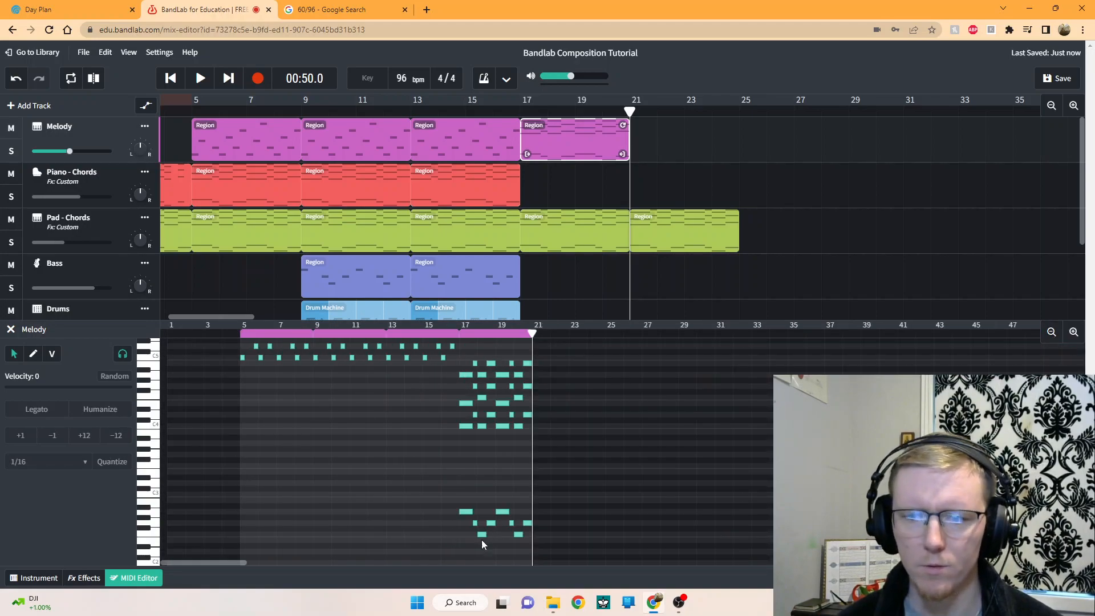
{"action": "left_click_drag", "start_coordinate": [472, 539], "coordinate": [518, 499]}
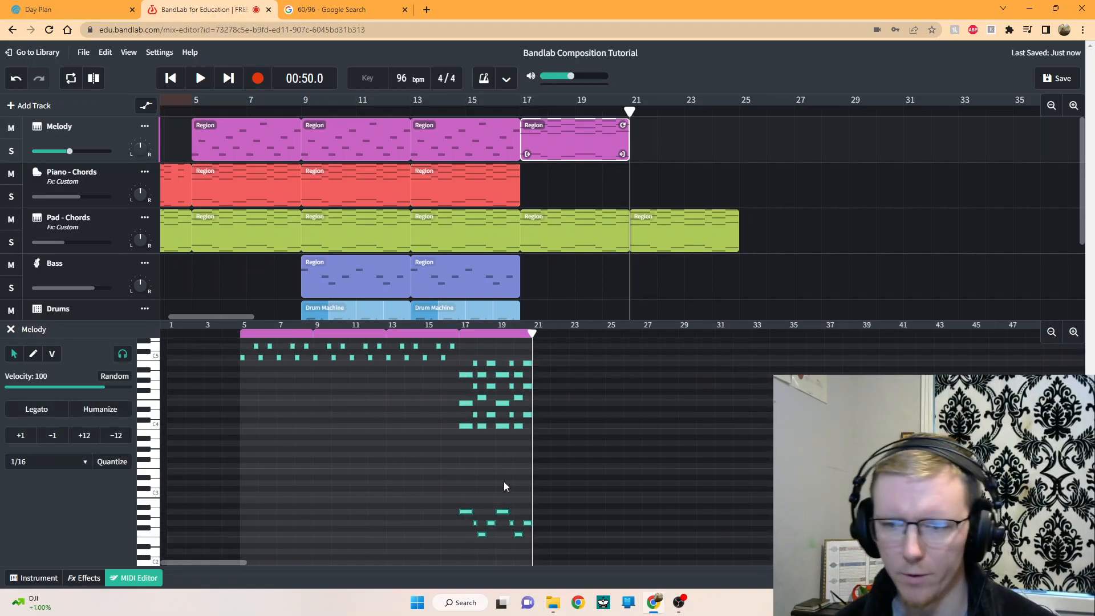
{"action": "key", "text": "Delete"}
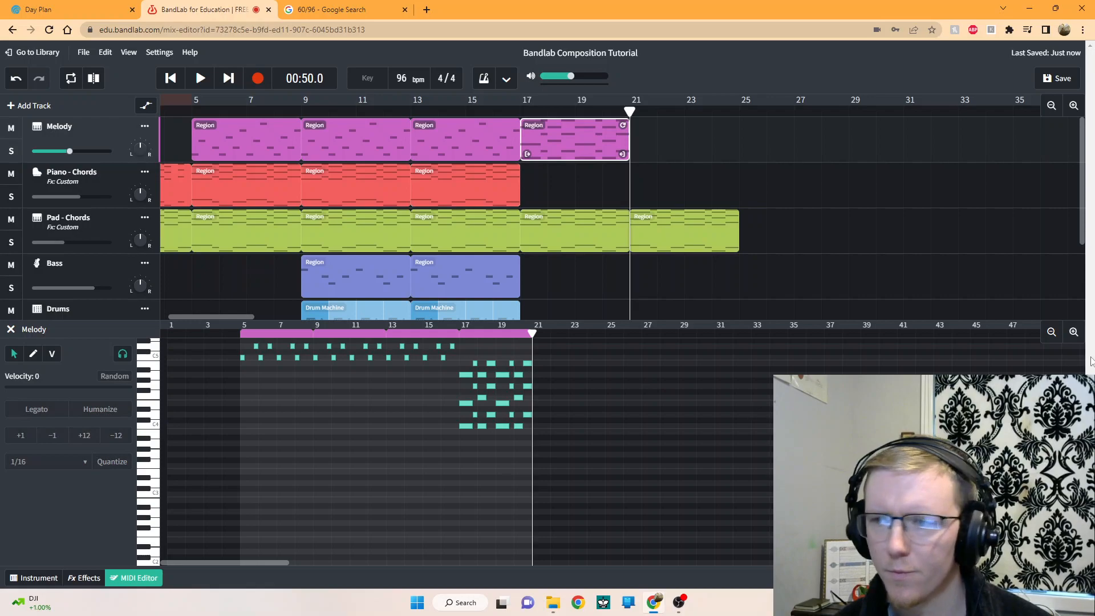
{"action": "left_click", "coordinate": [1074, 333]}
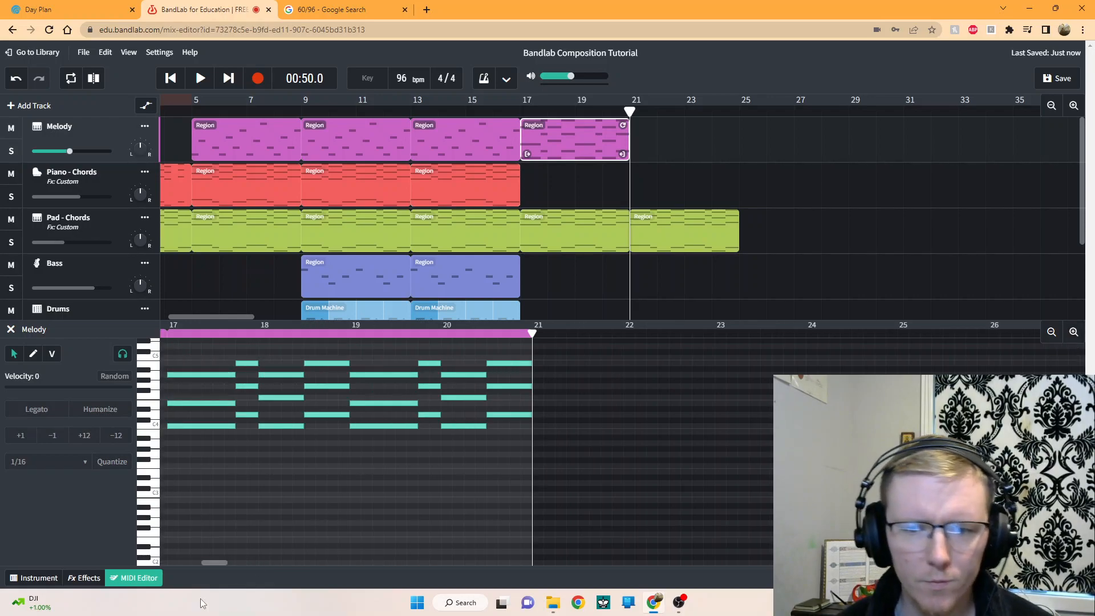
{"action": "left_click_drag", "start_coordinate": [214, 564], "coordinate": [208, 562]}
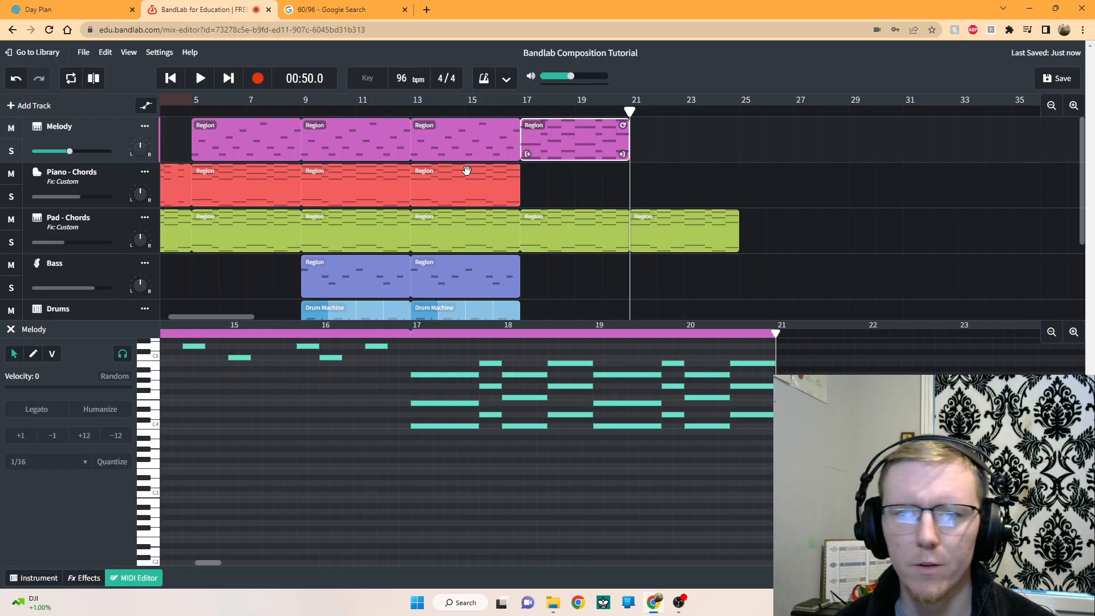
{"action": "right_click", "coordinate": [547, 143]}
{"action": "left_click", "coordinate": [564, 204]}
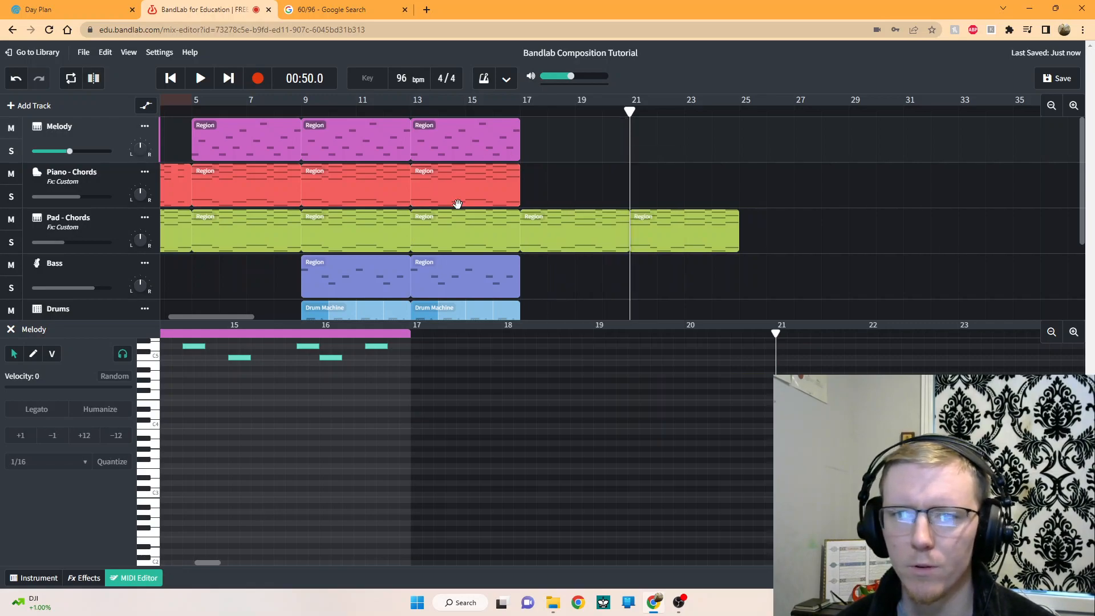
- Delete the Piano - Chords regions at bars 5, 9 and 13, including the overlapping one at bar 13
{"action": "left_click", "coordinate": [251, 189]}
{"action": "key", "text": "Delete"}
{"action": "left_click", "coordinate": [338, 193]}
{"action": "key", "text": "Delete"}
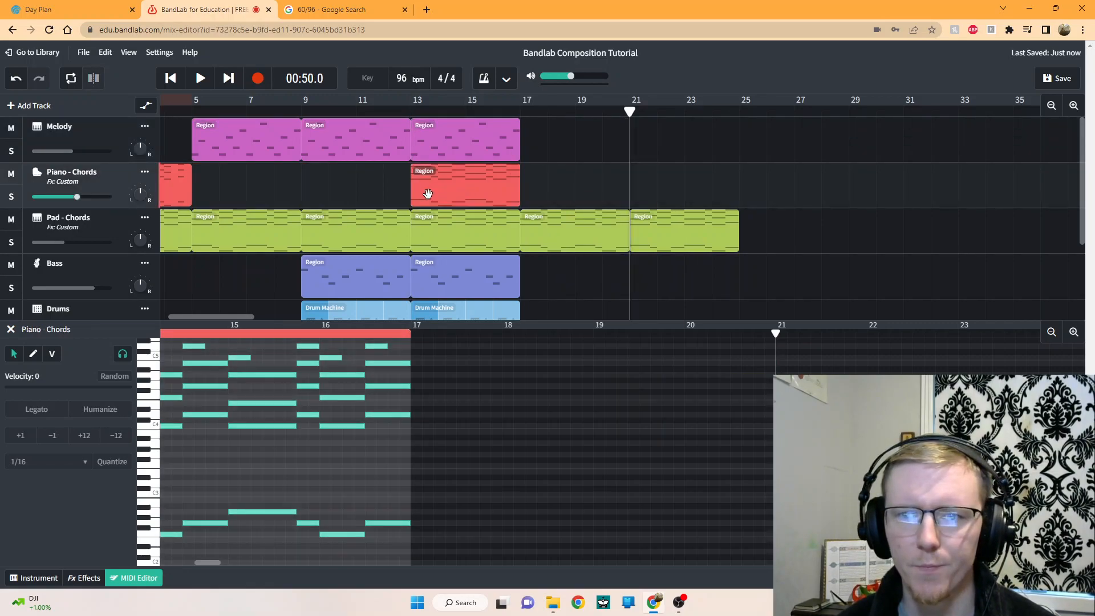
{"action": "key", "text": "Delete"}
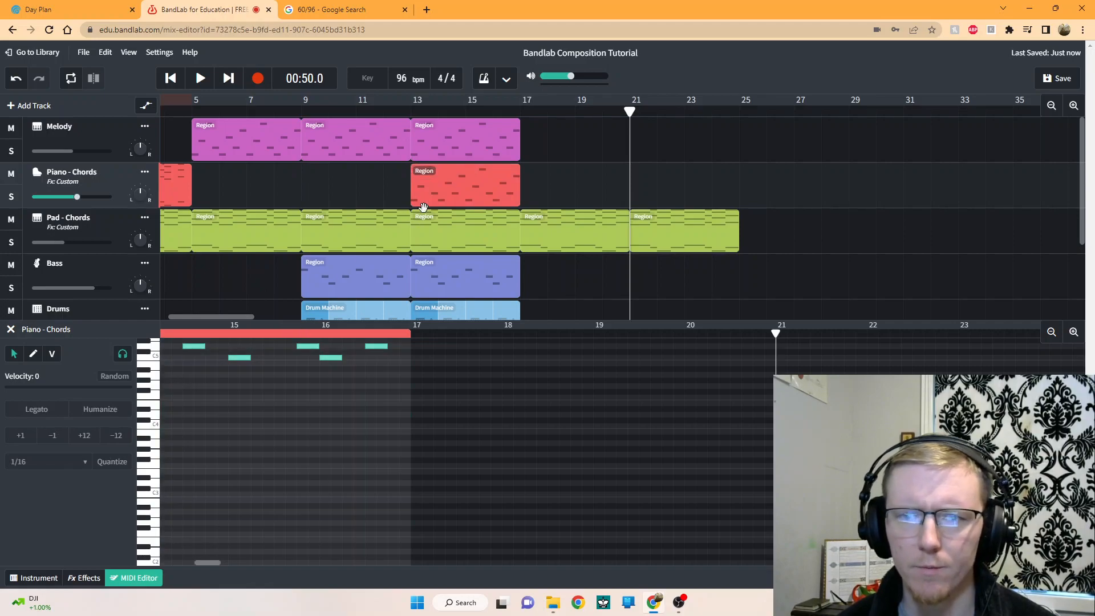
{"action": "key", "text": "Delete"}
- Copy the bar 1 Piano - Chords region to bars 5, 9 and 13 of the same track
{"action": "left_click_drag", "start_coordinate": [236, 315], "coordinate": [230, 315]}
{"action": "left_click", "coordinate": [270, 173]}
{"action": "left_click", "coordinate": [277, 110]}
{"action": "key", "text": "ctrl+v"}
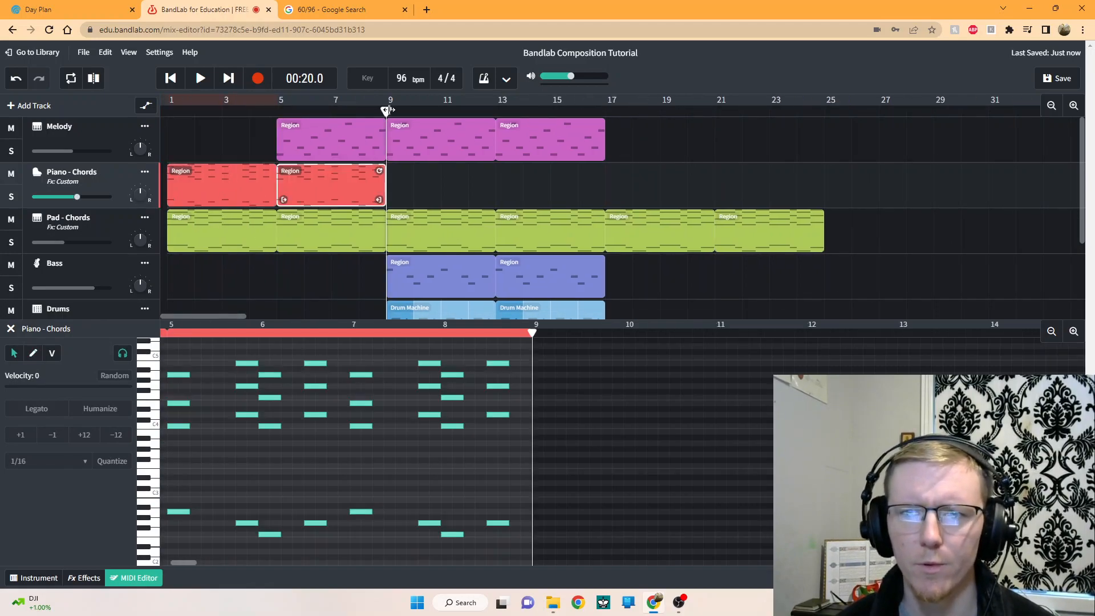
{"action": "key", "text": "ctrl+v"}
{"action": "key", "text": "ctrl+v"}
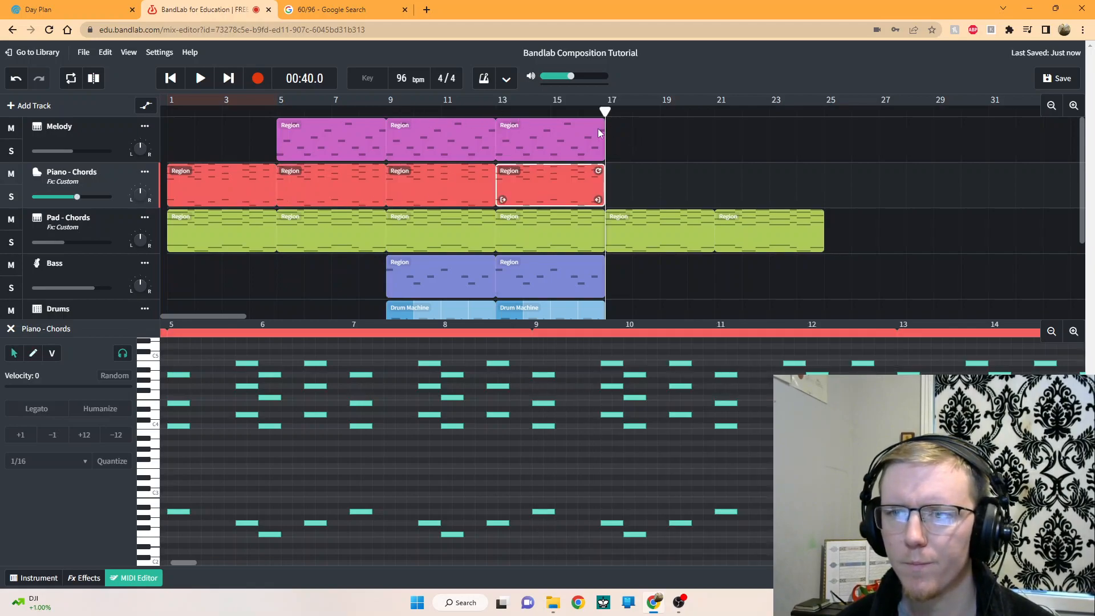
- Paste another Piano - Chords copy at bar 17 and move it up onto the Melody track
{"action": "key", "text": "ctrl+v"}
{"action": "left_click", "coordinate": [106, 140]}
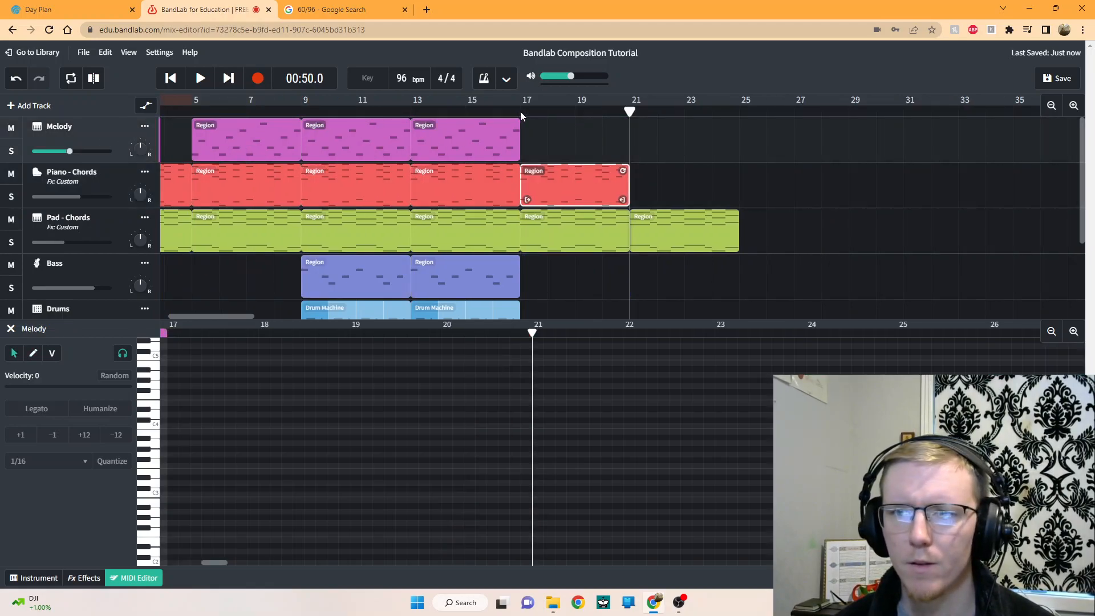
{"action": "left_click_drag", "start_coordinate": [538, 185], "coordinate": [541, 141]}
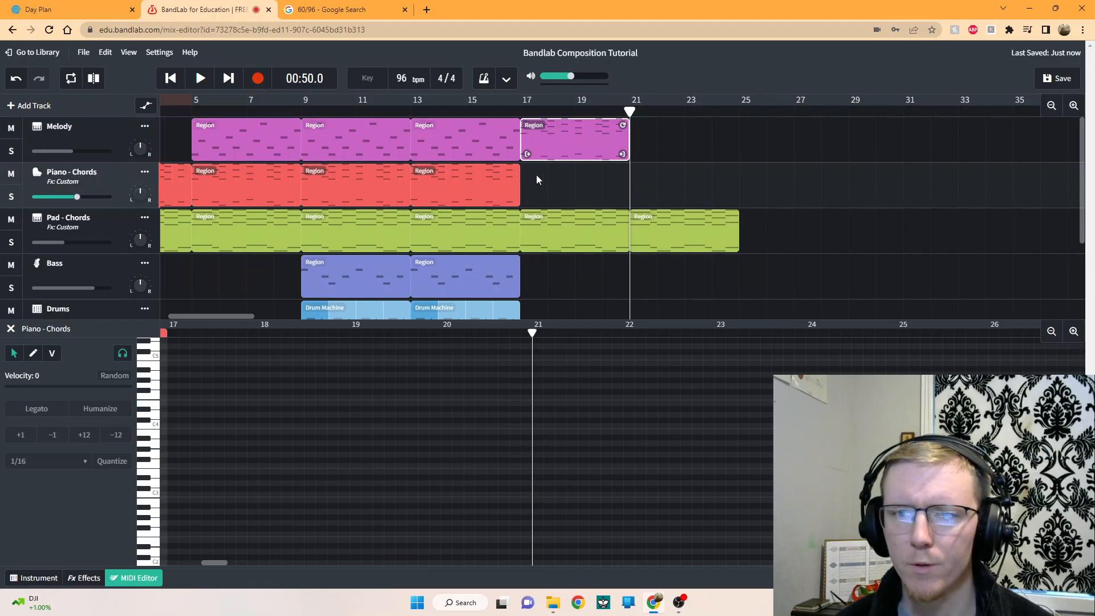
- Delete the low bass notes from the bar 17 Melody region, keeping only its upper chord notes
{"action": "mouse_move", "coordinate": [225, 564]}
{"action": "left_mouse_down"}
{"action": "mouse_move", "coordinate": [168, 560]}
{"action": "mouse_move", "coordinate": [224, 555]}
{"action": "left_mouse_up"}
{"action": "left_click", "coordinate": [115, 136]}
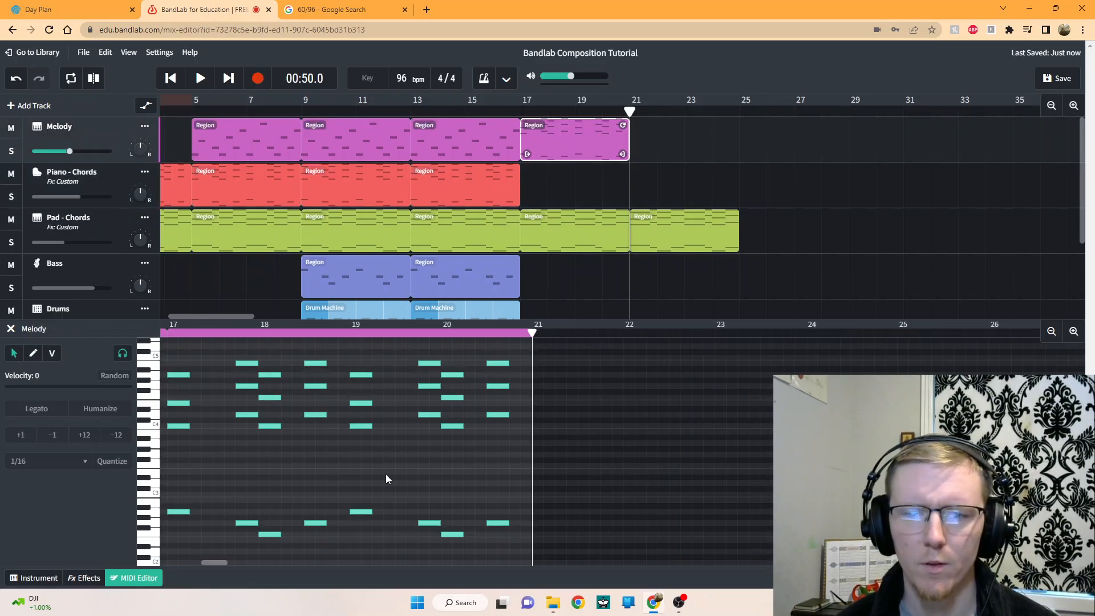
{"action": "left_click", "coordinate": [1051, 331]}
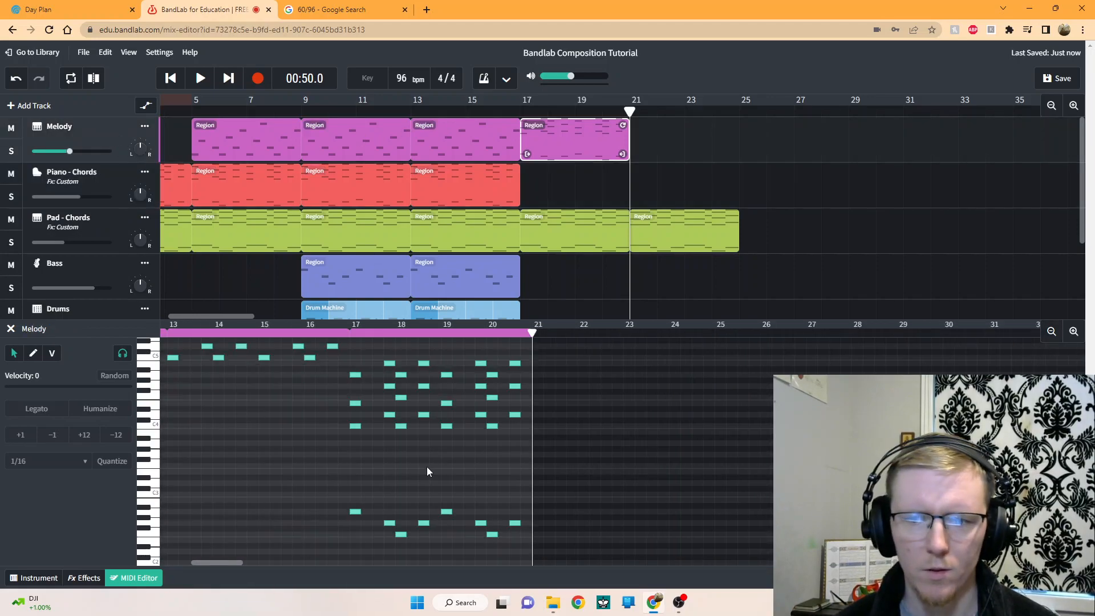
{"action": "left_click_drag", "start_coordinate": [342, 542], "coordinate": [519, 479]}
{"action": "key", "text": "Delete"}
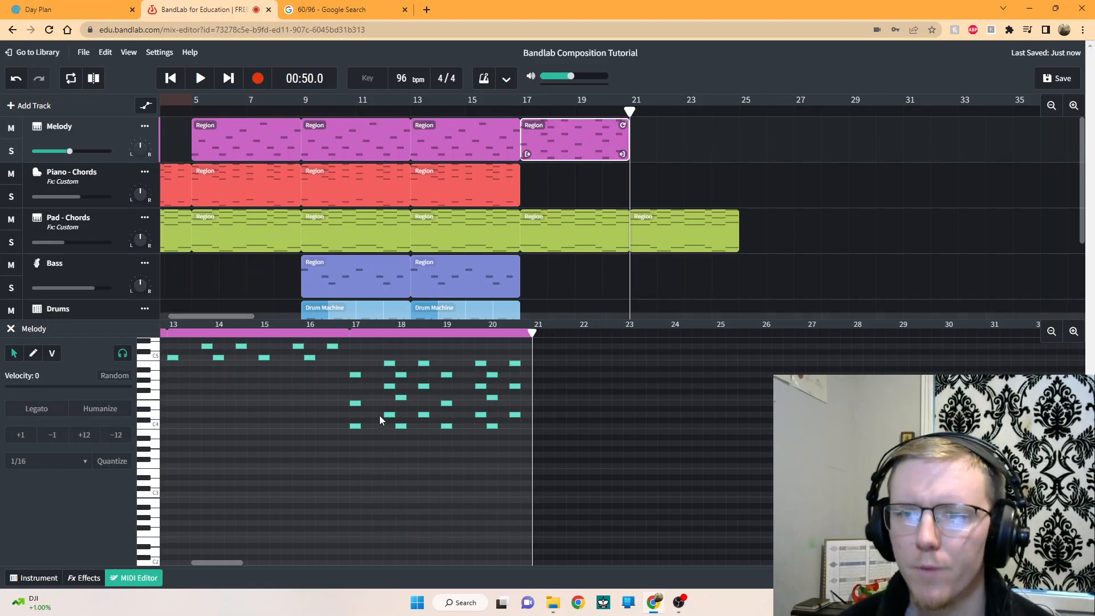
- Raise all remaining chord notes in the bar 17 Melody region by 12 semitones
{"action": "scroll", "coordinate": [310, 475], "scroll_direction": "up", "scroll_amount": 6}
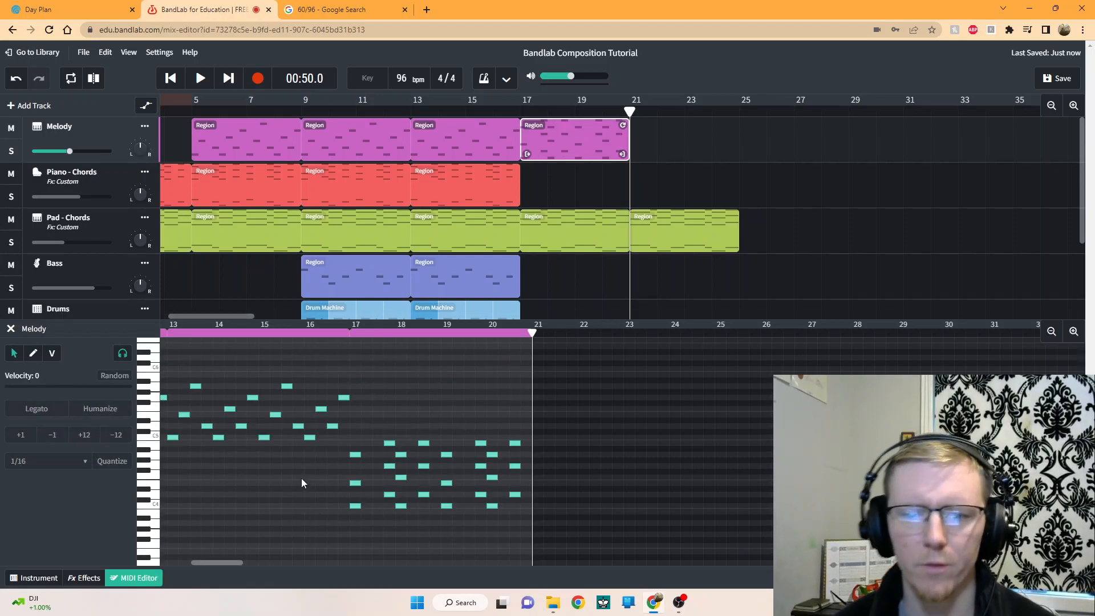
{"action": "mouse_move", "coordinate": [230, 562]}
{"action": "left_mouse_down"}
{"action": "mouse_move", "coordinate": [203, 563]}
{"action": "mouse_move", "coordinate": [246, 570]}
{"action": "mouse_move", "coordinate": [232, 573]}
{"action": "left_mouse_up"}
{"action": "scroll", "coordinate": [504, 449], "scroll_direction": "down", "scroll_amount": 2}
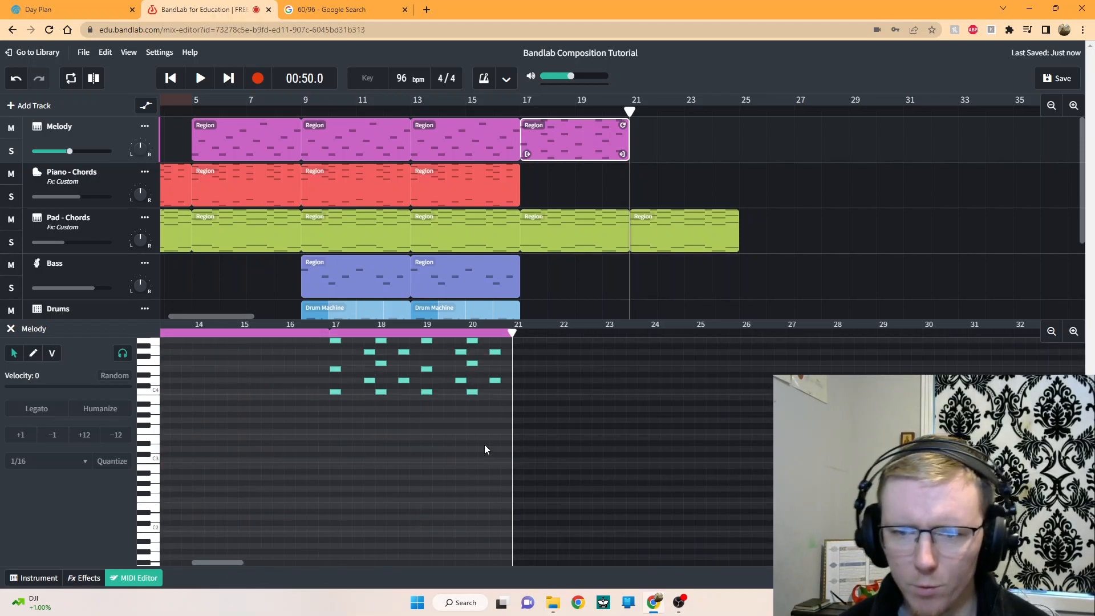
{"action": "scroll", "coordinate": [487, 448], "scroll_direction": "up", "scroll_amount": 1}
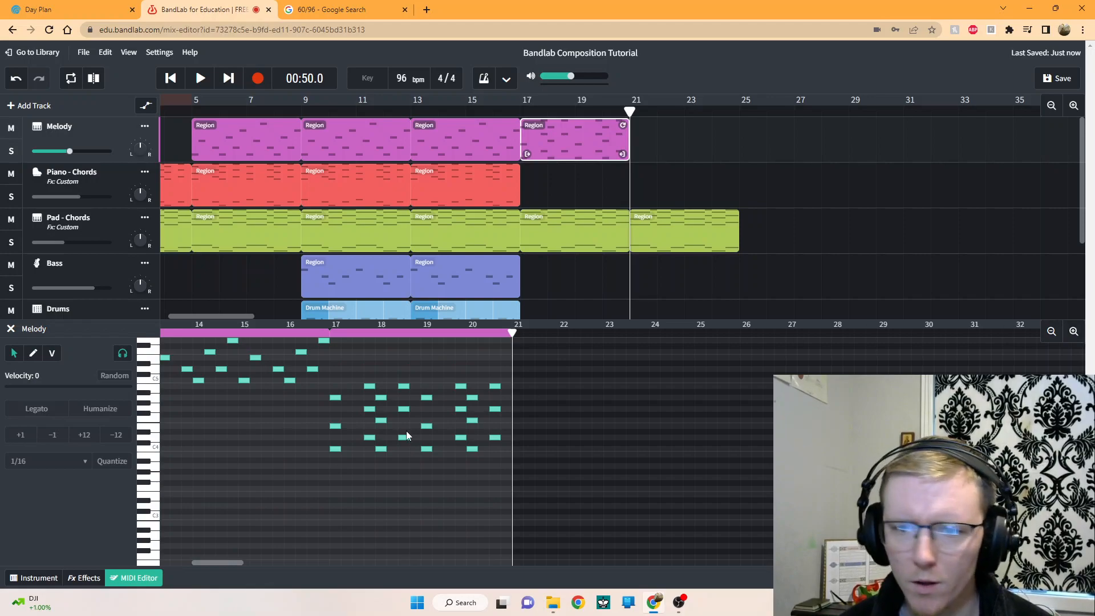
{"action": "left_click_drag", "start_coordinate": [329, 487], "coordinate": [486, 367]}
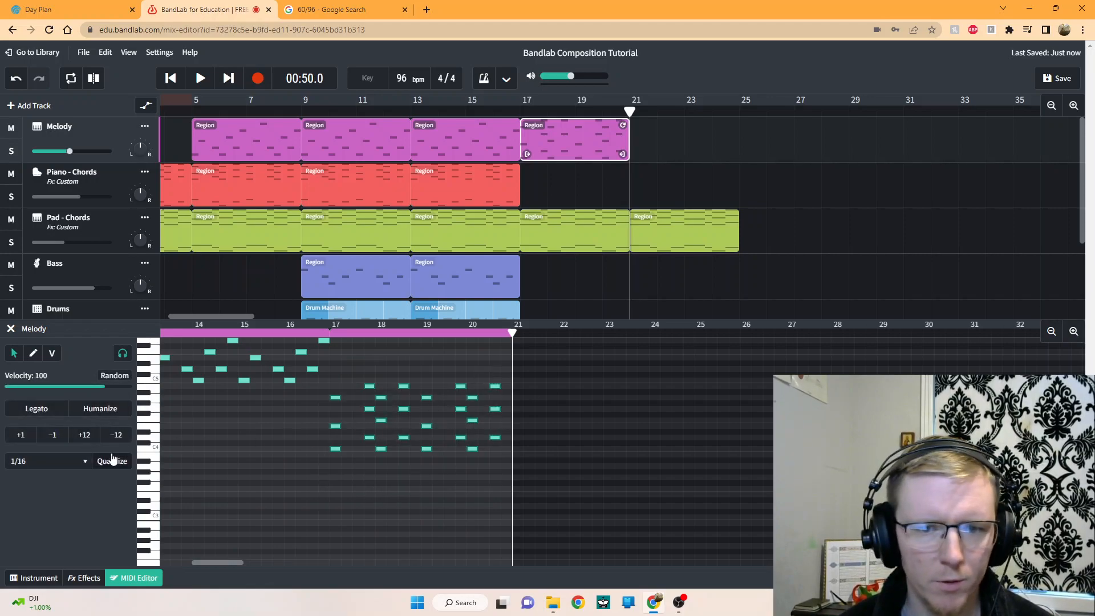
{"action": "left_click", "coordinate": [85, 436]}
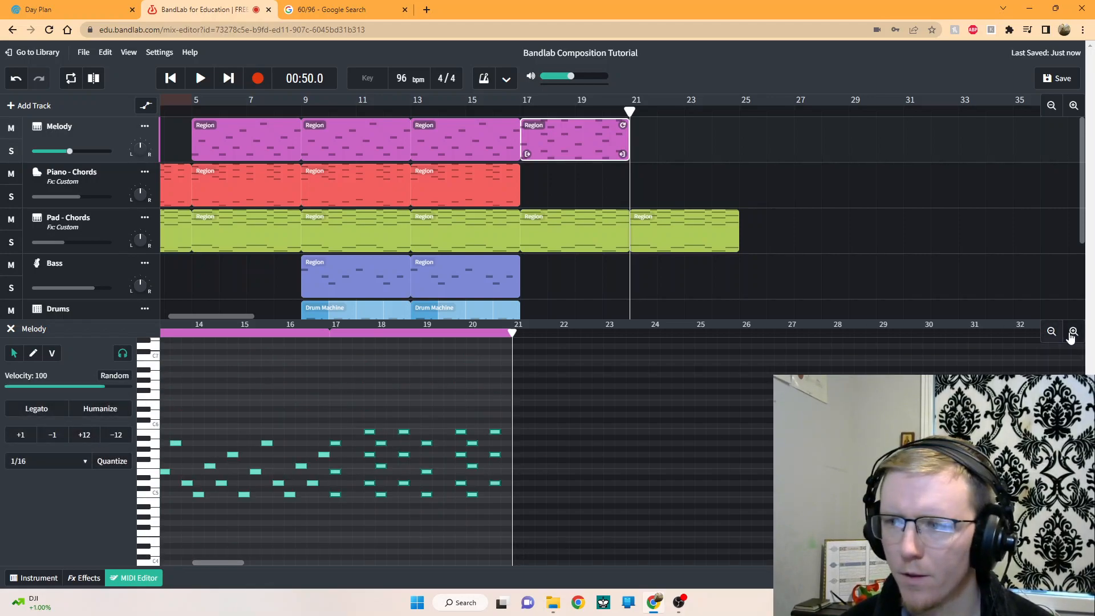
- Spread the three notes of the first bar 17 chord in the Melody region into a descending run of single notes
{"action": "left_click", "coordinate": [1073, 332]}
{"action": "left_click", "coordinate": [1073, 332]}
{"action": "mouse_move", "coordinate": [221, 564]}
{"action": "left_mouse_down"}
{"action": "mouse_move", "coordinate": [207, 563]}
{"action": "mouse_move", "coordinate": [218, 563]}
{"action": "left_mouse_up"}
{"action": "left_click", "coordinate": [1054, 335]}
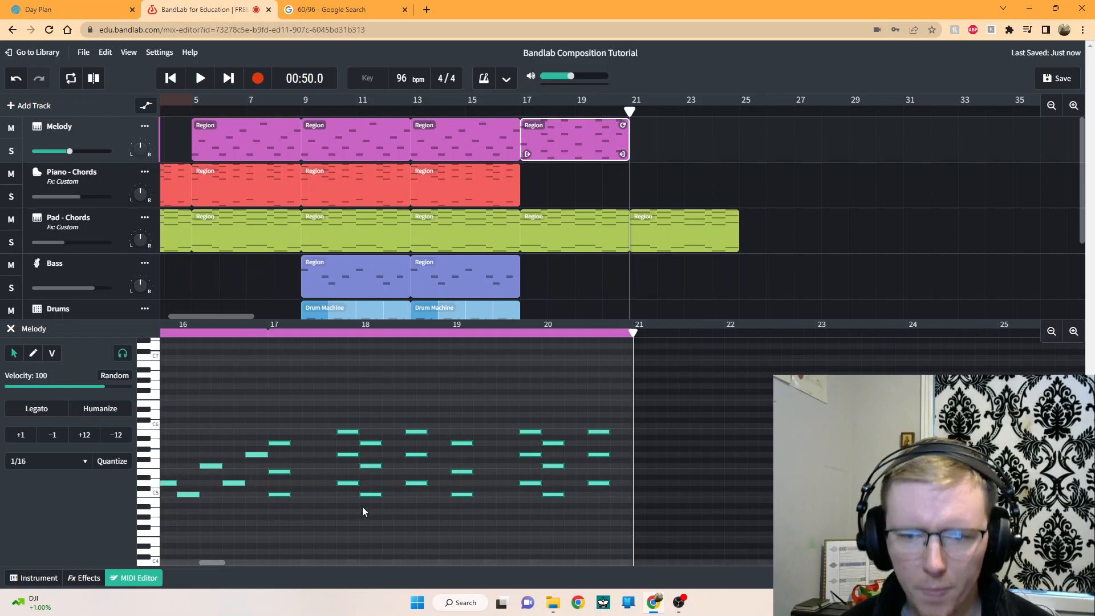
{"action": "left_click", "coordinate": [296, 513]}
{"action": "left_click_drag", "start_coordinate": [282, 472], "coordinate": [305, 473]}
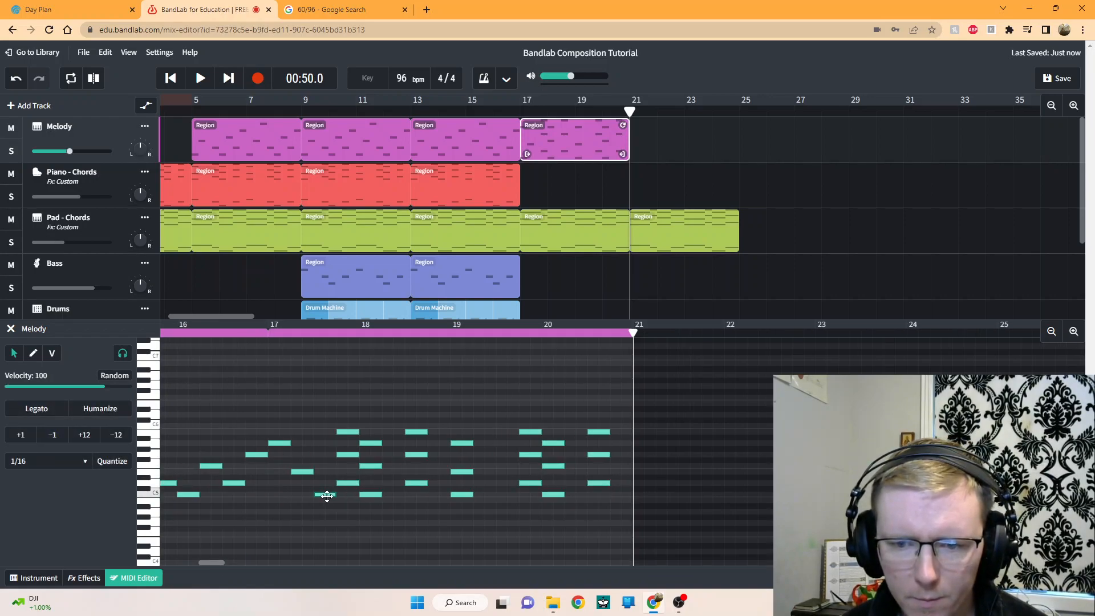
- Break the Melody chords from late bar 17 into bar 19 into single descending notes, shifting some notes along and deleting the overlapping lower ones
{"action": "left_click", "coordinate": [351, 457]}
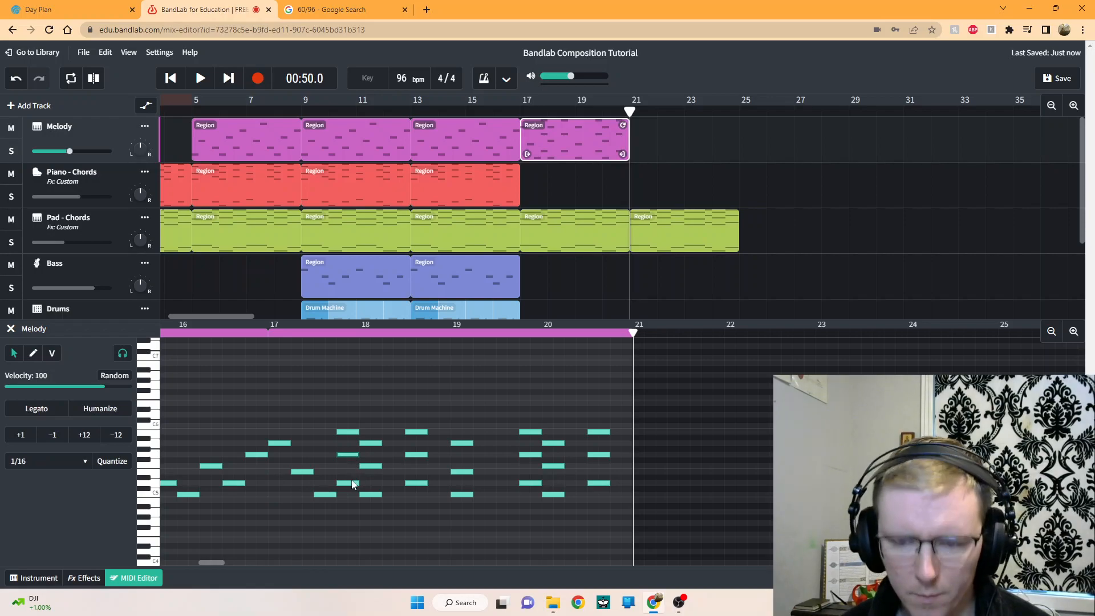
{"action": "left_click", "coordinate": [352, 483], "text": "shift"}
{"action": "key", "text": "Delete"}
{"action": "left_click_drag", "start_coordinate": [372, 466], "coordinate": [486, 476]}
{"action": "key", "text": "Delete"}
{"action": "left_click", "coordinate": [419, 485]}
{"action": "key", "text": "Delete"}
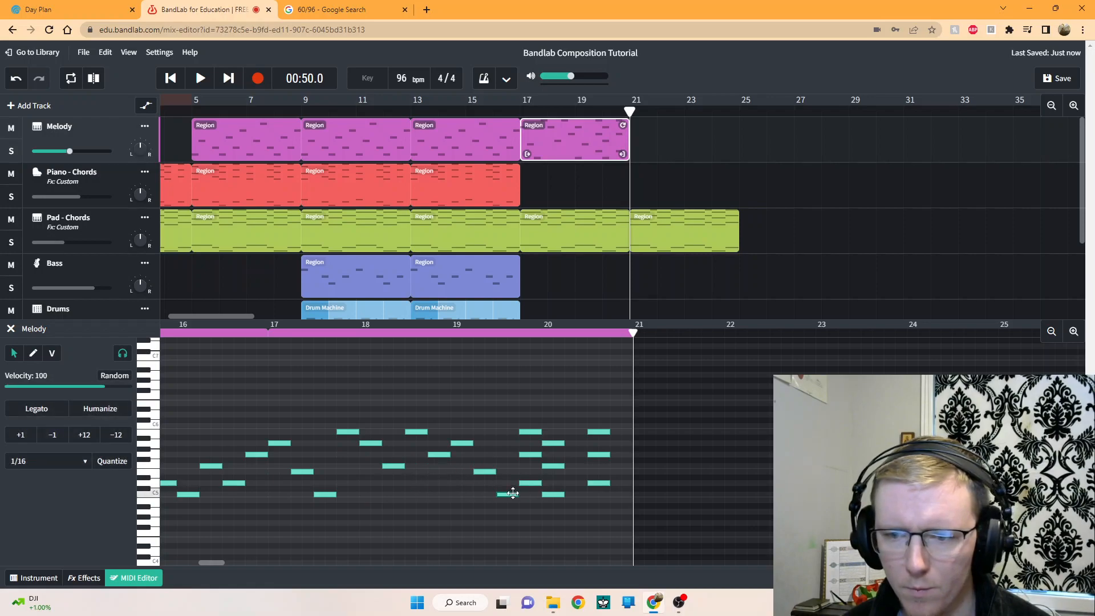
- Break the remaining Melody chords up to bar 21 into single notes, deleting overlapping lower ones, and play the region from bar 17
{"action": "key", "text": "Delete"}
{"action": "left_click", "coordinate": [533, 483]}
{"action": "key", "text": "Delete"}
{"action": "left_click_drag", "start_coordinate": [555, 466], "coordinate": [622, 456]}
{"action": "left_click", "coordinate": [557, 496]}
{"action": "key", "text": "Delete"}
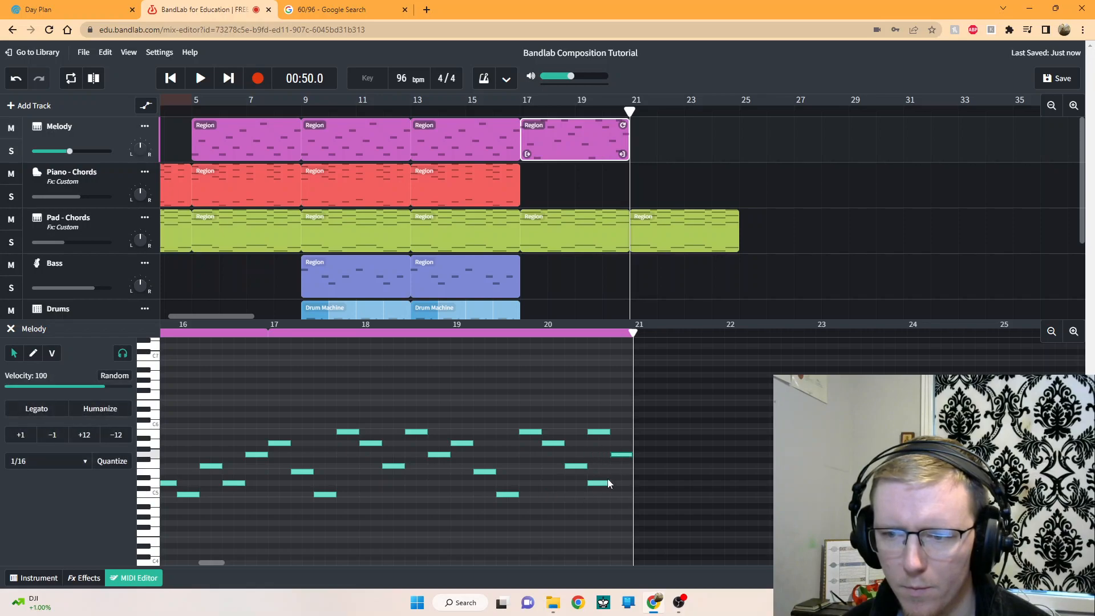
{"action": "left_click", "coordinate": [598, 483]}
{"action": "key", "text": "Delete"}
{"action": "left_click", "coordinate": [521, 111]}
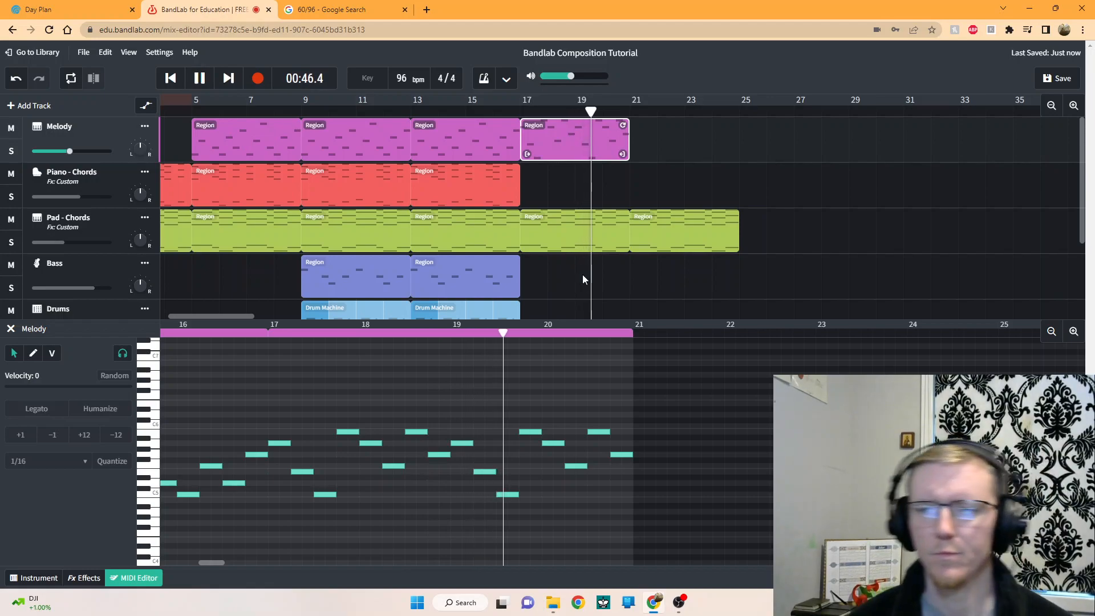
{"action": "left_click", "coordinate": [201, 79]}
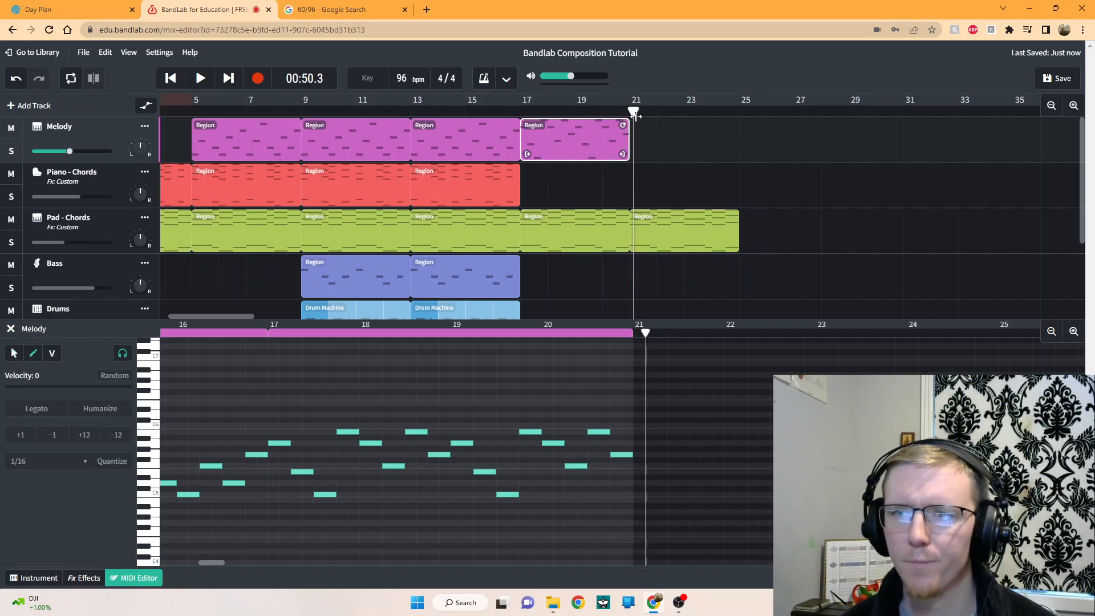
- Copy the bar 17 Melody region to bar 21 and place another copy at bar 21 on the Piano - Chords track
{"action": "left_click_drag", "start_coordinate": [635, 110], "coordinate": [631, 110]}
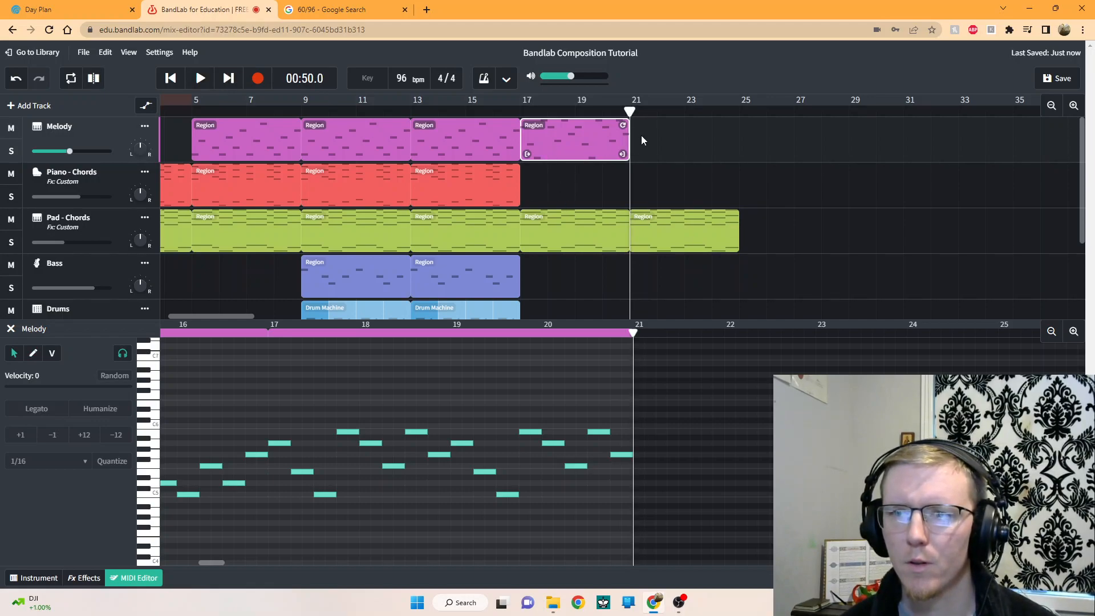
{"action": "key", "text": "ctrl+d"}
{"action": "left_click", "coordinate": [342, 145]}
{"action": "key", "text": "ctrl+d"}
{"action": "left_click_drag", "start_coordinate": [574, 140], "coordinate": [466, 189]}
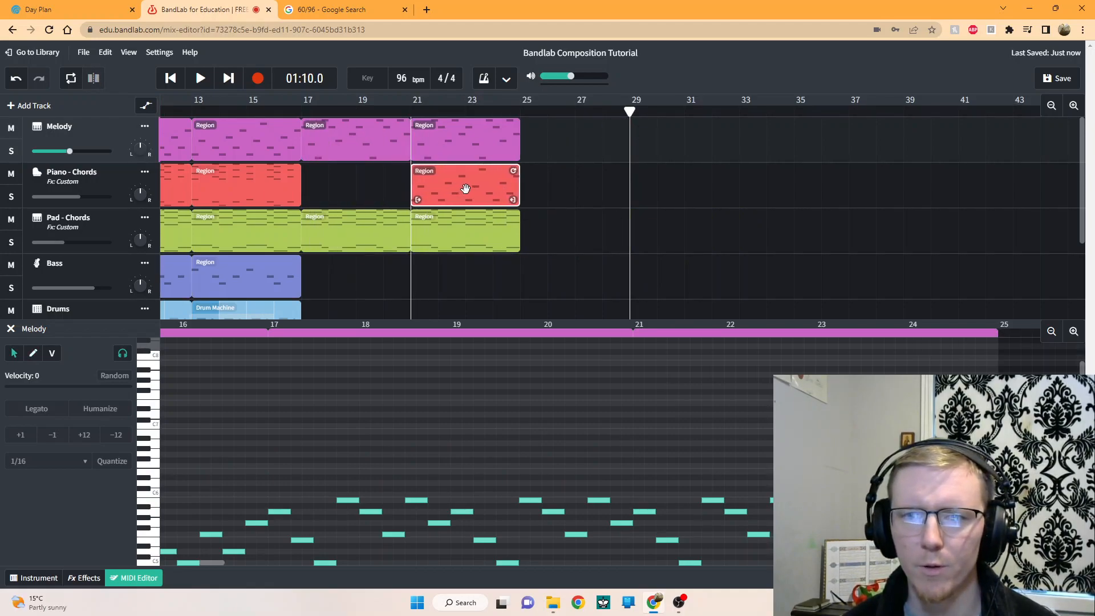
- Lower all notes of the bar 21 Piano - Chords region by 12 semitones and listen to the section from bar 21
{"action": "left_click", "coordinate": [410, 111]}
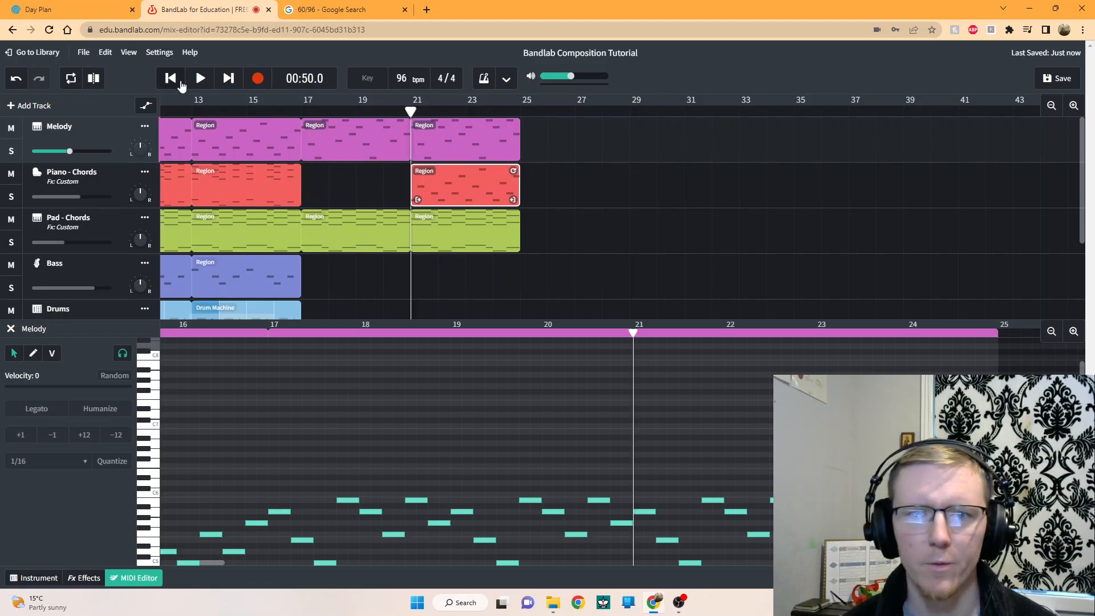
{"action": "left_click", "coordinate": [196, 80]}
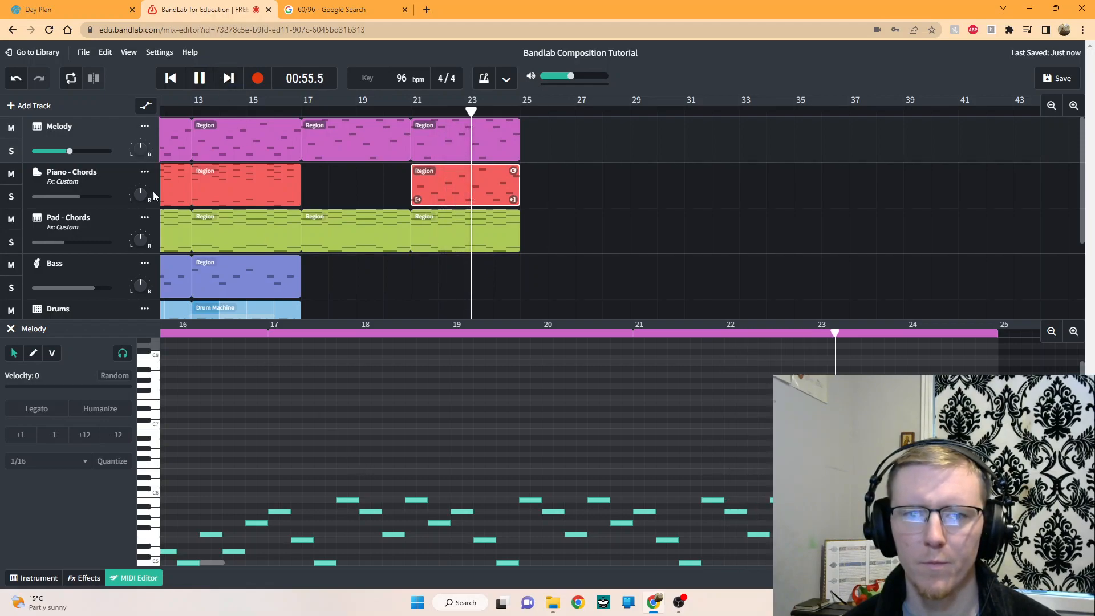
{"action": "left_click", "coordinate": [105, 182]}
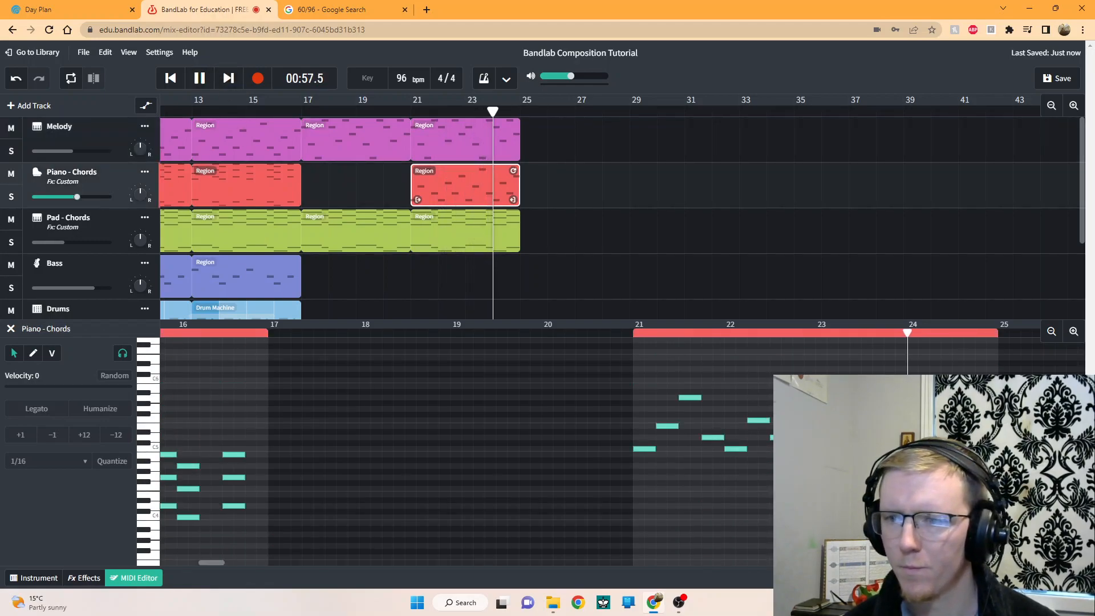
{"action": "left_click_drag", "start_coordinate": [647, 477], "coordinate": [993, 366]}
{"action": "left_click", "coordinate": [83, 435]}
{"action": "left_click", "coordinate": [116, 435]}
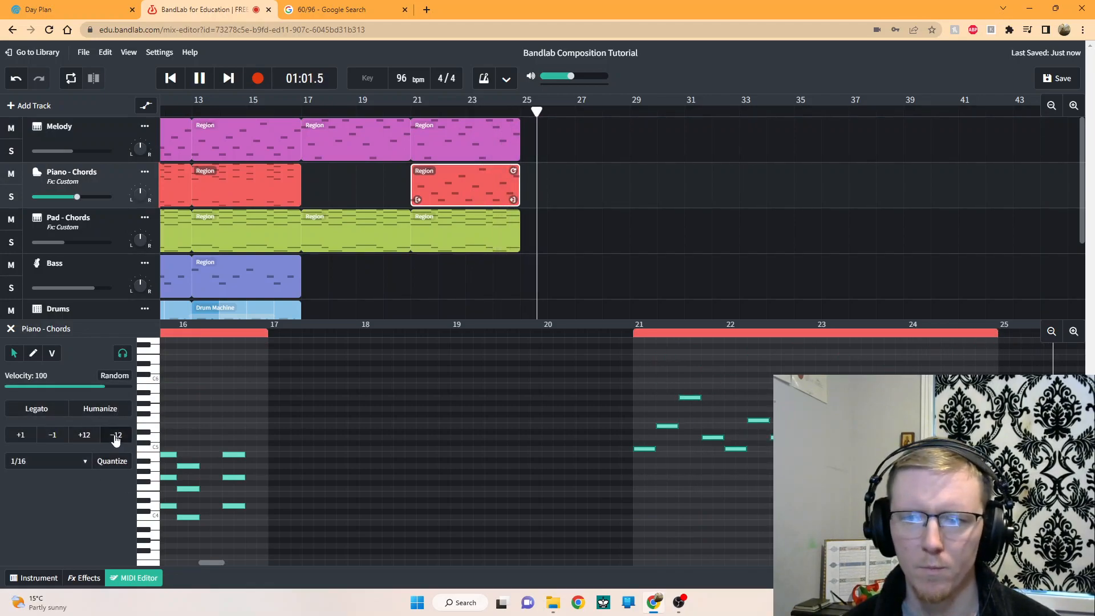
{"action": "left_click", "coordinate": [115, 435]}
{"action": "left_click", "coordinate": [410, 107]}
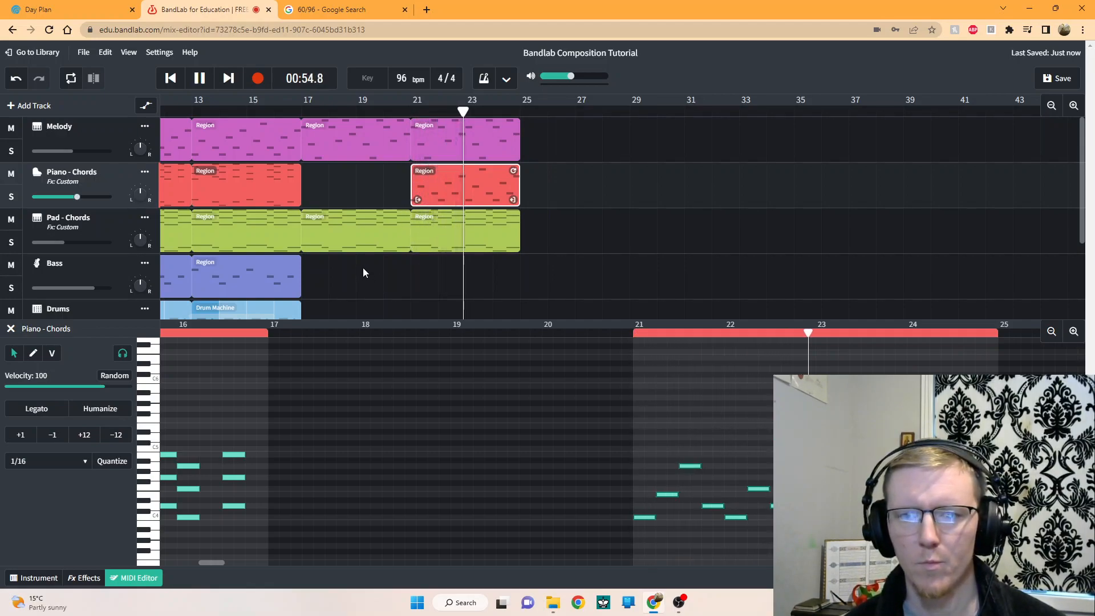
{"action": "left_click", "coordinate": [645, 454]}
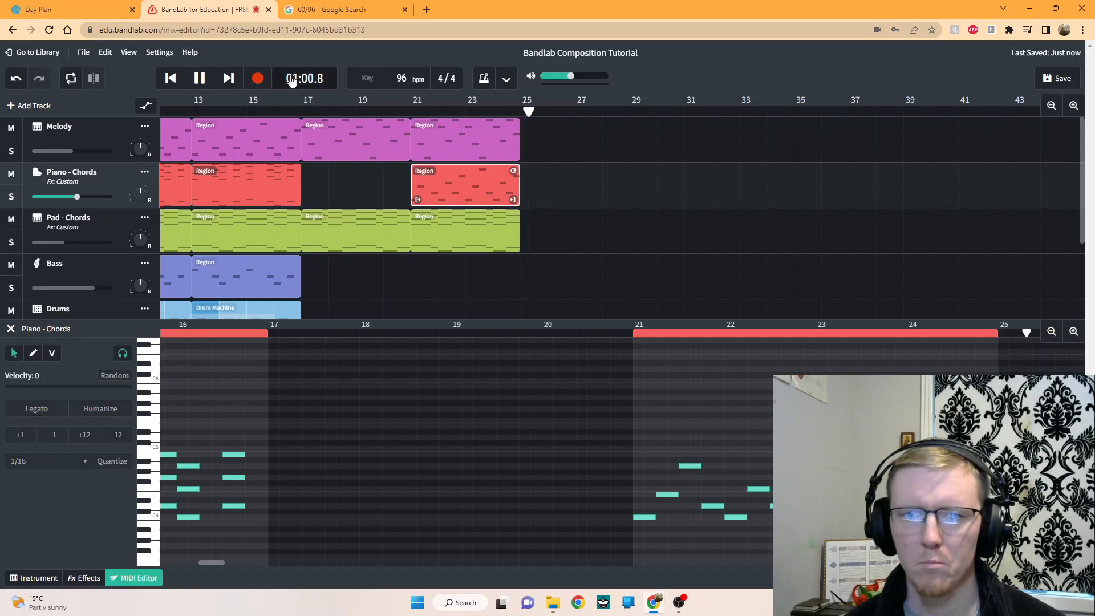
{"action": "left_click", "coordinate": [201, 80]}
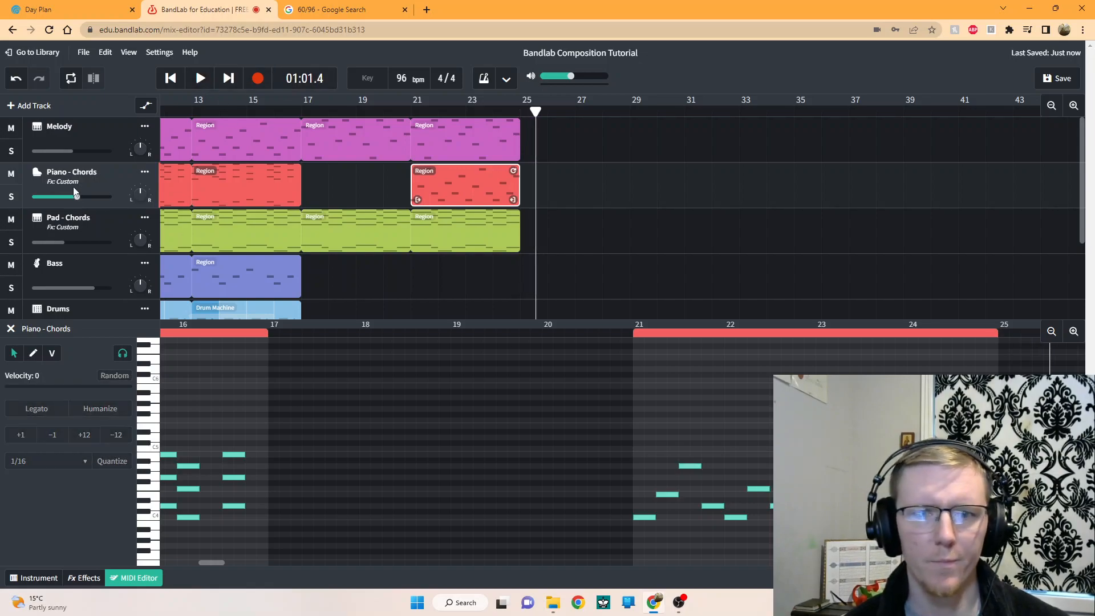
- Paste a copy of the bar 13 Bass region at bar 21 and play the section with it
{"action": "left_click", "coordinate": [471, 285]}
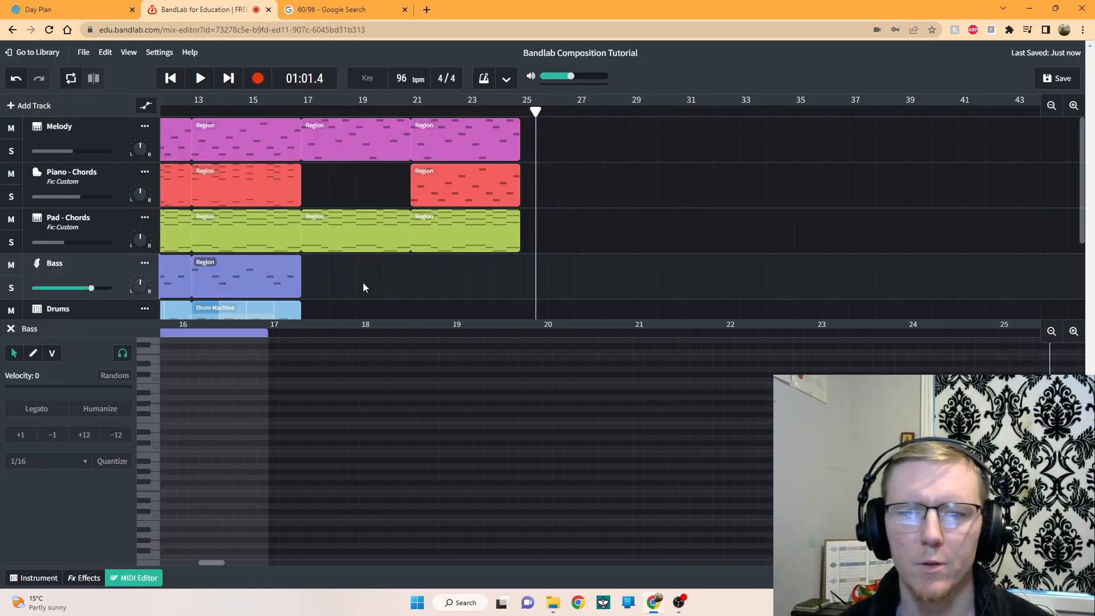
{"action": "left_click", "coordinate": [245, 290]}
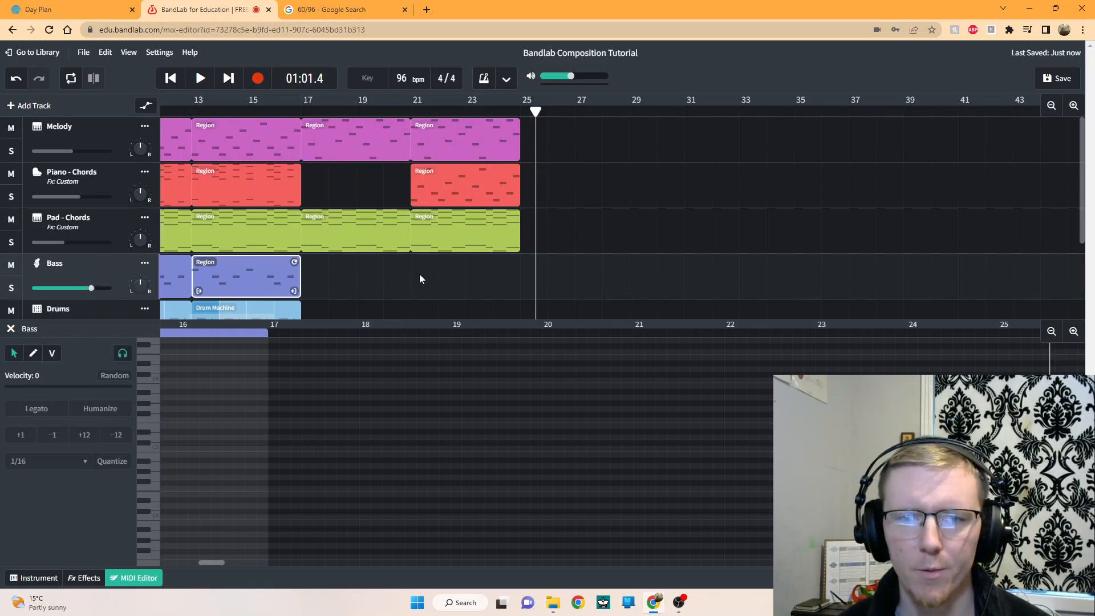
{"action": "left_click", "coordinate": [412, 108]}
{"action": "key", "text": "ctrl+v"}
{"action": "left_click", "coordinate": [521, 107]}
{"action": "left_click", "coordinate": [200, 79]}
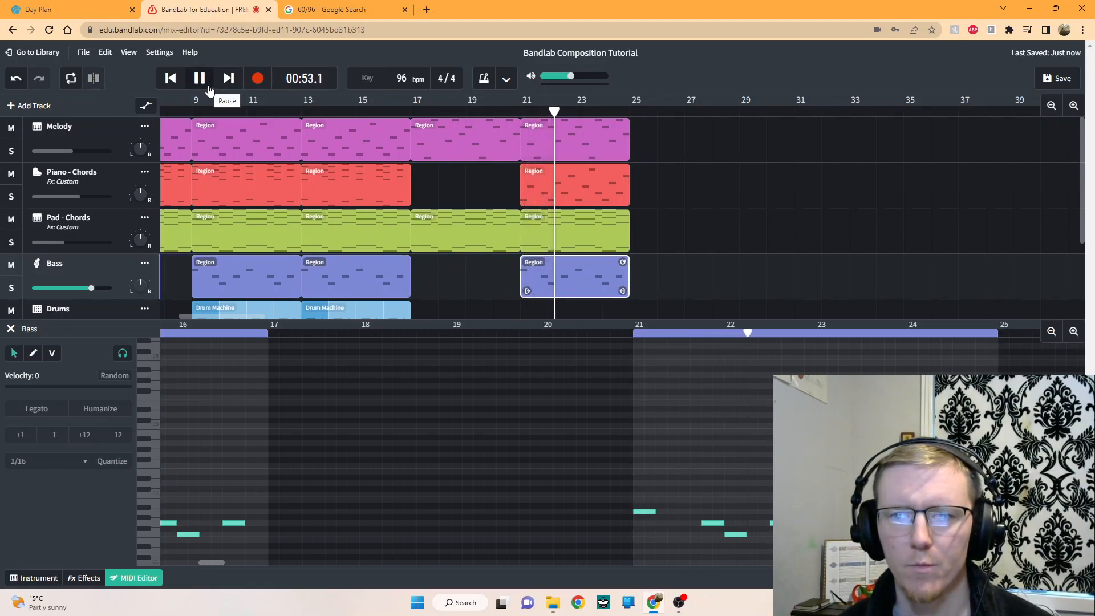
{"action": "scroll", "coordinate": [709, 228], "scroll_direction": "down", "scroll_amount": 1}
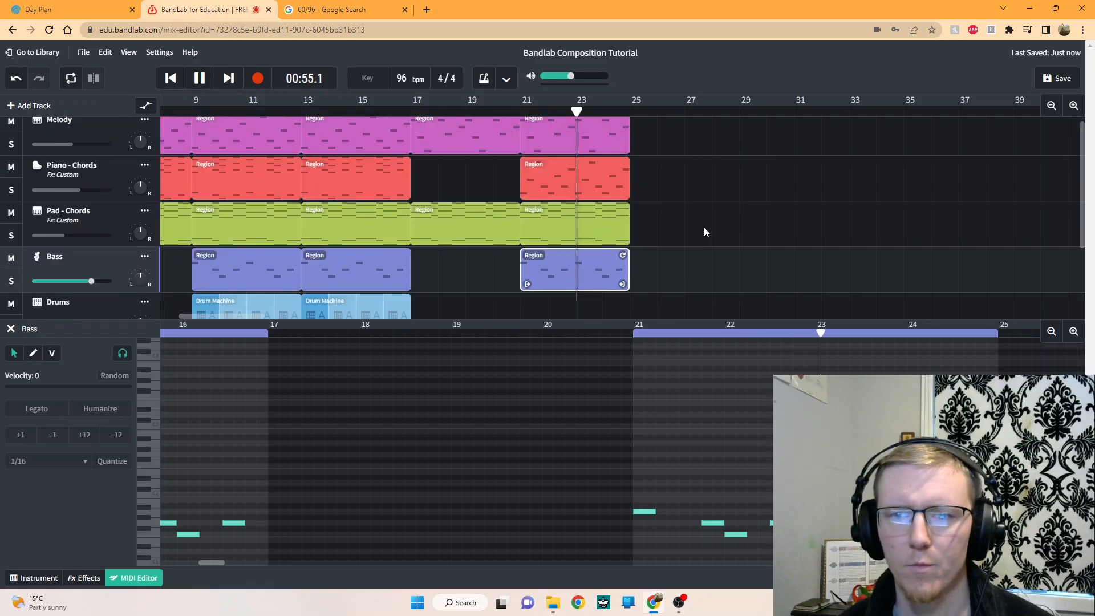
{"action": "scroll", "coordinate": [675, 227], "scroll_direction": "down", "scroll_amount": 2}
{"action": "key", "text": "space"}
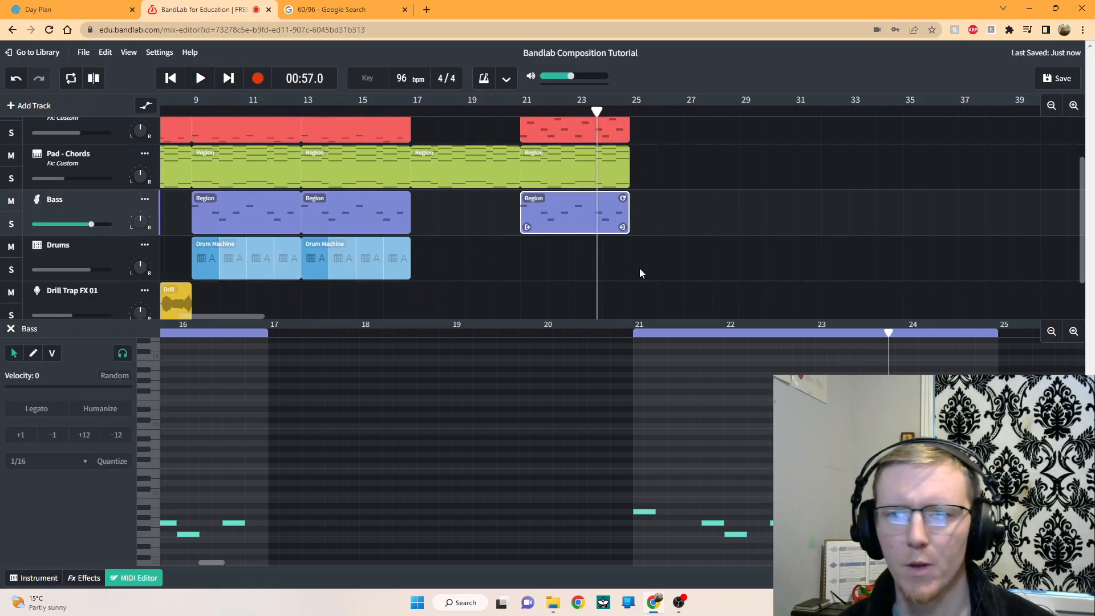
- Delete the Bass region copy at bar 21
{"action": "right_click", "coordinate": [557, 227]}
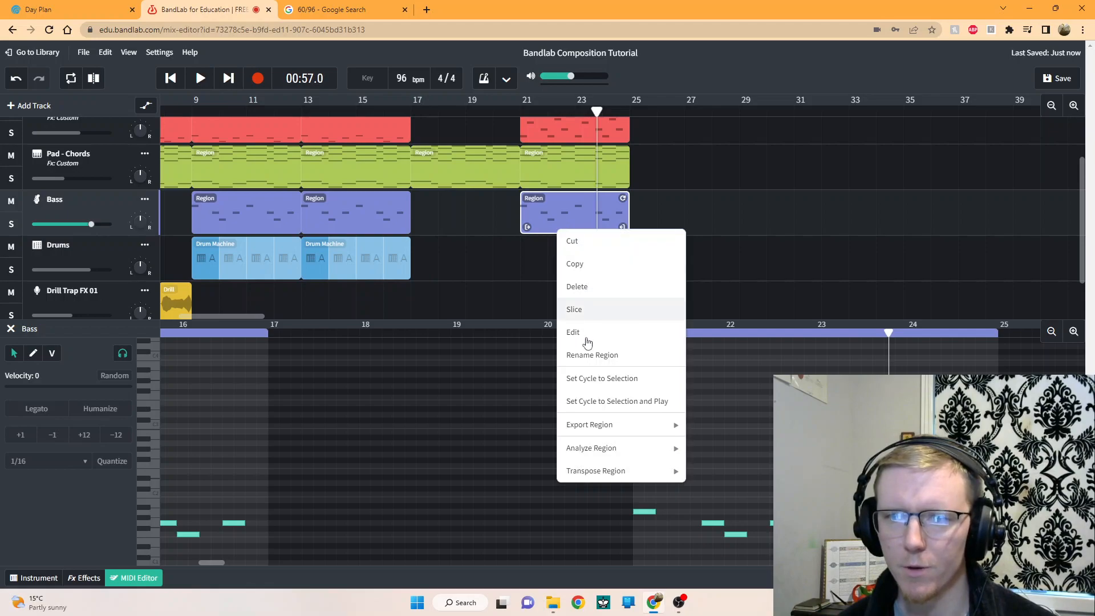
{"action": "left_click", "coordinate": [586, 308]}
{"action": "scroll", "coordinate": [690, 280], "scroll_direction": "up", "scroll_amount": 2}
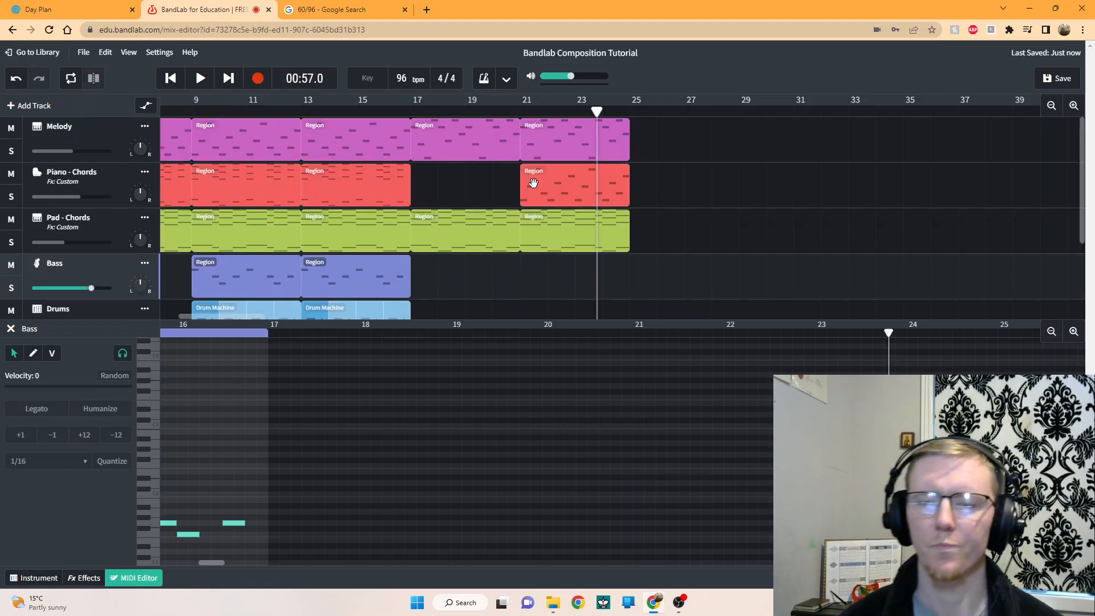
- Copy the Drill Trap FX 01 region that precedes bar 9 and place the copy so it ends at bar 25
{"action": "left_click_drag", "start_coordinate": [200, 314], "coordinate": [230, 317]}
{"action": "scroll", "coordinate": [502, 234], "scroll_direction": "down", "scroll_amount": 2}
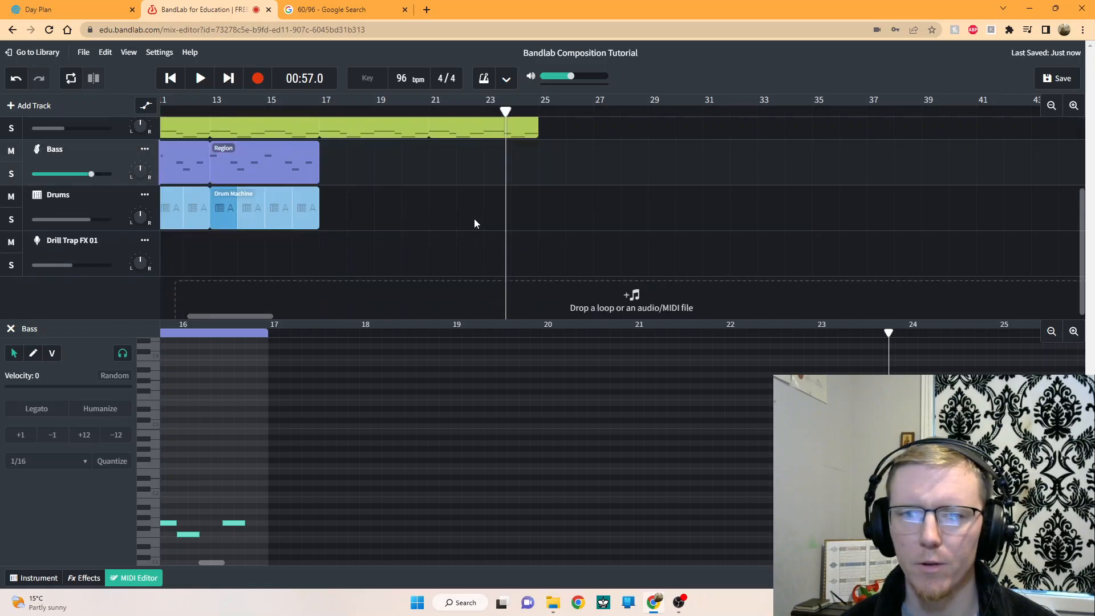
{"action": "scroll", "coordinate": [478, 218], "scroll_direction": "up", "scroll_amount": 1}
{"action": "left_click_drag", "start_coordinate": [228, 315], "coordinate": [203, 316]}
{"action": "scroll", "coordinate": [308, 265], "scroll_direction": "down", "scroll_amount": 2}
{"action": "left_click", "coordinate": [251, 251]}
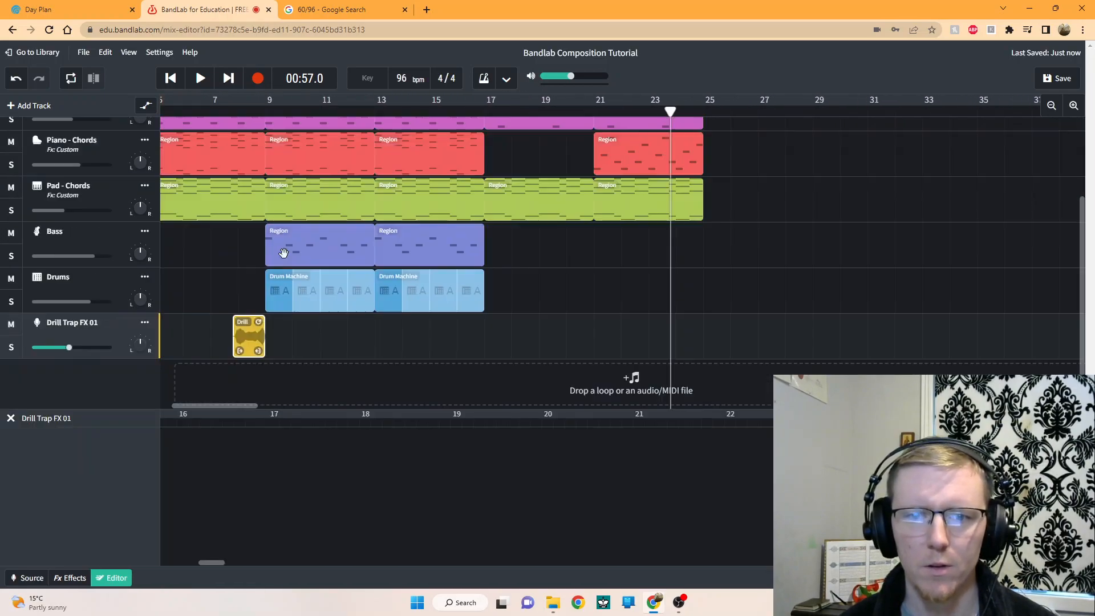
{"action": "left_click_drag", "start_coordinate": [669, 111], "coordinate": [668, 112]}
{"action": "key", "text": "ctrl+v"}
{"action": "left_click_drag", "start_coordinate": [612, 334], "coordinate": [608, 263]}
{"action": "mouse_move", "coordinate": [630, 109]}
{"action": "left_mouse_down"}
{"action": "mouse_move", "coordinate": [645, 110]}
{"action": "mouse_move", "coordinate": [634, 110]}
{"action": "left_mouse_up"}
{"action": "left_click_drag", "start_coordinate": [600, 345], "coordinate": [609, 345]}
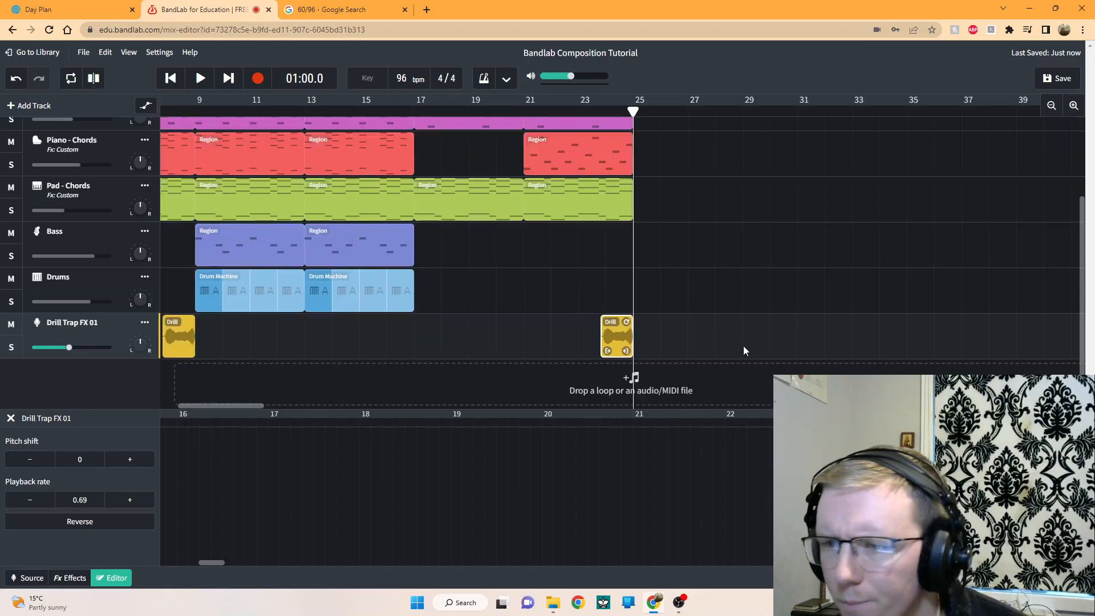
- Fine-align the end of the copied Drill Trap FX 01 region with the start of bar 25
{"action": "left_click", "coordinate": [1078, 109]}
{"action": "left_click", "coordinate": [1078, 108]}
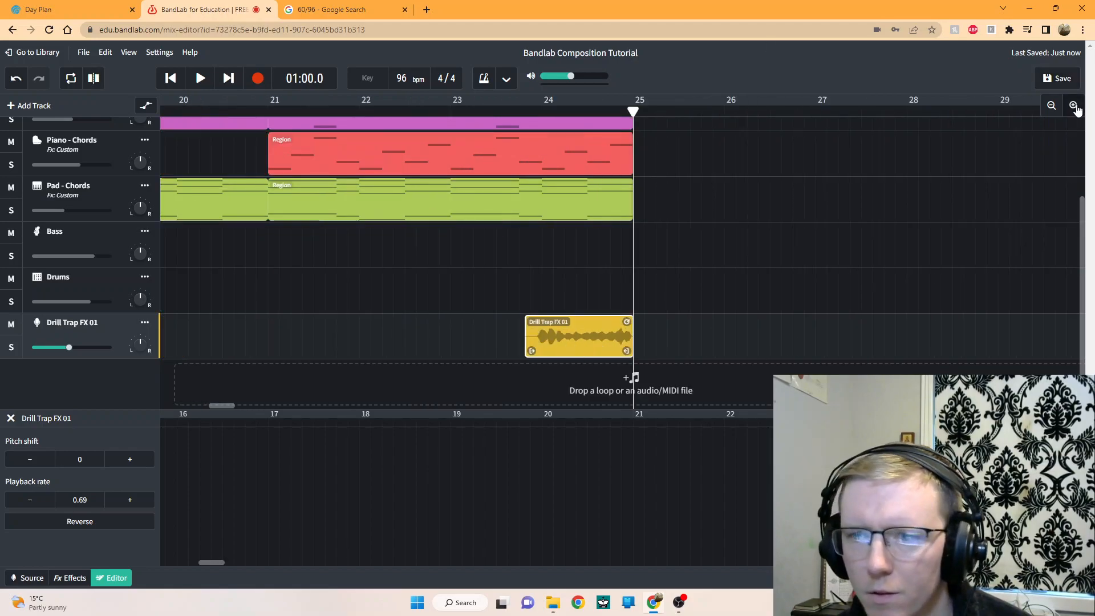
{"action": "left_click", "coordinate": [1078, 108]}
{"action": "left_click", "coordinate": [1078, 108]}
{"action": "mouse_move", "coordinate": [592, 343]}
{"action": "left_mouse_down"}
{"action": "mouse_move", "coordinate": [581, 342]}
{"action": "mouse_move", "coordinate": [592, 344]}
{"action": "left_mouse_up"}
{"action": "left_click", "coordinate": [691, 348]}
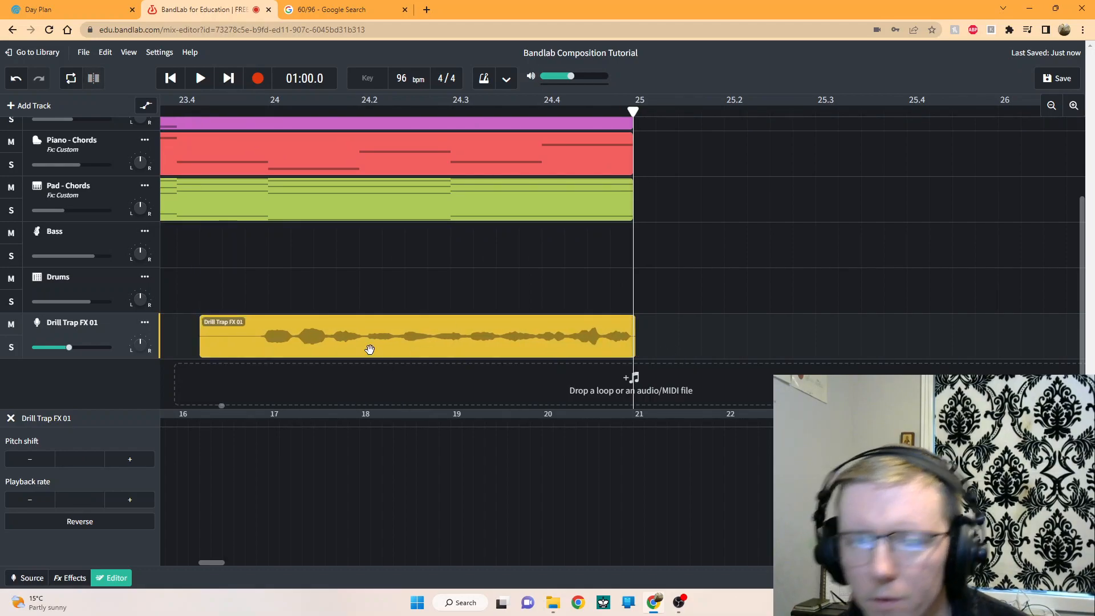
{"action": "left_click", "coordinate": [1052, 105]}
{"action": "left_click", "coordinate": [1051, 106]}
{"action": "left_click", "coordinate": [1052, 105]}
{"action": "scroll", "coordinate": [335, 281], "scroll_direction": "up", "scroll_amount": 1}
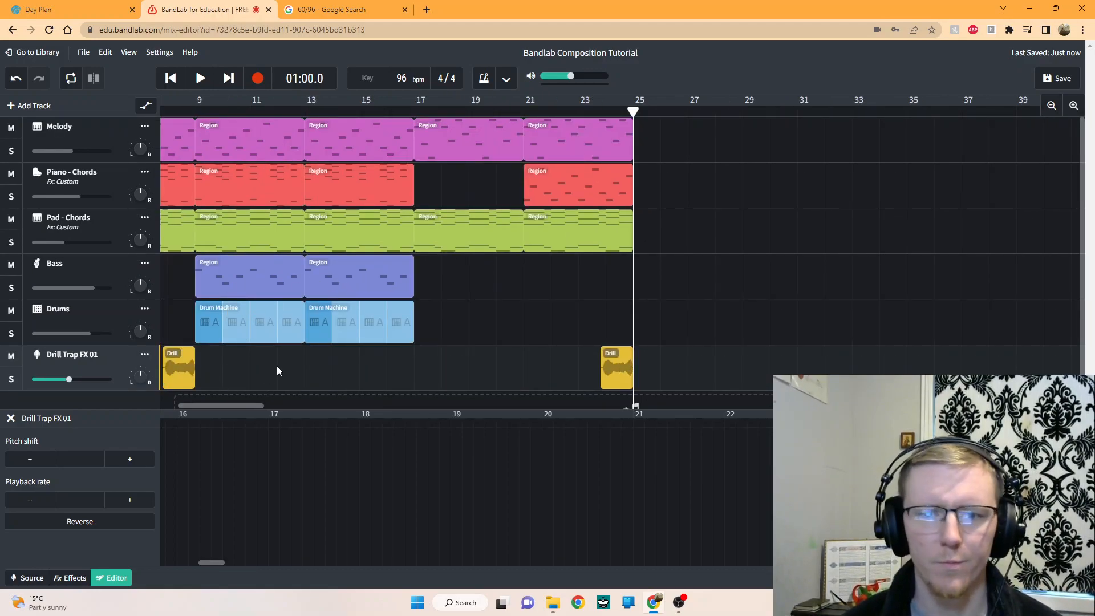
- Copy the bar 9 regions of the Melody, Piano - Chords, Pad - Chords, Bass and Drums tracks and paste them at bar 25
{"action": "left_click_drag", "start_coordinate": [236, 405], "coordinate": [211, 409]}
{"action": "left_click_drag", "start_coordinate": [418, 375], "coordinate": [479, 127]}
{"action": "key", "text": "ctrl+v"}
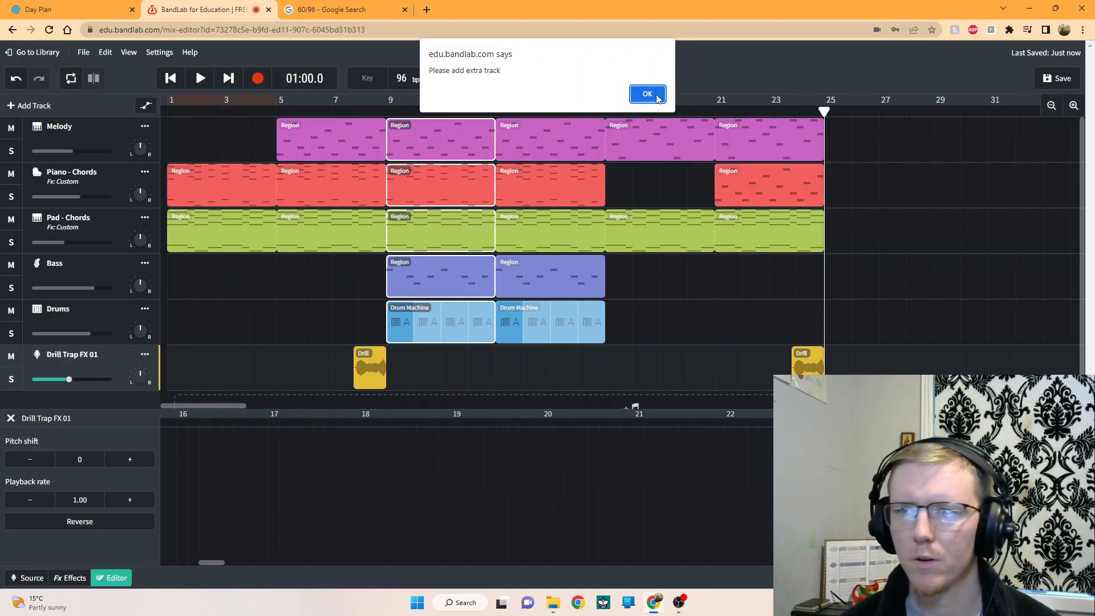
{"action": "left_click", "coordinate": [648, 95]}
{"action": "left_click", "coordinate": [101, 137]}
{"action": "key", "text": "ctrl+v"}
- Delete the wrongly placed bar 25 regions from the Melody and Piano - Chords tracks, keeping the Drum Machine region
{"action": "scroll", "coordinate": [659, 242], "scroll_direction": "down", "scroll_amount": 2}
{"action": "scroll", "coordinate": [583, 253], "scroll_direction": "up", "scroll_amount": 2}
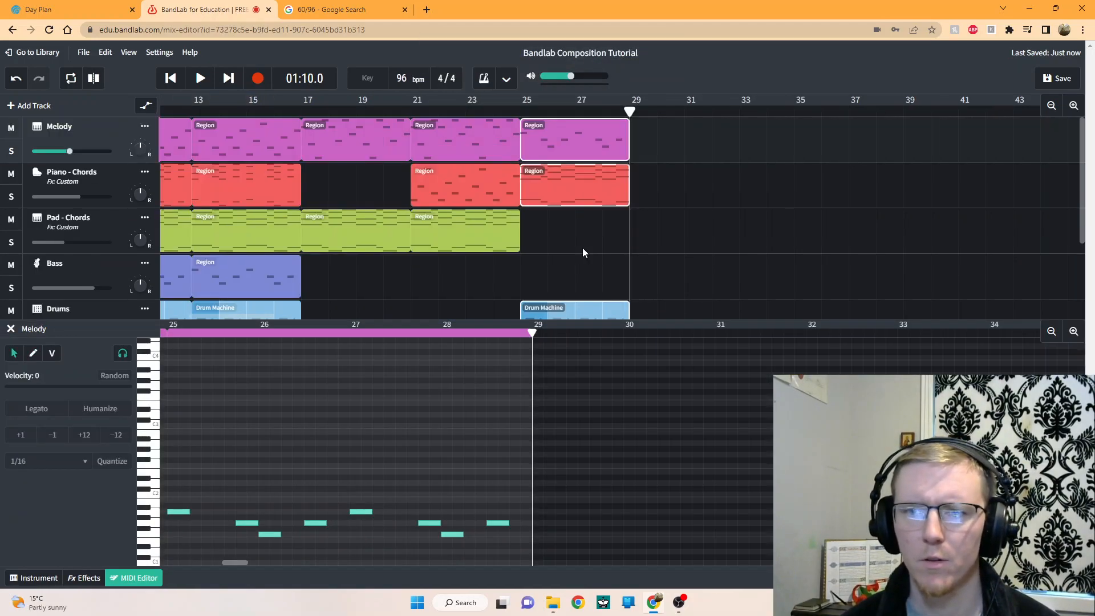
{"action": "left_click", "coordinate": [556, 224]}
{"action": "left_click", "coordinate": [549, 195]}
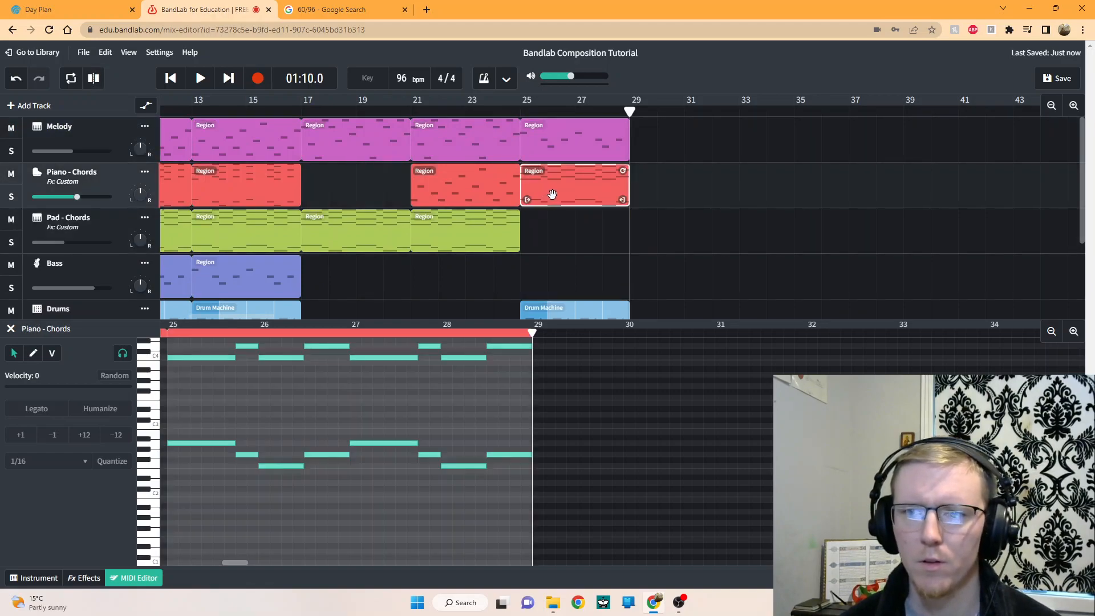
{"action": "left_click", "coordinate": [561, 154]}
{"action": "key", "text": "Delete"}
{"action": "left_click", "coordinate": [565, 197]}
{"action": "left_click", "coordinate": [540, 232]}
{"action": "left_click", "coordinate": [568, 196]}
{"action": "key", "text": "Delete"}
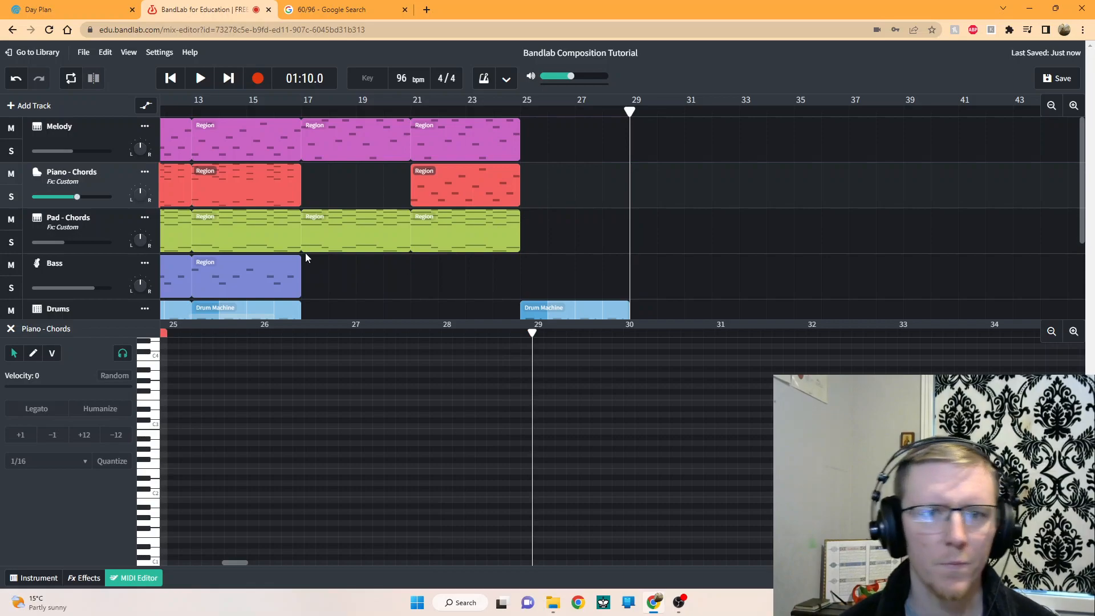
- Copy the bar 13 Piano - Chords region to bar 25 on the same track
{"action": "scroll", "coordinate": [112, 162], "scroll_direction": "down", "scroll_amount": 3}
{"action": "scroll", "coordinate": [222, 217], "scroll_direction": "up", "scroll_amount": 3}
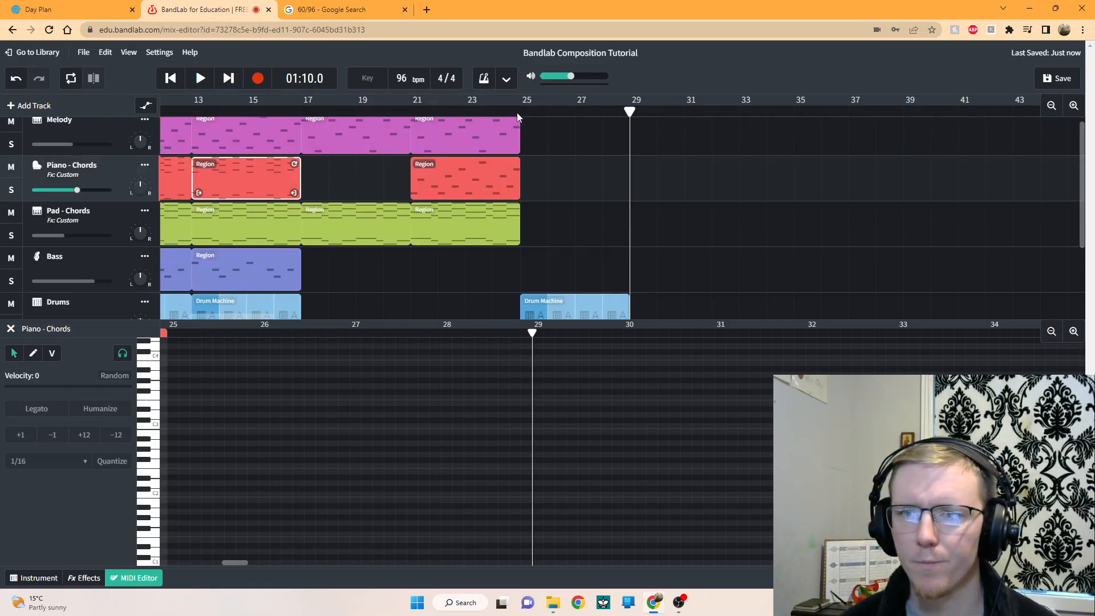
{"action": "key", "text": "ctrl+z"}
{"action": "scroll", "coordinate": [428, 183], "scroll_direction": "up", "scroll_amount": 1}
{"action": "left_click", "coordinate": [518, 137]}
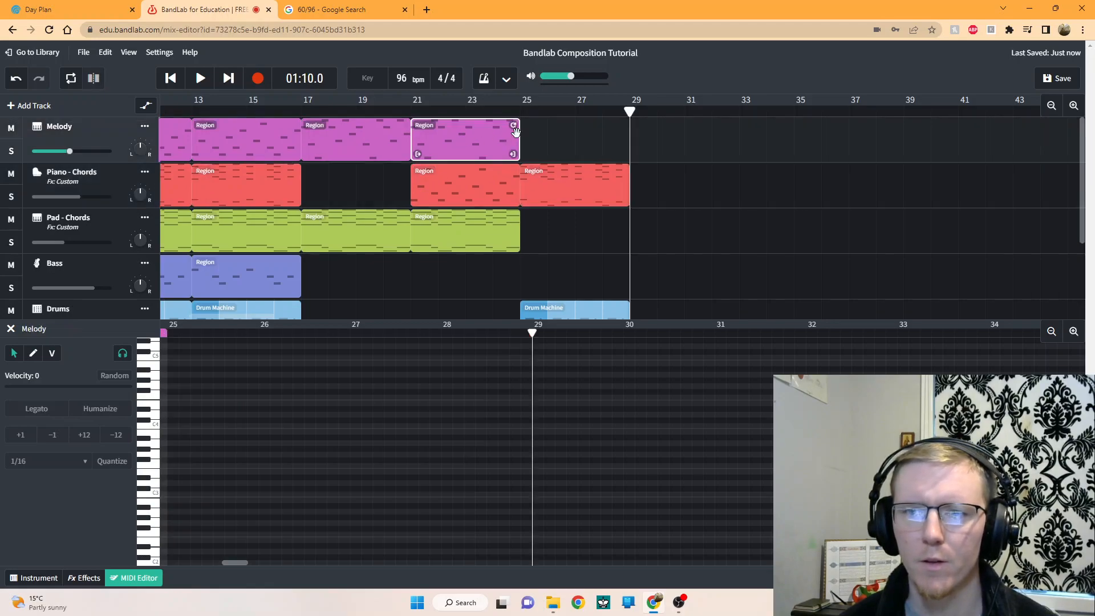
- Copy the bar 13 Melody region and the bar 21 Pad - Chords region to bar 25 on their own tracks
{"action": "left_click", "coordinate": [233, 150]}
{"action": "left_click", "coordinate": [523, 111]}
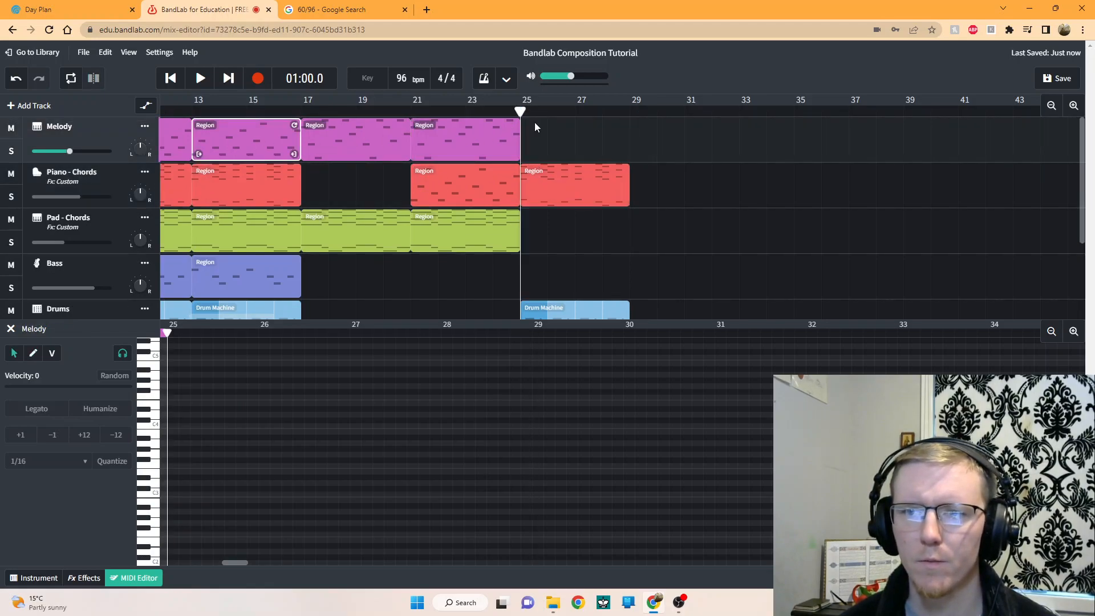
{"action": "key", "text": "ctrl+v"}
{"action": "left_click", "coordinate": [507, 223]}
{"action": "left_click", "coordinate": [521, 112]}
{"action": "key", "text": "ctrl+v"}
- Copy the bar 13 Bass region to bar 25 on the same track
{"action": "left_click", "coordinate": [302, 273]}
{"action": "left_click", "coordinate": [520, 112]}
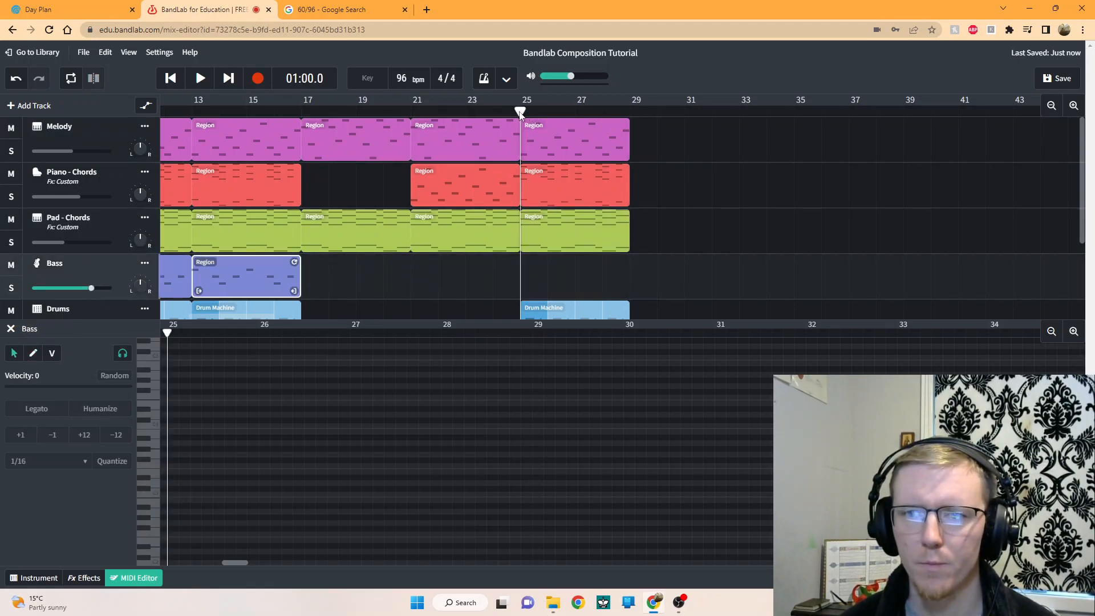
{"action": "key", "text": "ctrl+v"}
{"action": "scroll", "coordinate": [559, 227], "scroll_direction": "down", "scroll_amount": 2}
{"action": "scroll", "coordinate": [505, 283], "scroll_direction": "up", "scroll_amount": 2}
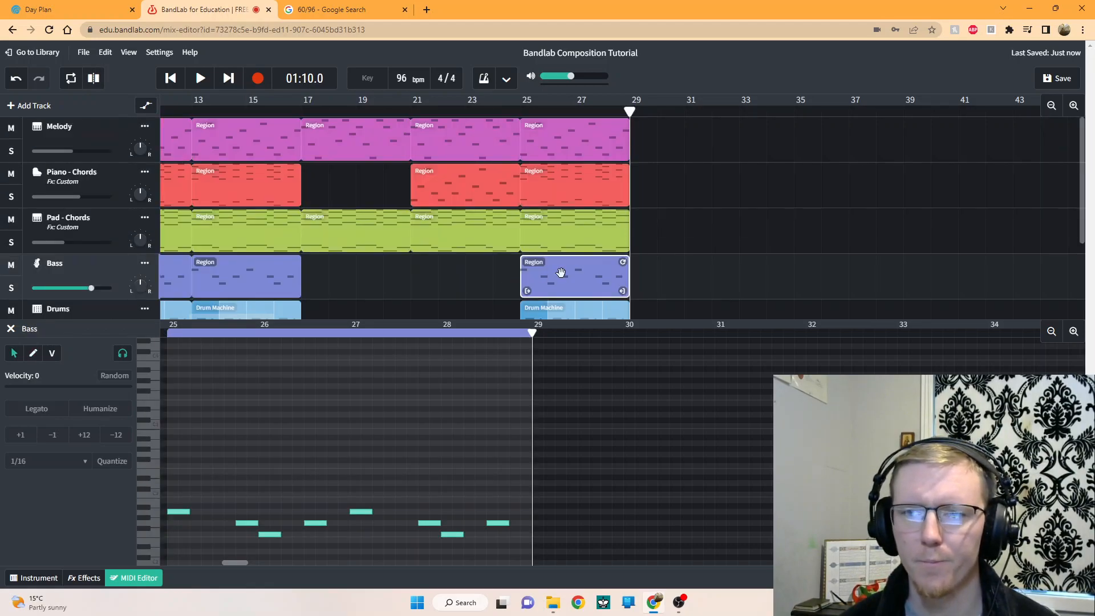
{"action": "scroll", "coordinate": [558, 274], "scroll_direction": "down", "scroll_amount": 1}
{"action": "scroll", "coordinate": [676, 282], "scroll_direction": "up", "scroll_amount": 1}
- Duplicate the bar 25 regions of the Melody and Piano - Chords tracks to bar 29
{"action": "left_click", "coordinate": [591, 149]}
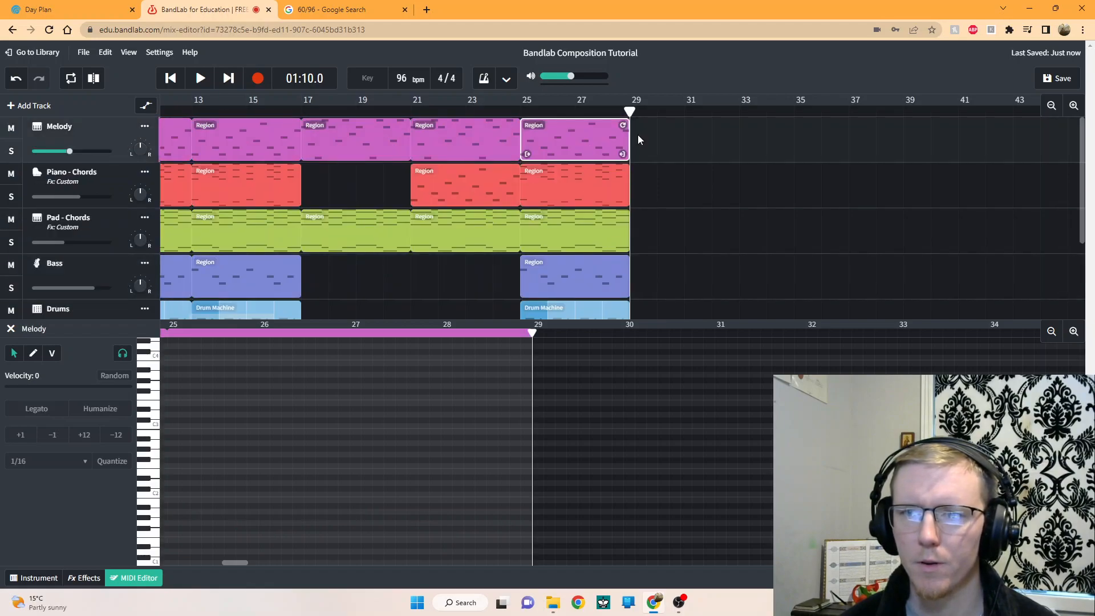
{"action": "key", "text": "ctrl+c"}
{"action": "key", "text": "ctrl+v"}
{"action": "left_click", "coordinate": [503, 186]}
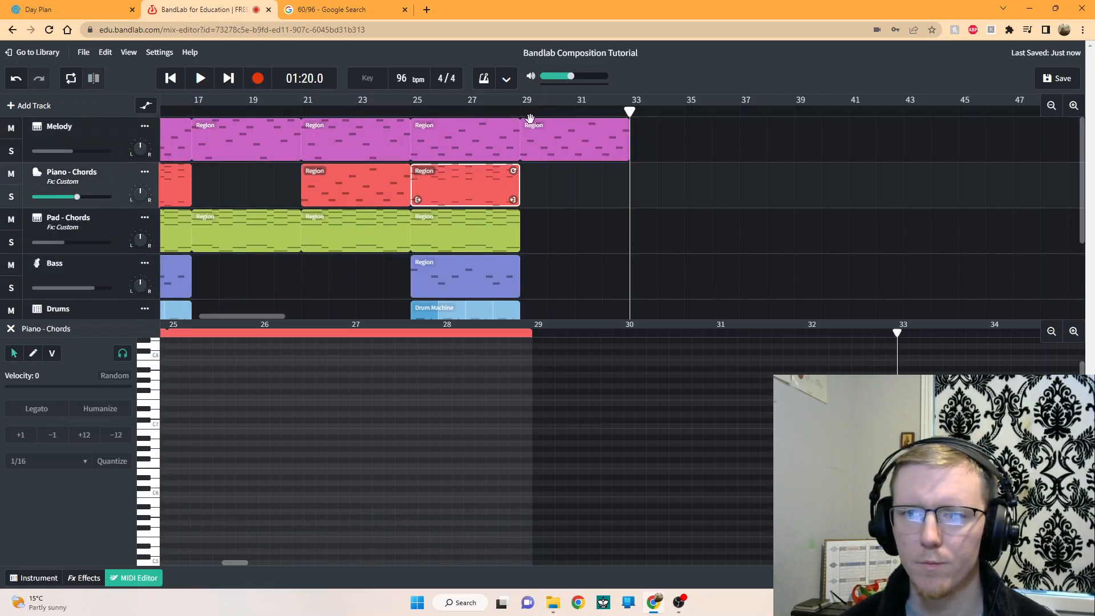
{"action": "key", "text": "ctrl+c"}
{"action": "key", "text": "ctrl+v"}
- Duplicate the bar 25 regions of the Pad - Chords and Bass tracks to bar 29
{"action": "left_click", "coordinate": [469, 232]}
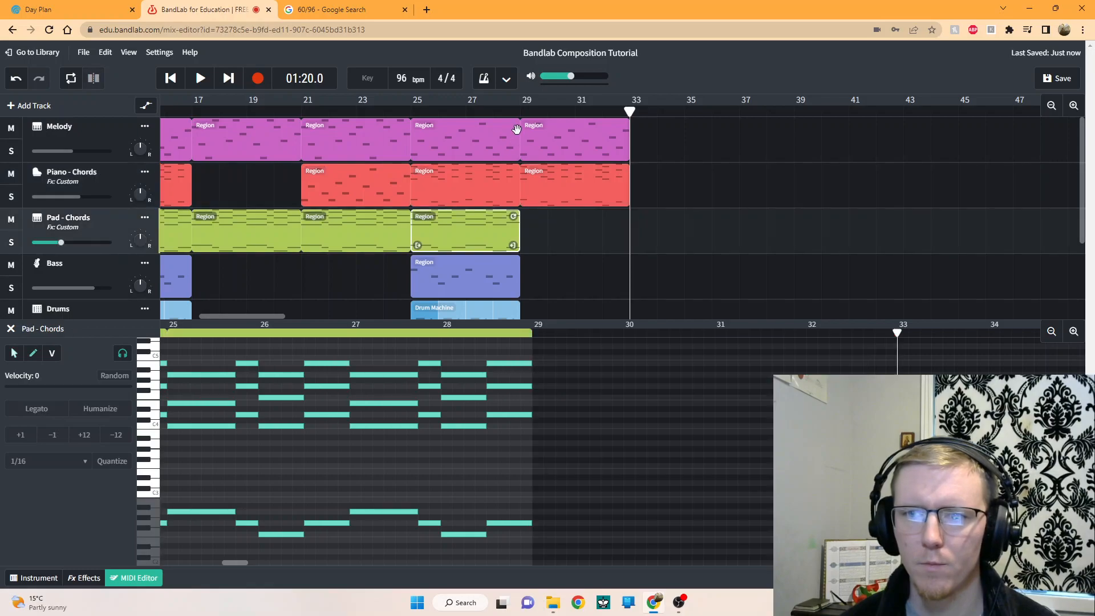
{"action": "left_click", "coordinate": [522, 112]}
{"action": "key", "text": "ctrl+c"}
{"action": "key", "text": "ctrl+v"}
{"action": "left_click", "coordinate": [471, 276]}
{"action": "left_click", "coordinate": [520, 112]}
{"action": "key", "text": "ctrl+c"}
{"action": "key", "text": "ctrl+v"}
- Extend the loop of the bar 25 Drum Machine region to bar 33
{"action": "scroll", "coordinate": [572, 224], "scroll_direction": "down", "scroll_amount": 2}
{"action": "left_click", "coordinate": [485, 188]}
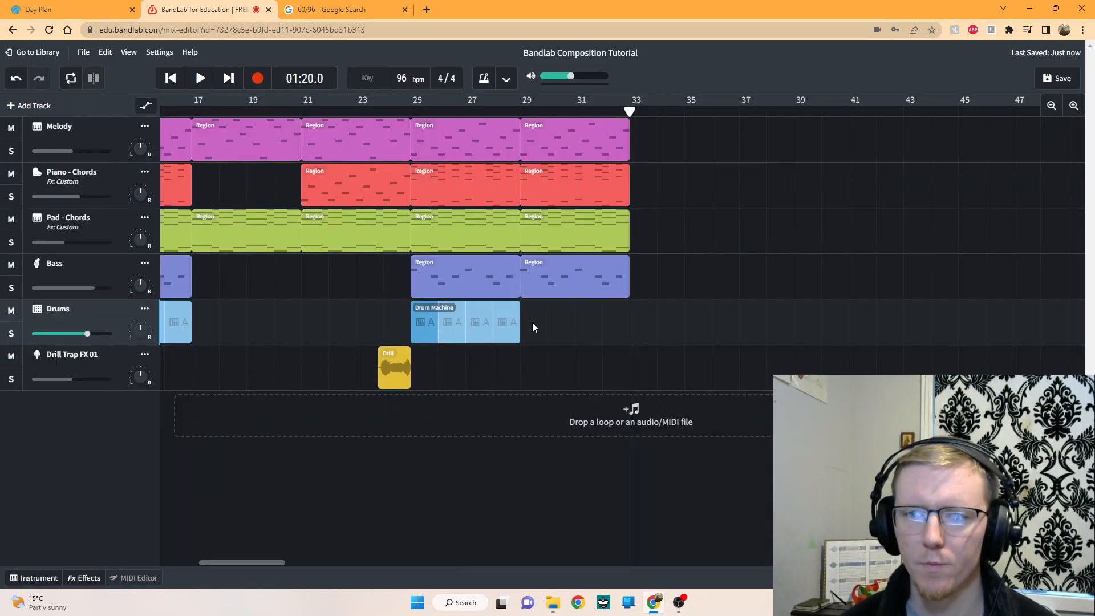
{"action": "left_click_drag", "start_coordinate": [512, 308], "coordinate": [604, 308]}
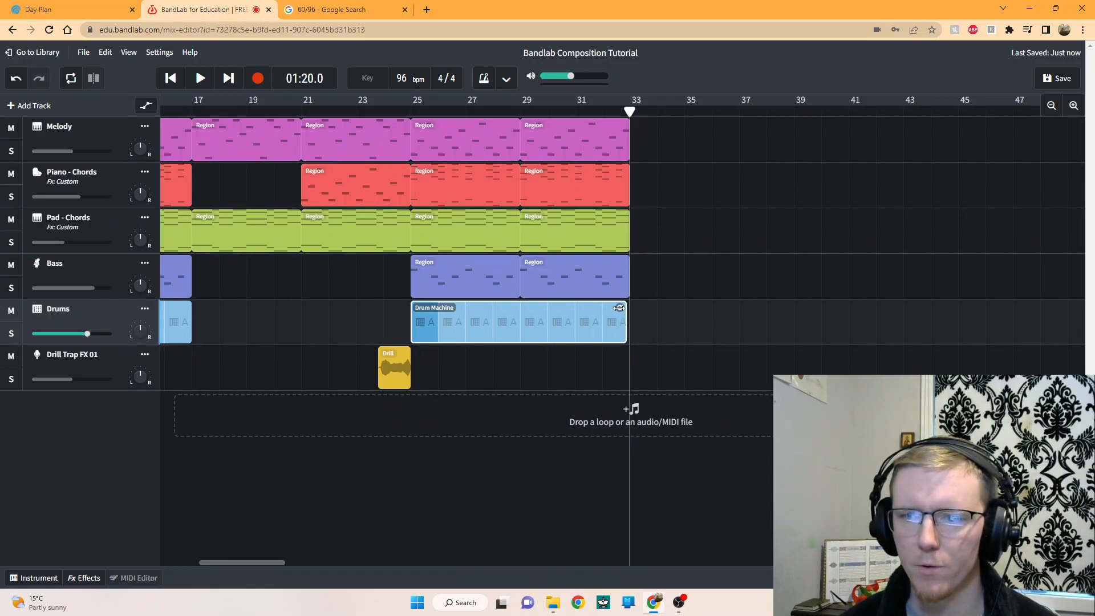
- Delete the bar 13 Drum Machine region and loop the bar 9 Drum Machine region up to bar 17 in its place
{"action": "left_click_drag", "start_coordinate": [271, 562], "coordinate": [212, 563]}
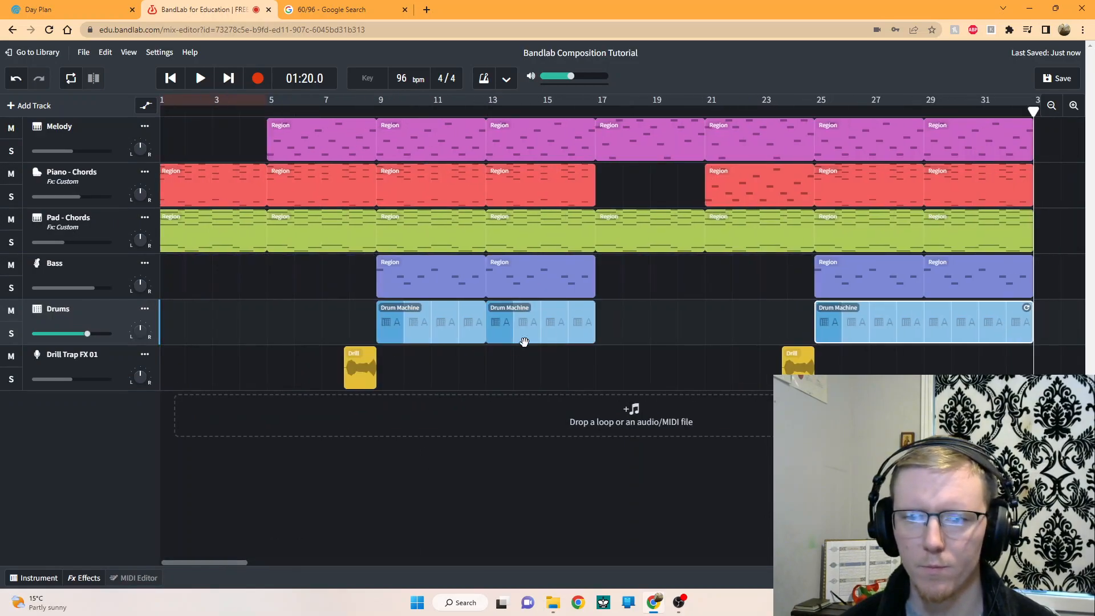
{"action": "left_click", "coordinate": [513, 337]}
{"action": "right_click", "coordinate": [512, 326]}
{"action": "left_click", "coordinate": [545, 390]}
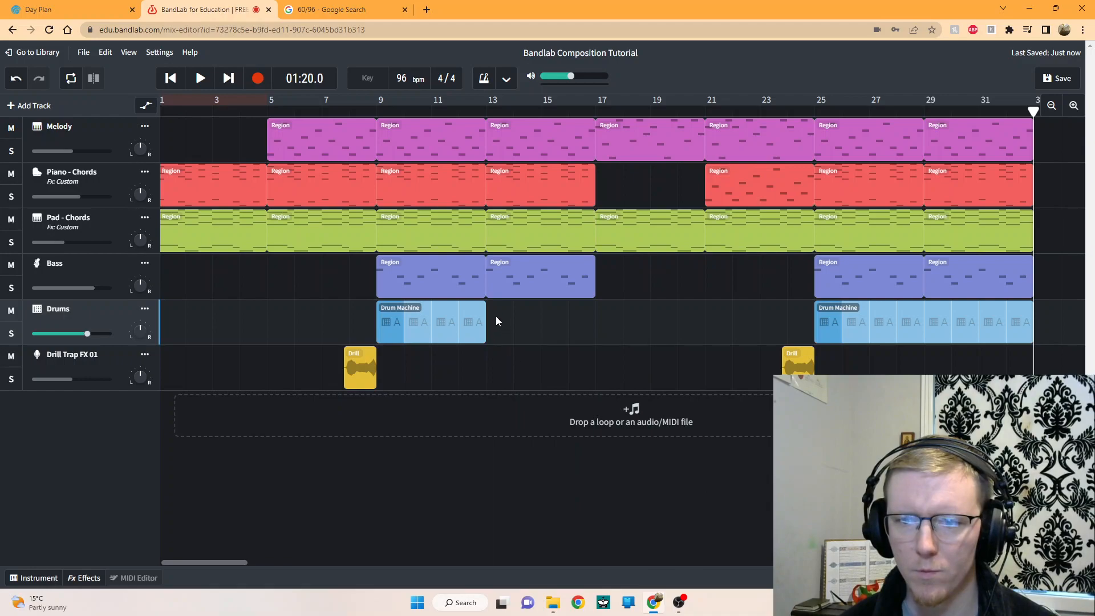
{"action": "left_click_drag", "start_coordinate": [478, 308], "coordinate": [586, 311]}
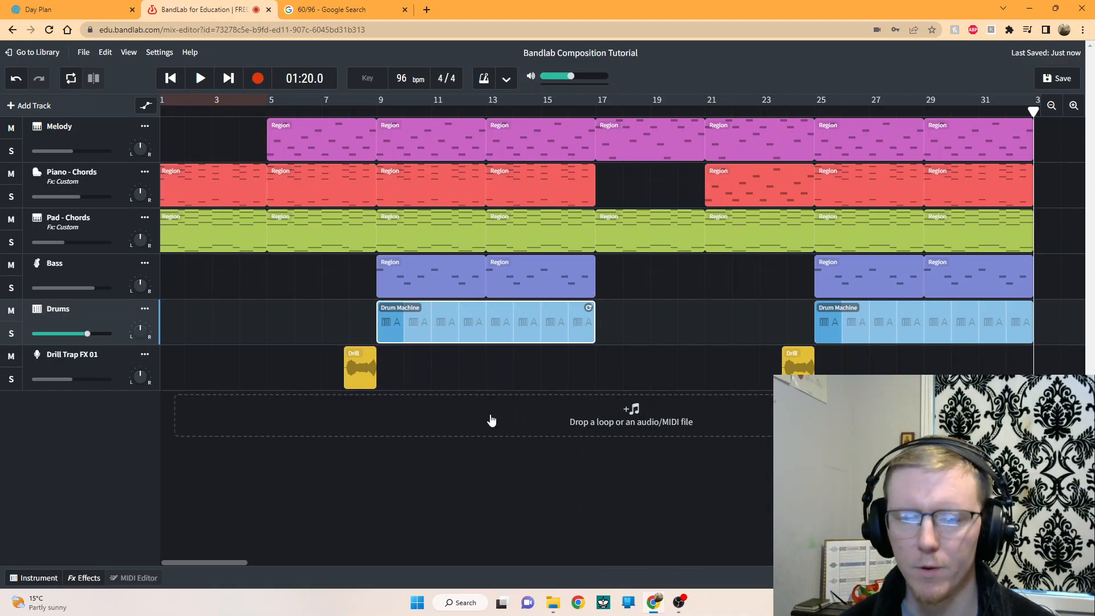
- Play the arrangement from bar 17 through to bar 33 to check the contrasting section and the full return
{"action": "left_click", "coordinate": [596, 110]}
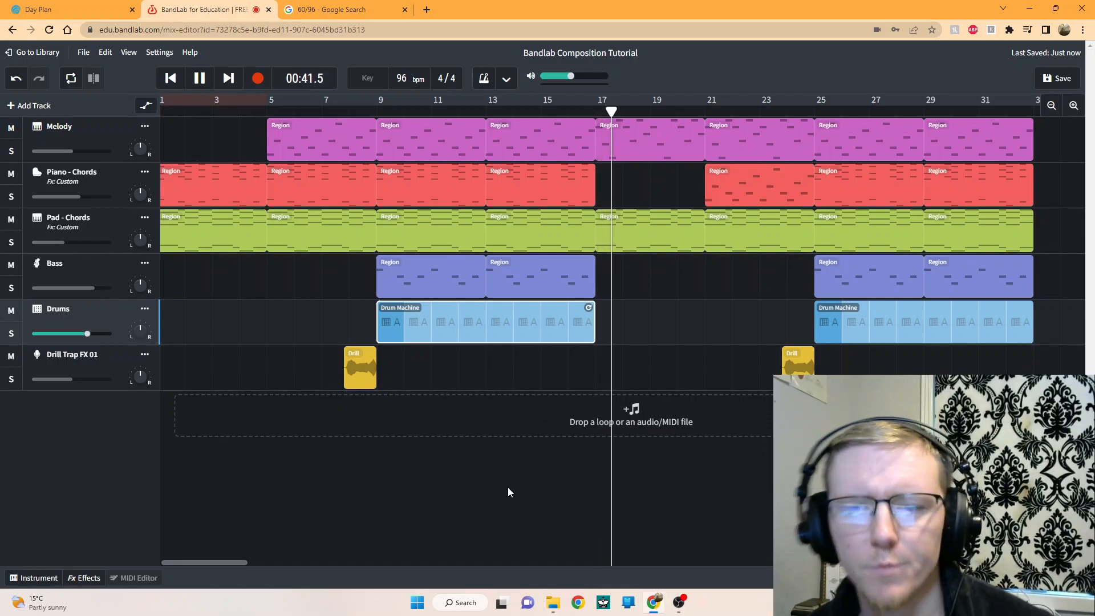
{"action": "left_click_drag", "start_coordinate": [223, 565], "coordinate": [245, 553]}
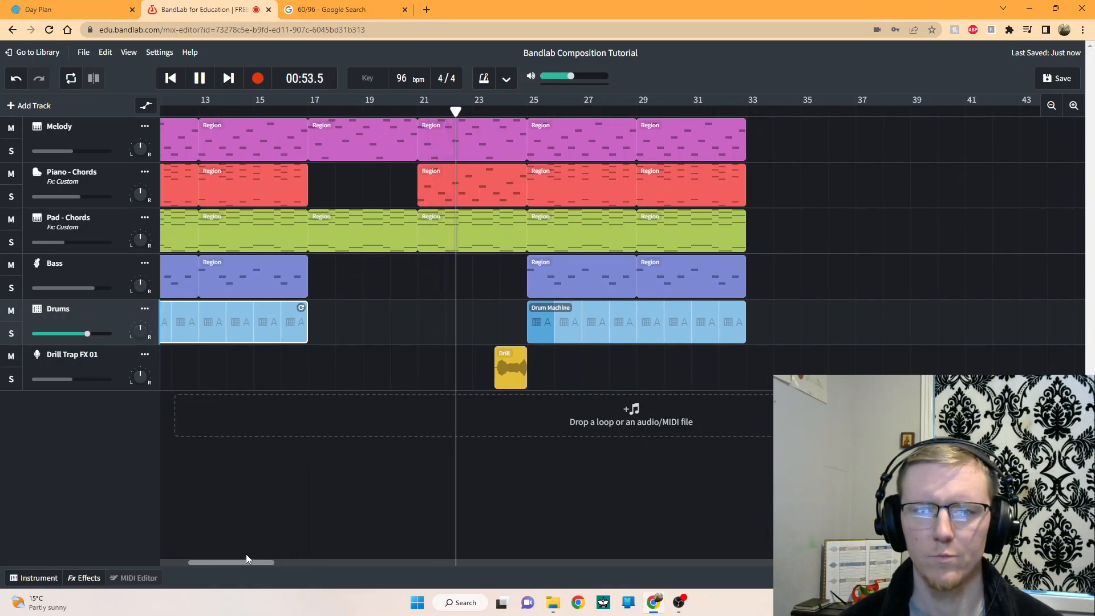
{"action": "left_click_drag", "start_coordinate": [247, 556], "coordinate": [253, 555]}
{"action": "left_click_drag", "start_coordinate": [252, 554], "coordinate": [256, 556]}
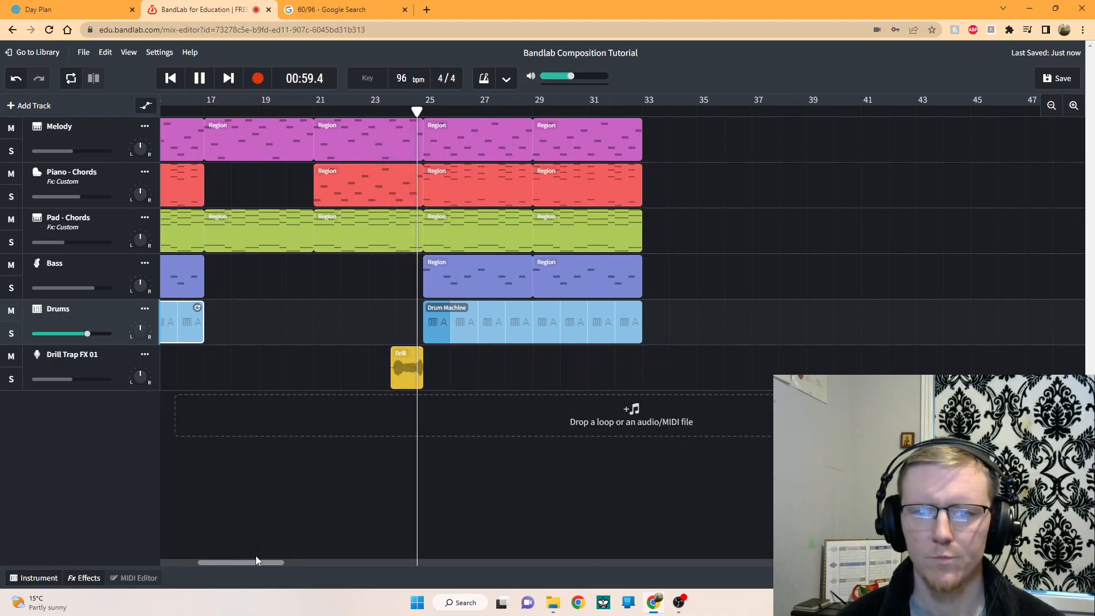
{"action": "mouse_move", "coordinate": [255, 556]}
{"action": "left_mouse_down"}
{"action": "mouse_move", "coordinate": [267, 555]}
{"action": "mouse_move", "coordinate": [257, 554]}
{"action": "left_mouse_up"}
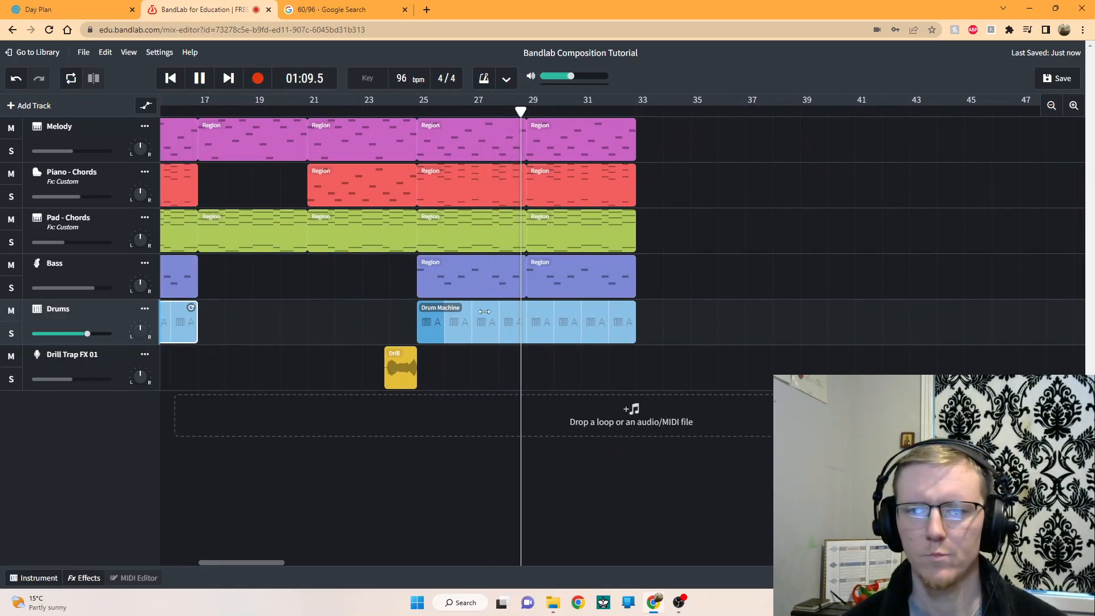
{"action": "left_click", "coordinate": [199, 78]}
- Copy the bar 21 Melody region to bar 33 on the same track
{"action": "left_click_drag", "start_coordinate": [275, 562], "coordinate": [183, 564]}
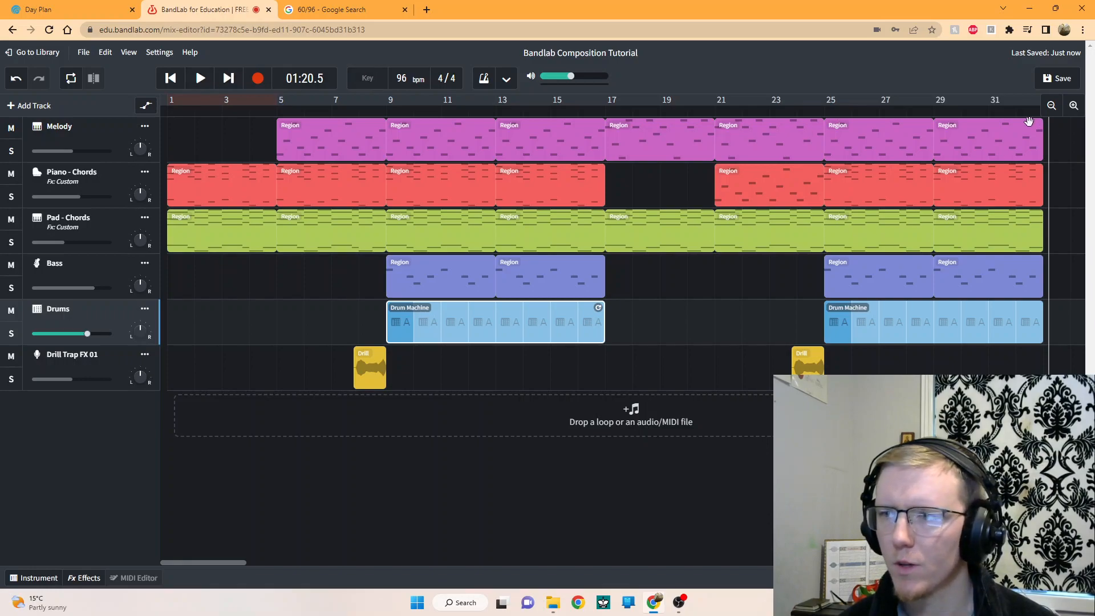
{"action": "left_click", "coordinate": [1051, 105]}
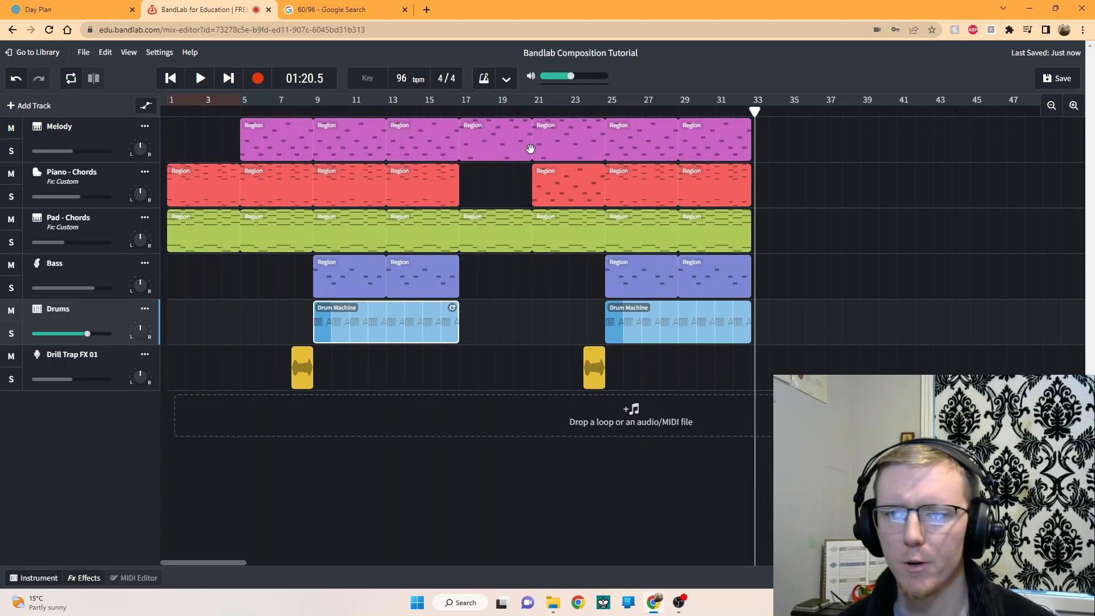
{"action": "left_click", "coordinate": [562, 141]}
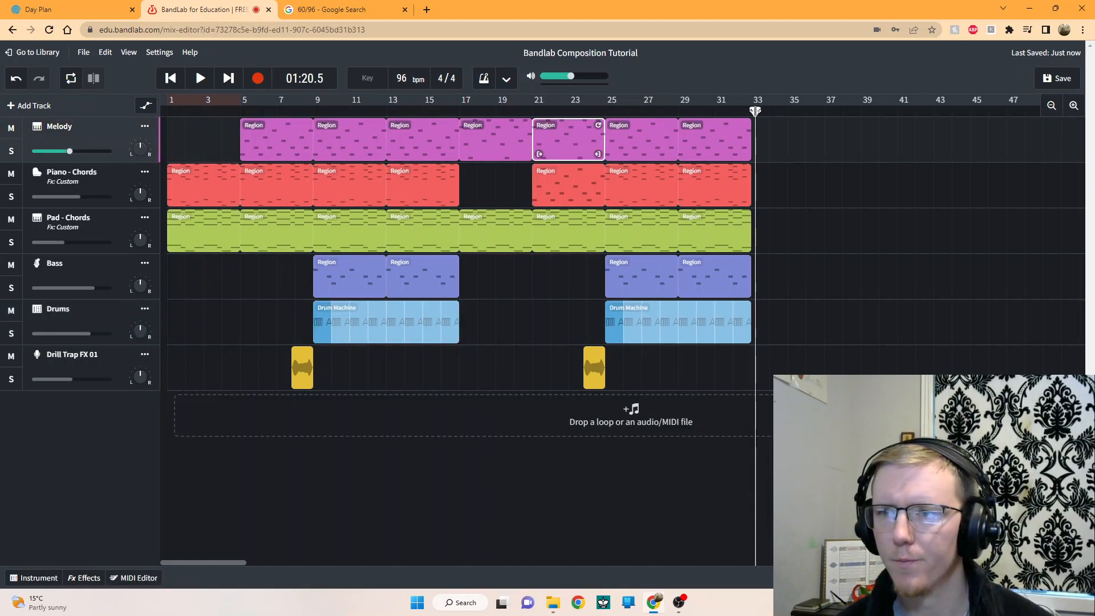
{"action": "key", "text": "ctrl+v"}
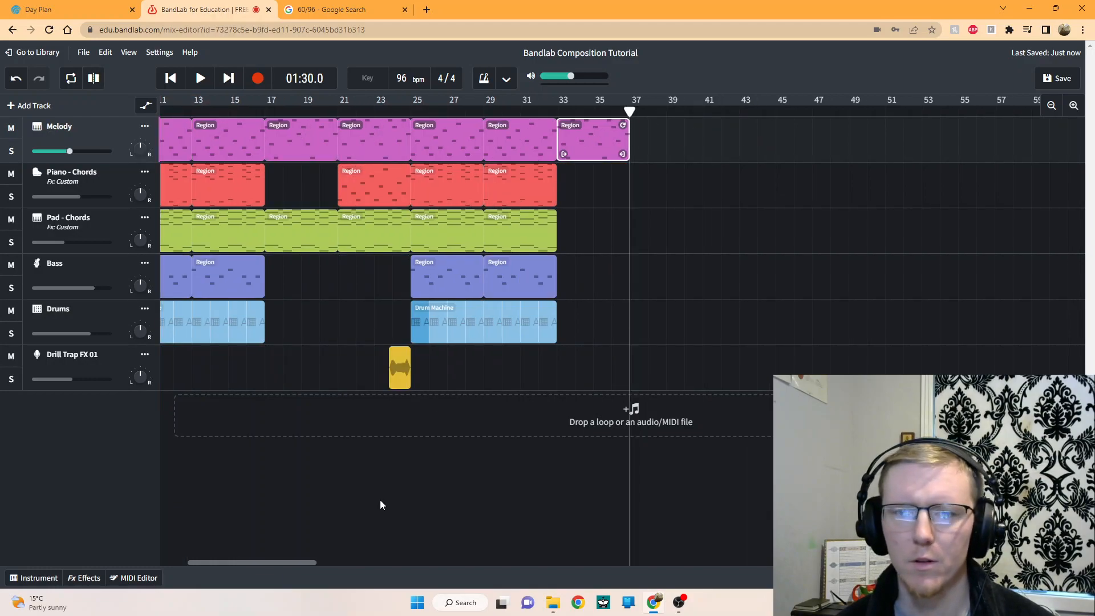
- Copy the bar 5 regions of the Piano - Chords and Pad - Chords tracks to bar 33
{"action": "left_click_drag", "start_coordinate": [302, 562], "coordinate": [269, 562]}
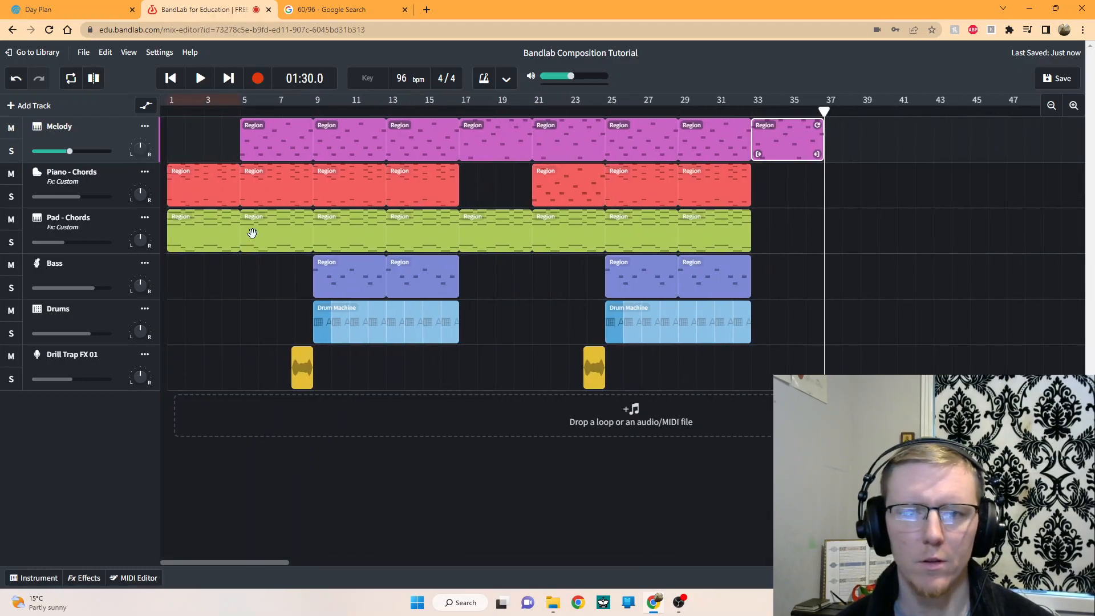
{"action": "left_click", "coordinate": [269, 191]}
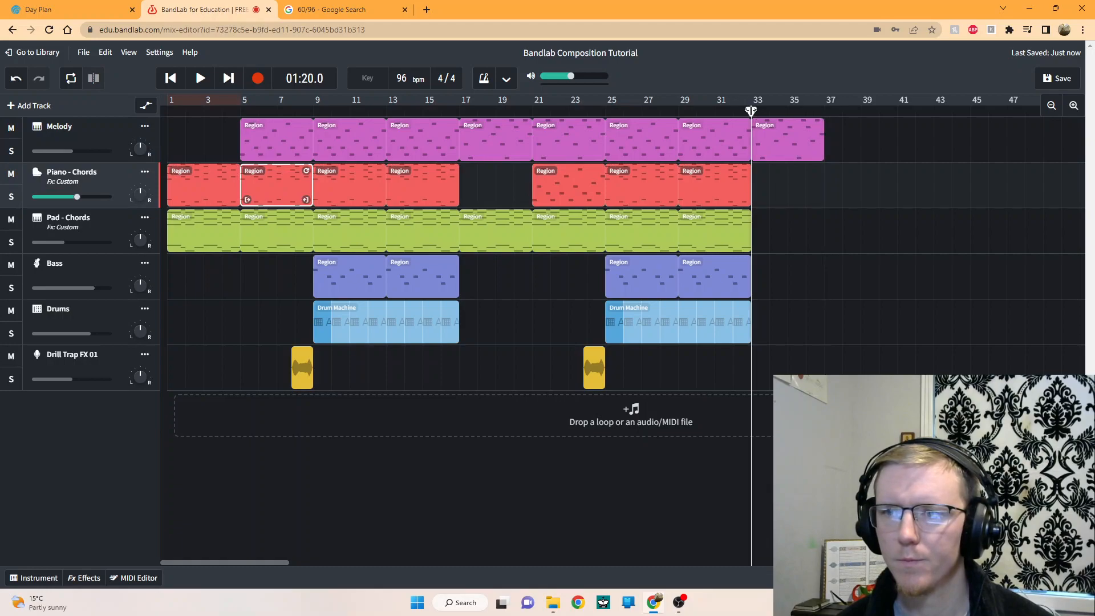
{"action": "key", "text": "ctrl+v"}
{"action": "left_click_drag", "start_coordinate": [291, 570], "coordinate": [251, 563]}
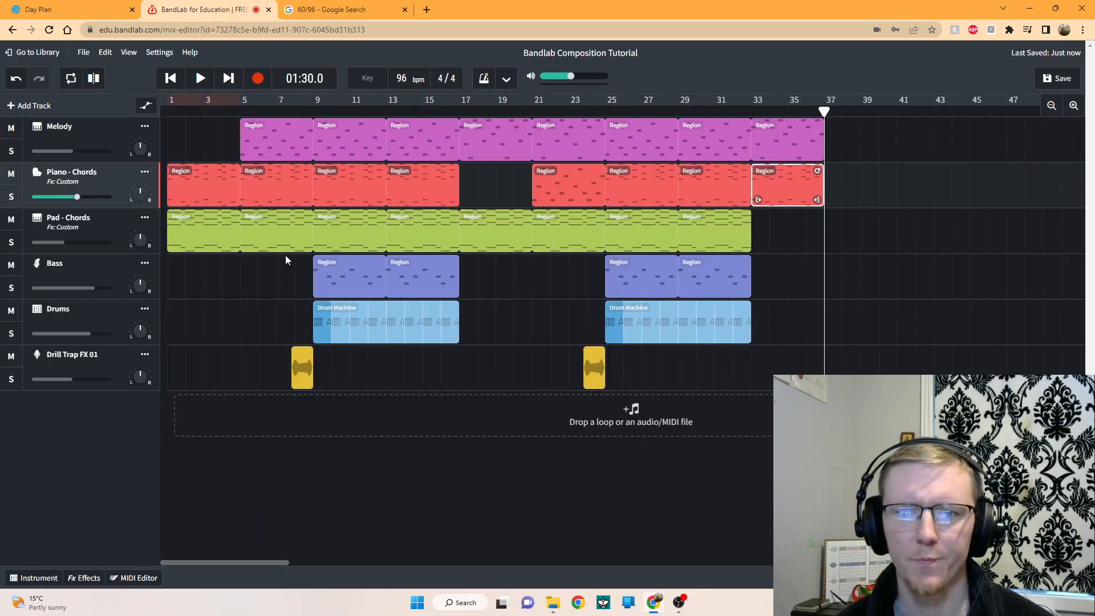
{"action": "left_click", "coordinate": [277, 225]}
{"action": "left_click", "coordinate": [757, 114]}
{"action": "key", "text": "ctrl+v"}
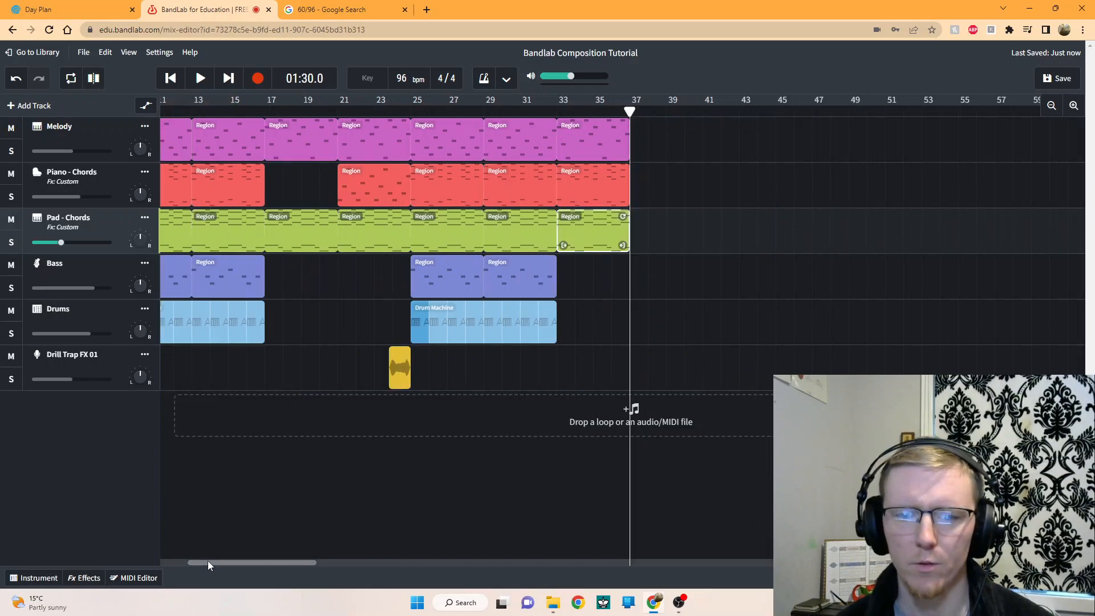
- Duplicate the bar 33 regions of the Piano - Chords and Pad - Chords tracks to bar 37
{"action": "left_click_drag", "start_coordinate": [209, 563], "coordinate": [177, 563]}
{"action": "left_click", "coordinate": [218, 176]}
{"action": "left_click", "coordinate": [808, 195]}
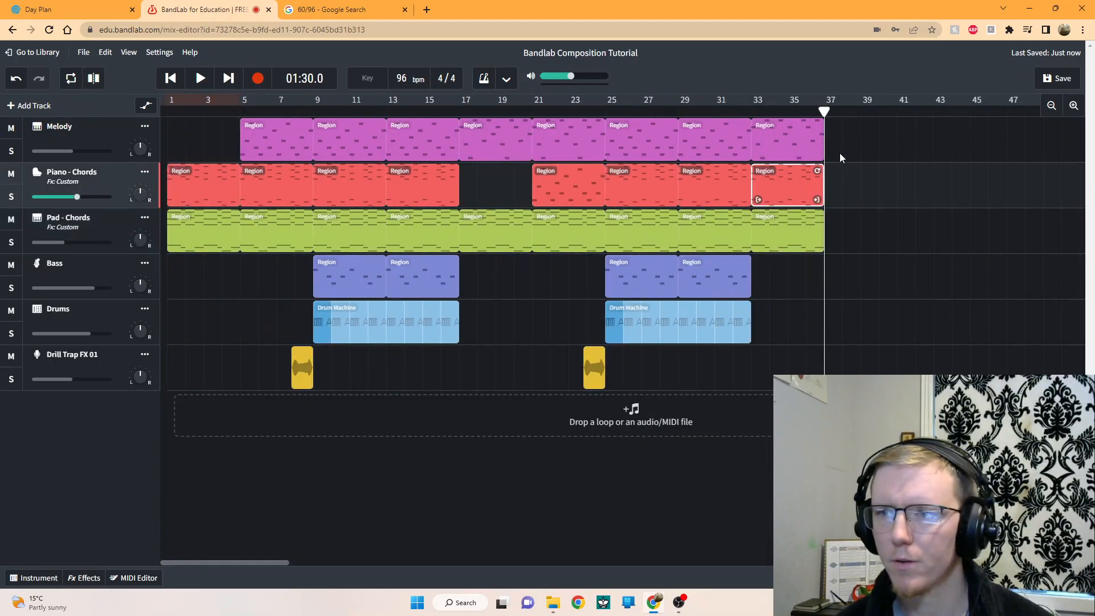
{"action": "key", "text": "ctrl+v"}
{"action": "left_click", "coordinate": [544, 231]}
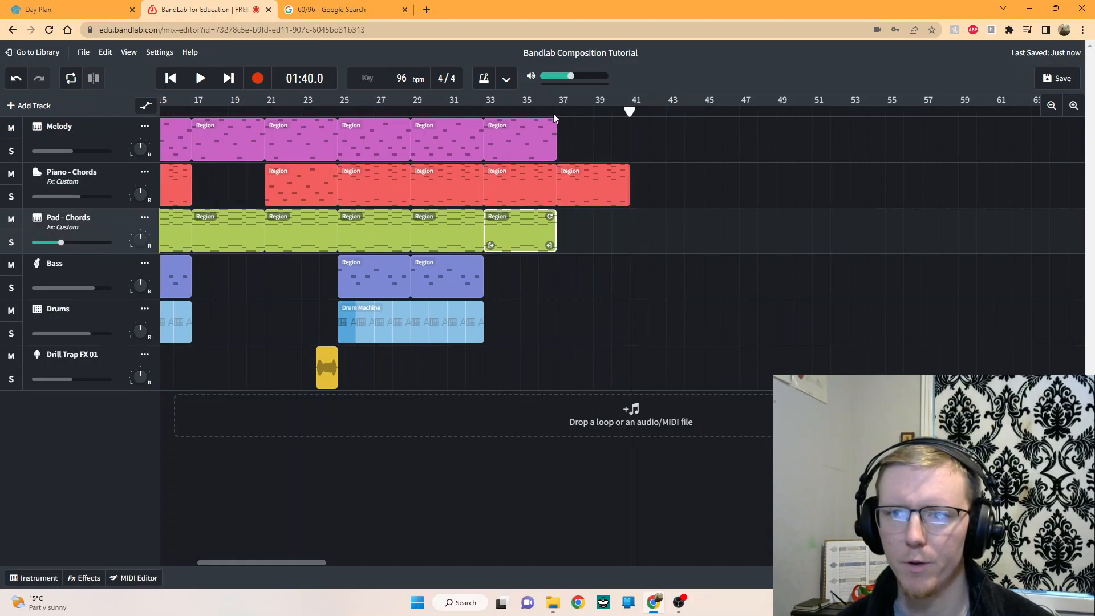
{"action": "key", "text": "ctrl+d"}
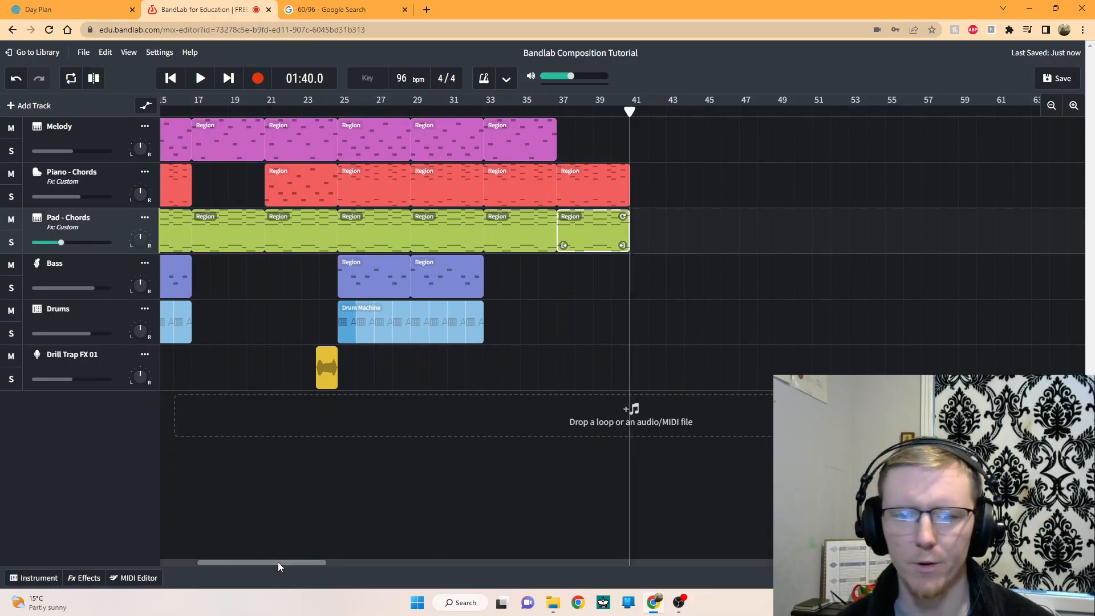
{"action": "left_click_drag", "start_coordinate": [278, 563], "coordinate": [204, 561]}
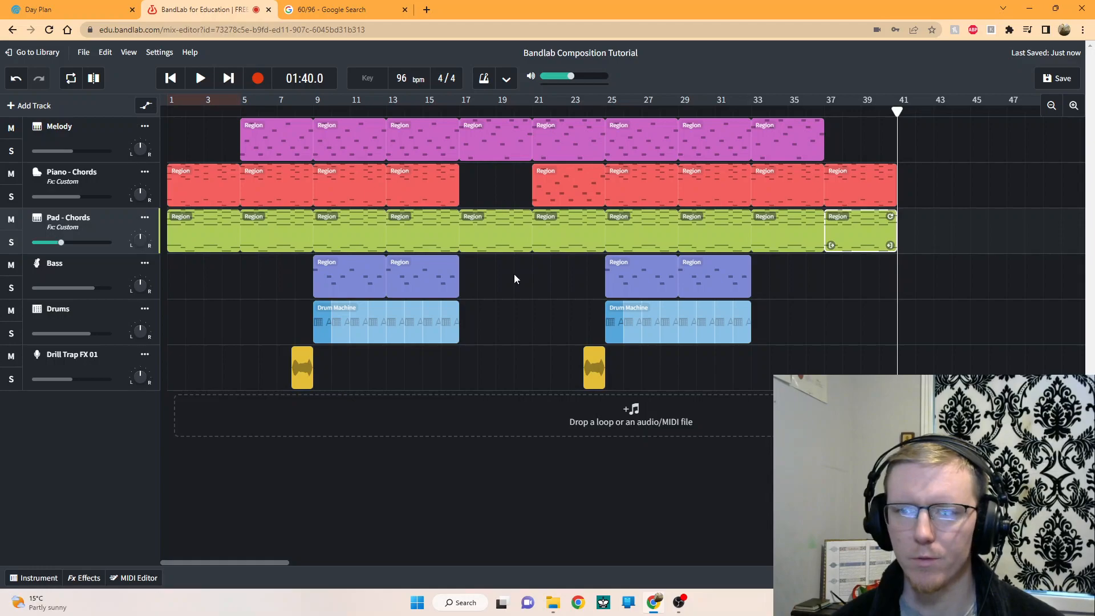
{"action": "left_click", "coordinate": [528, 344]}
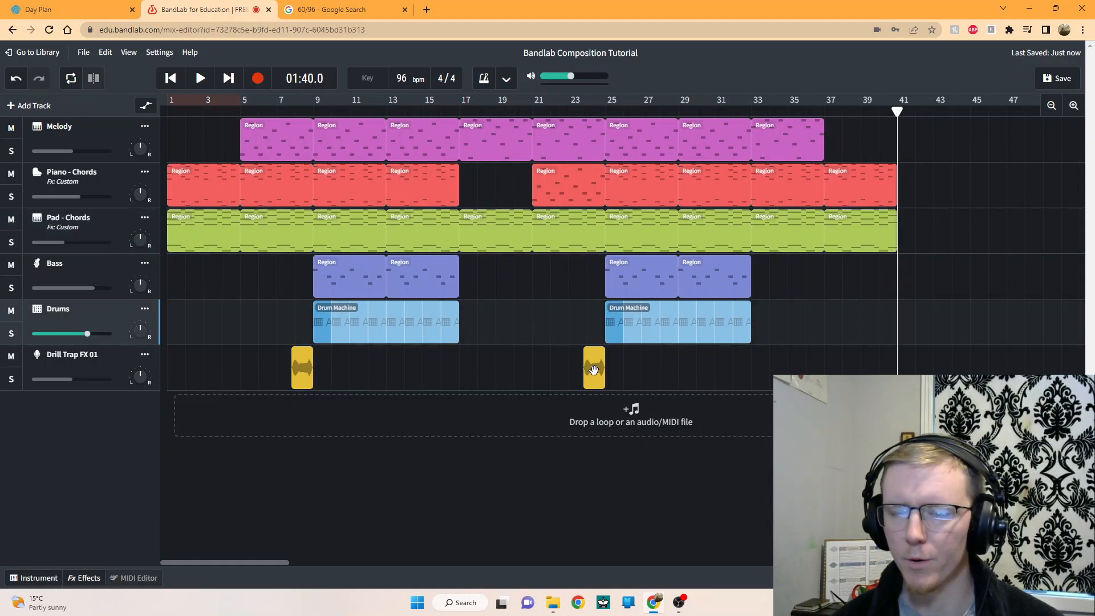
{"action": "left_click", "coordinate": [567, 198]}
{"action": "left_click", "coordinate": [546, 314]}
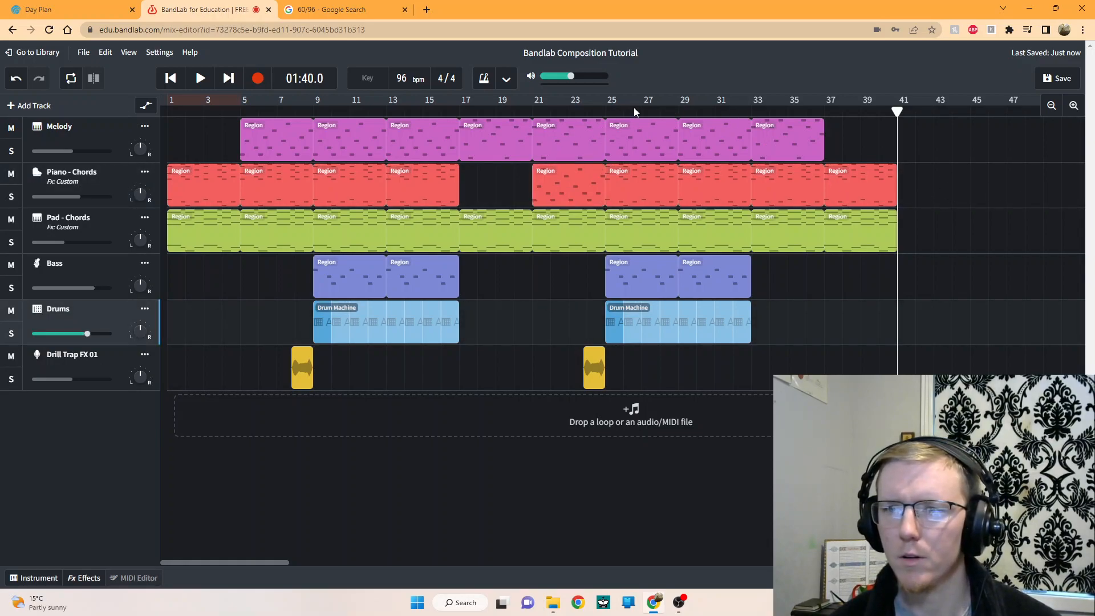
- Play the song from bar 29 through the end of the last chord regions to check the outro
{"action": "left_click", "coordinate": [679, 109]}
{"action": "left_click", "coordinate": [201, 79]}
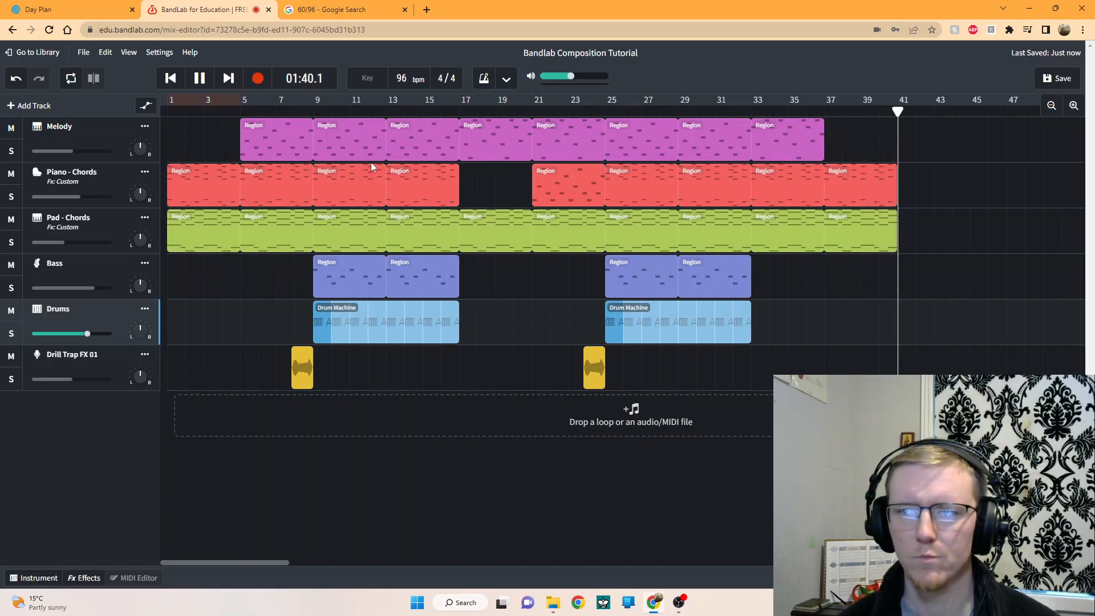
{"action": "left_click", "coordinate": [200, 82]}
- Move the playhead to the end of the final chord regions at bar 41 to check the song's length
{"action": "left_click_drag", "start_coordinate": [238, 562], "coordinate": [280, 563]}
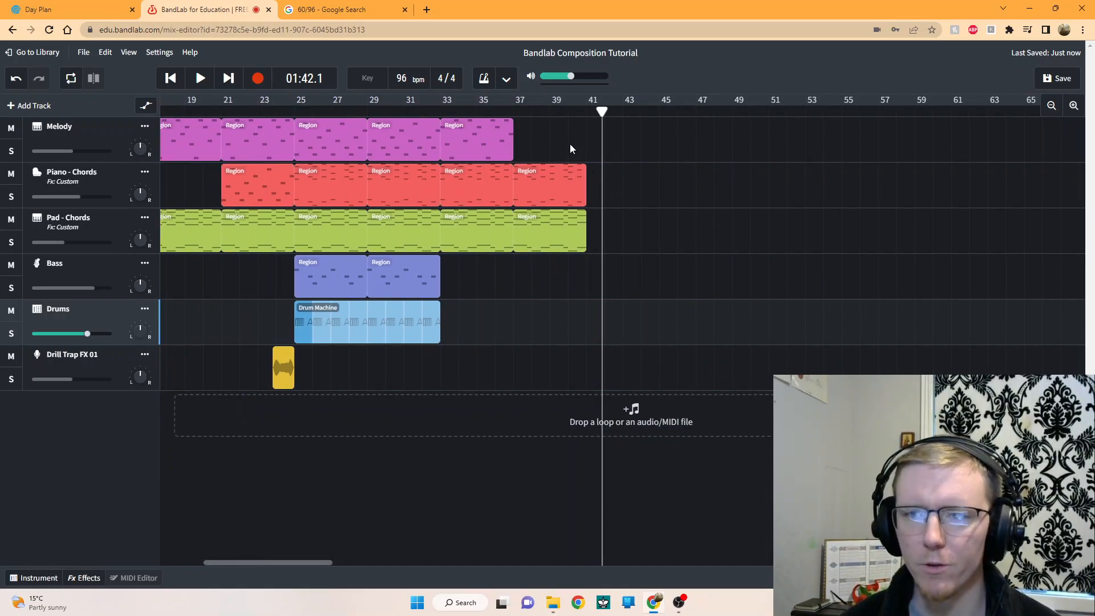
{"action": "left_click_drag", "start_coordinate": [303, 564], "coordinate": [226, 563]}
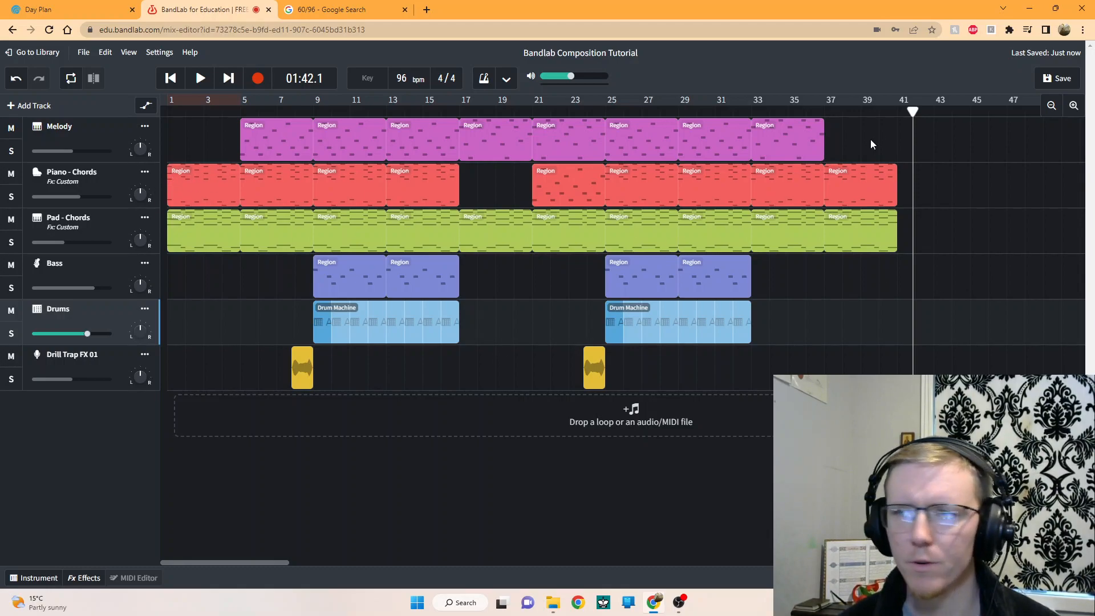
{"action": "left_click_drag", "start_coordinate": [913, 110], "coordinate": [898, 110]}
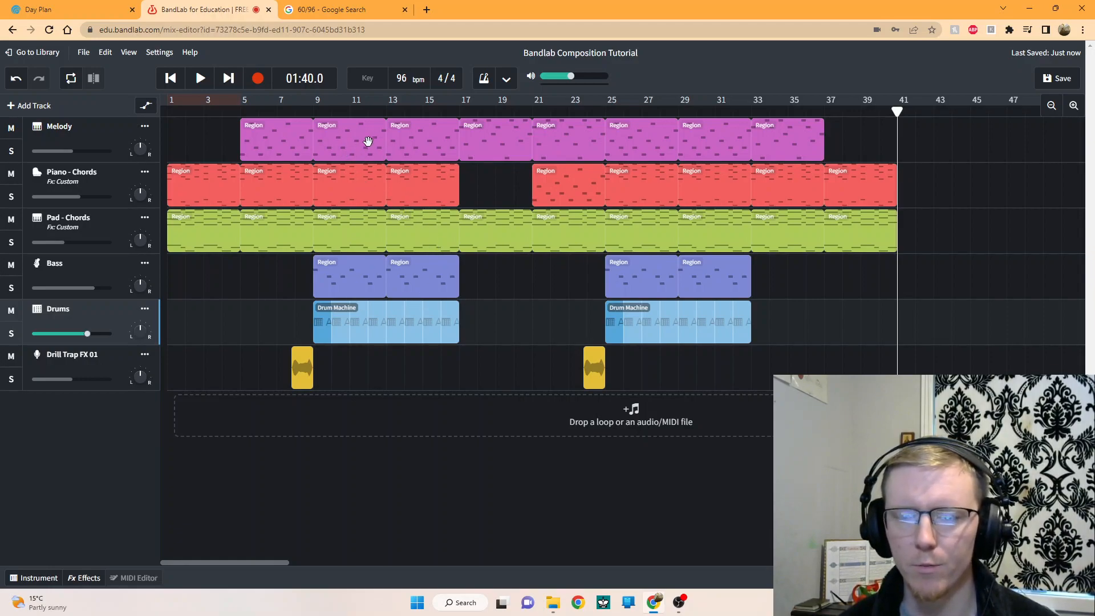
{"action": "right_click", "coordinate": [280, 585]}
{"action": "left_click", "coordinate": [218, 549]}
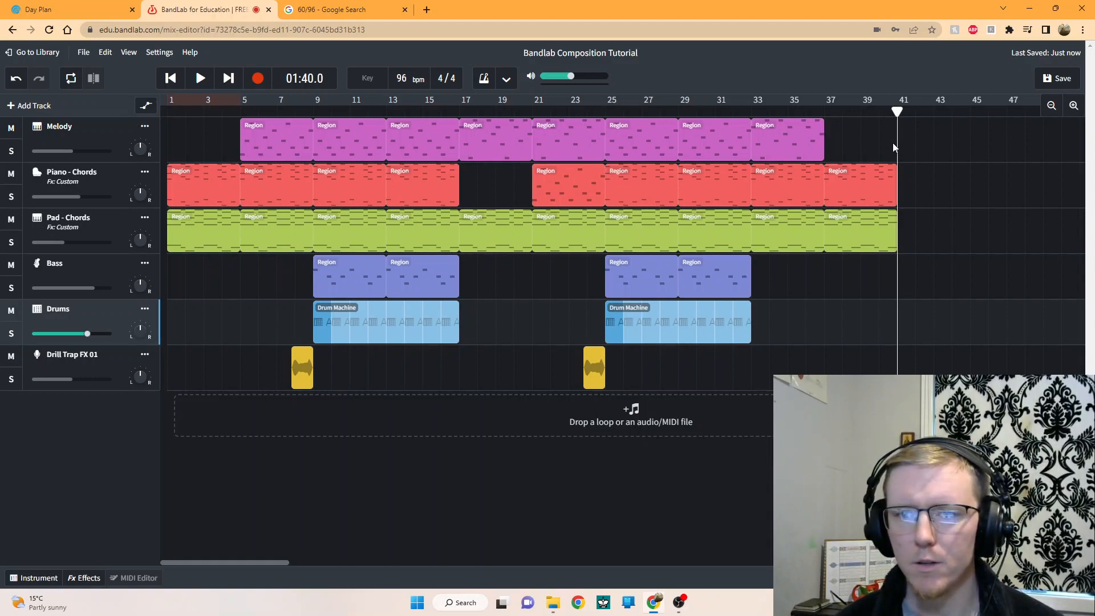
{"action": "mouse_move", "coordinate": [241, 561]}
{"action": "left_mouse_down"}
{"action": "mouse_move", "coordinate": [297, 562]}
{"action": "mouse_move", "coordinate": [233, 565]}
{"action": "left_mouse_up"}
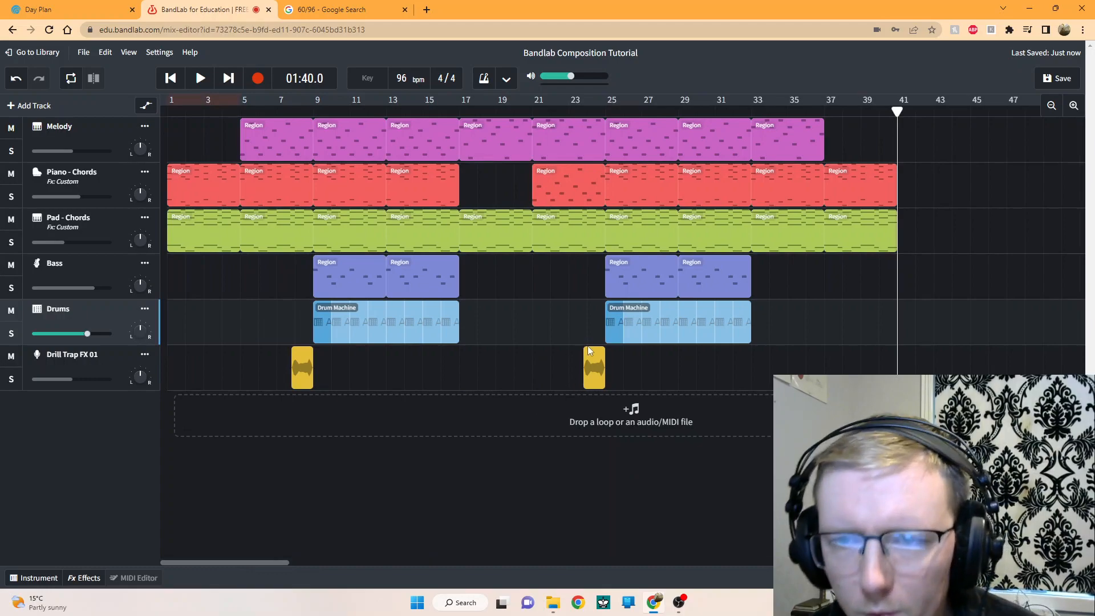